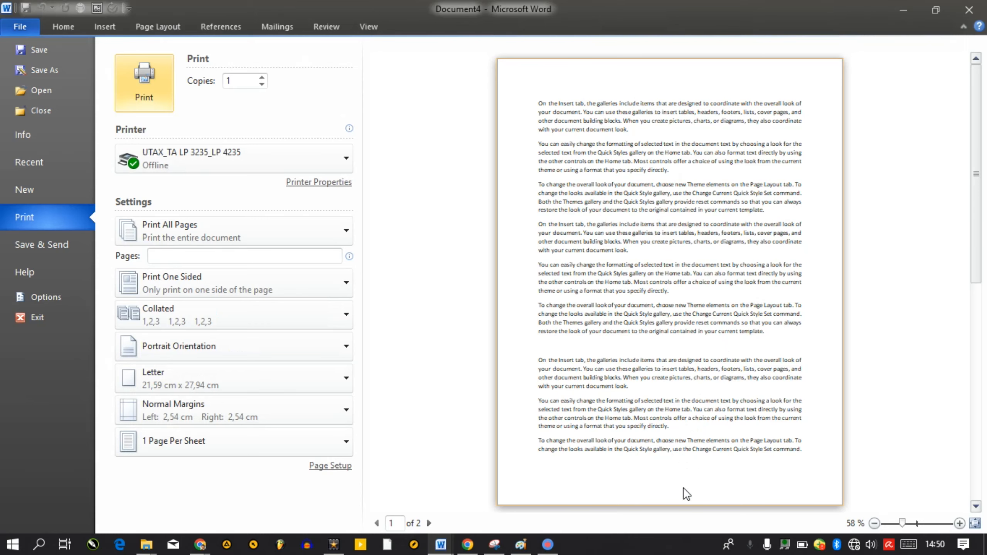
Leave the print preview so Document4's two pages of sample text are back in editing
key("Escape")
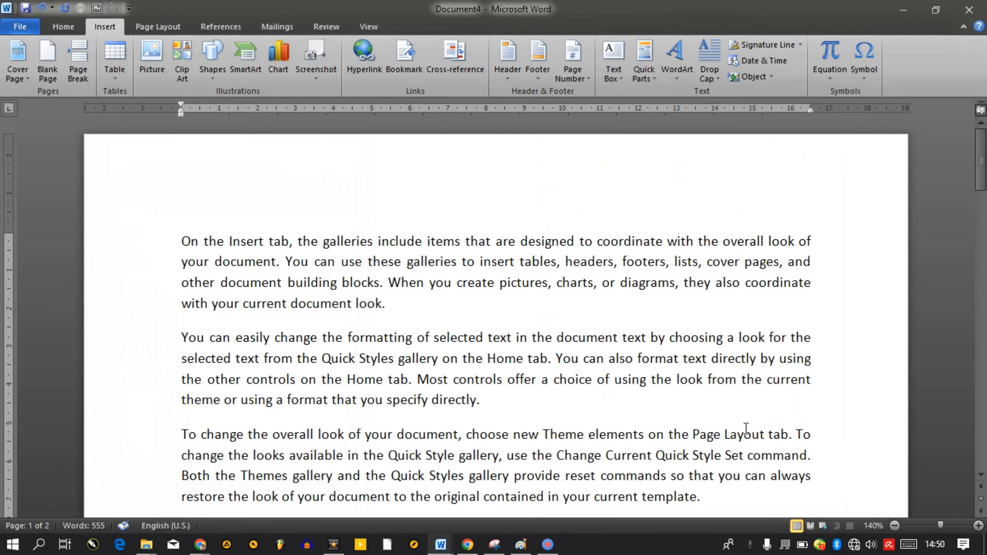
Show the Top of Page page-number styles, such as Plain Number 1–3
mouse_move(982, 159)
left_mouse_down()
mouse_move(981, 321)
mouse_move(981, 156)
left_mouse_up()
left_click(575, 77)
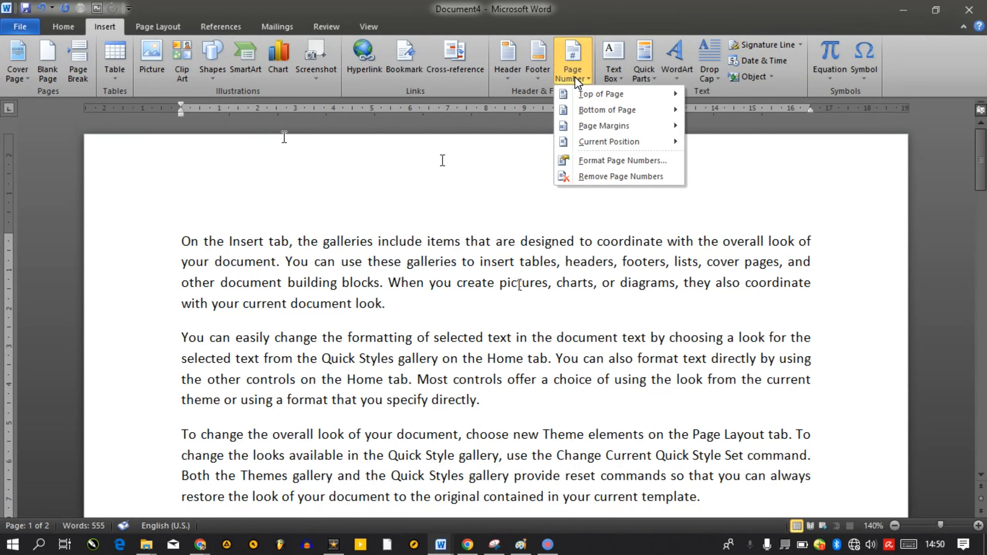
mouse_move(589, 94)
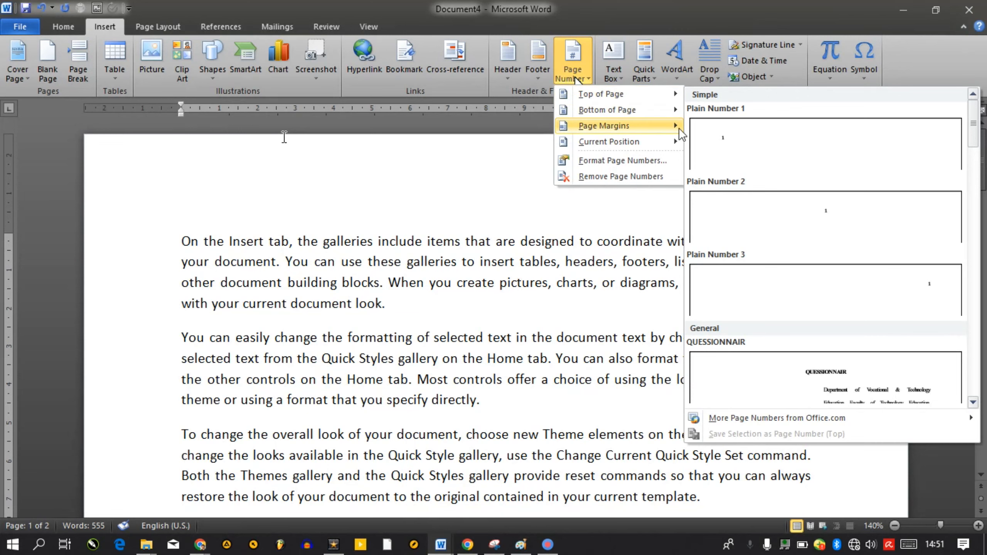
Place a plain page number at the top left, then move it to the top right
left_click(719, 140)
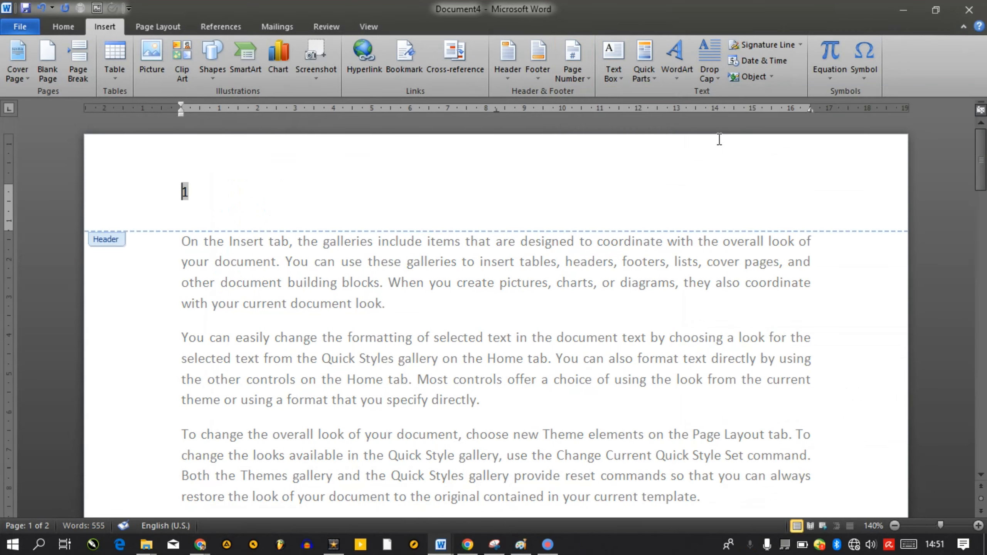
key("Escape")
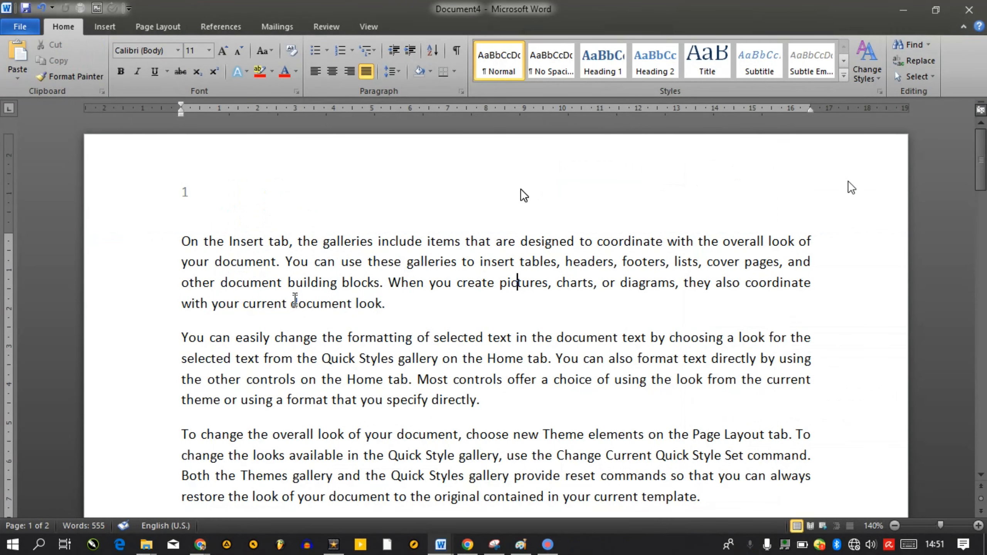
left_click(105, 27)
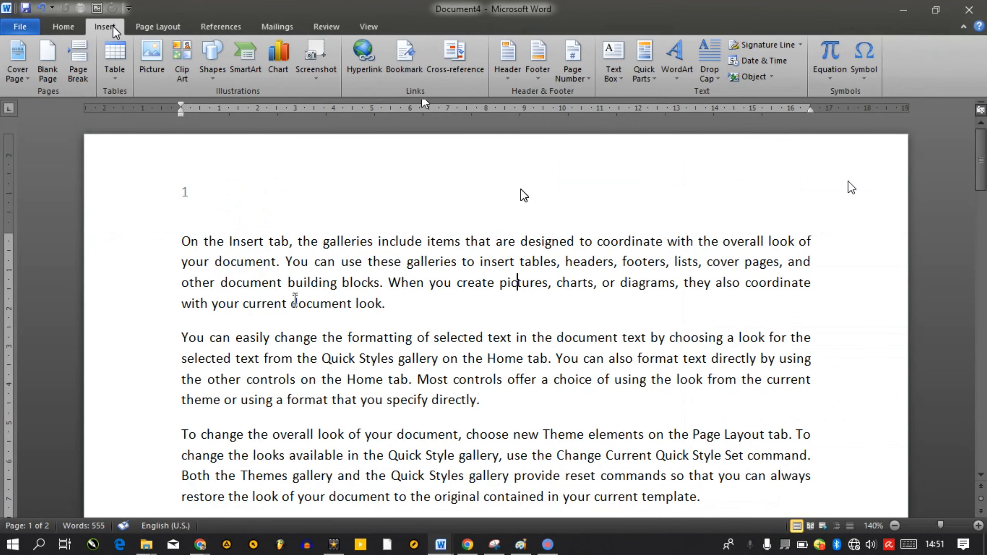
left_click(576, 75)
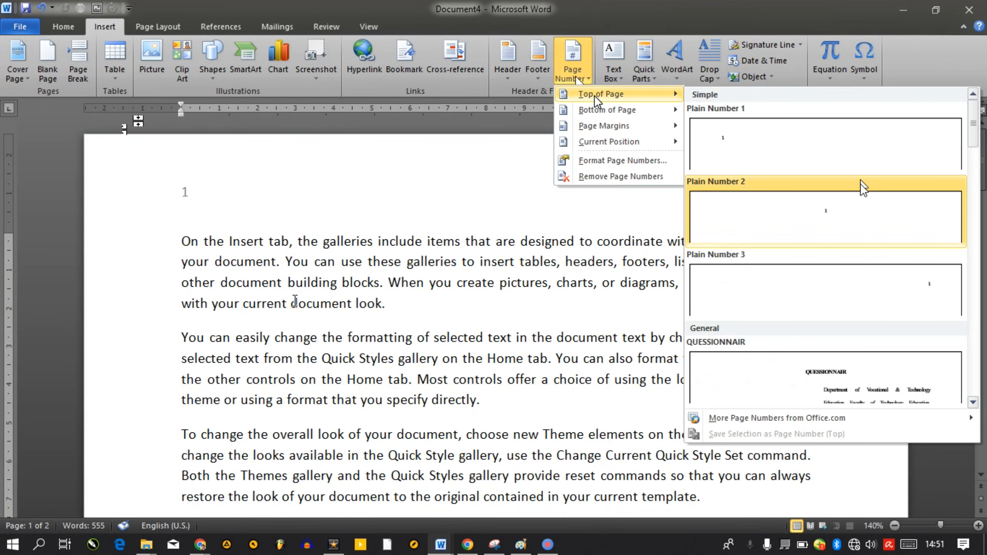
left_click(927, 286)
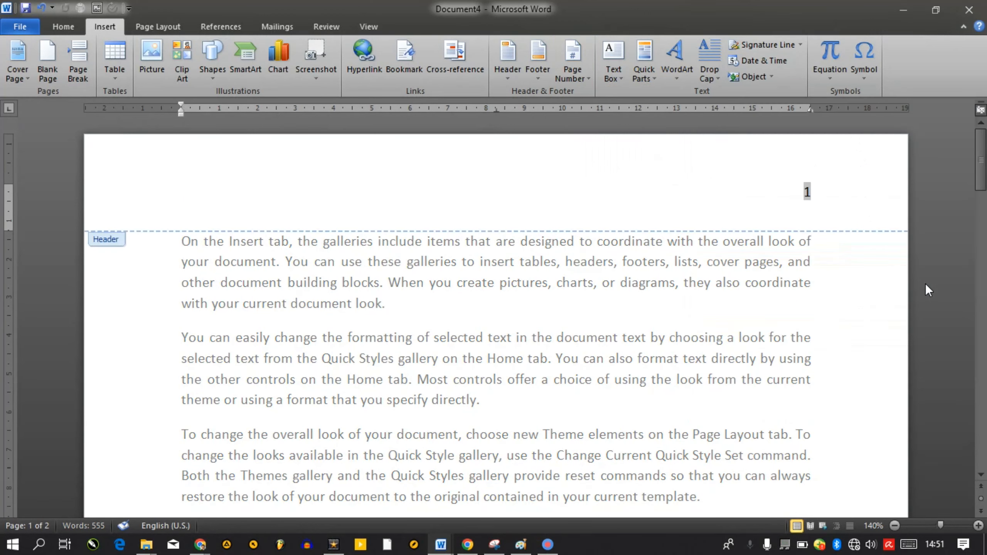
Centre the top page number with Plain Number 2 and close the header
left_click(113, 27)
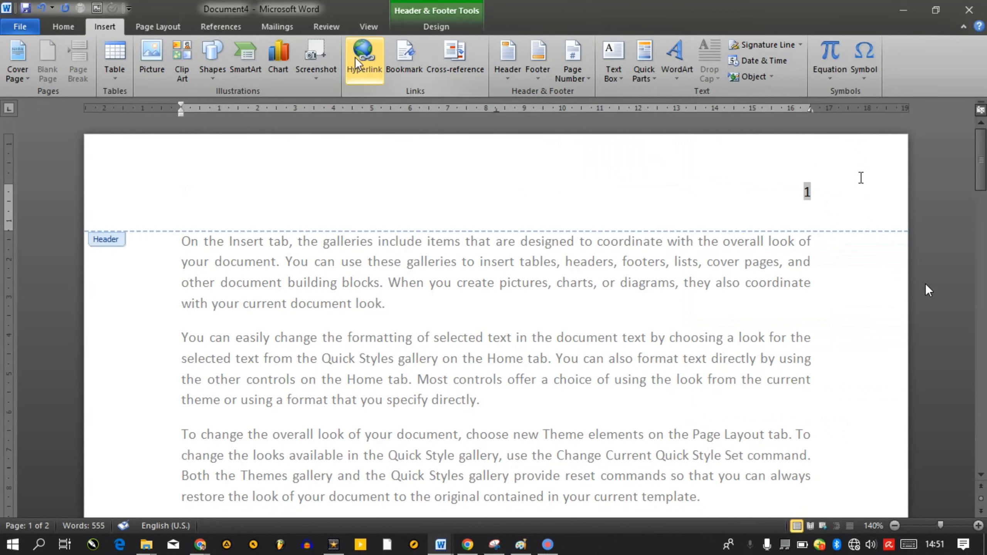
left_click(573, 68)
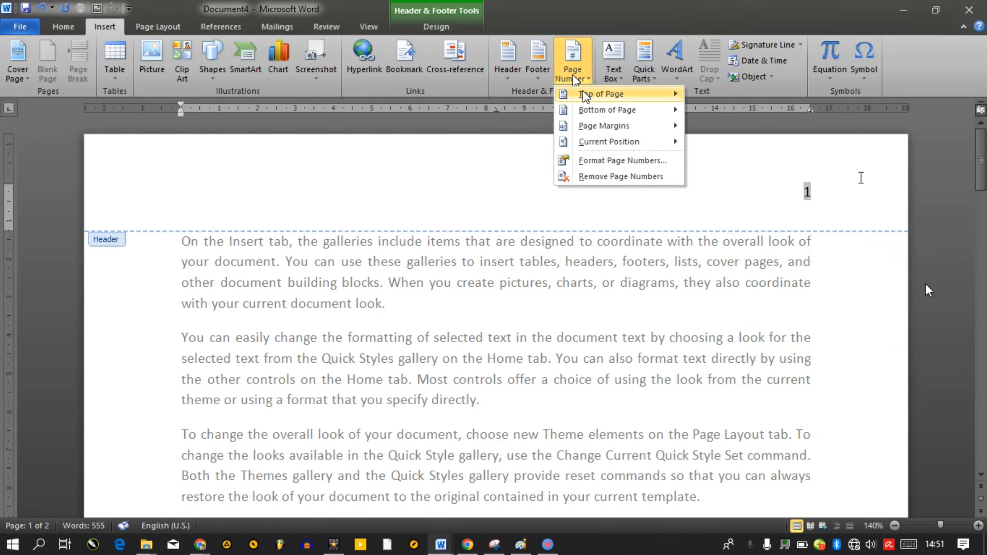
mouse_move(585, 95)
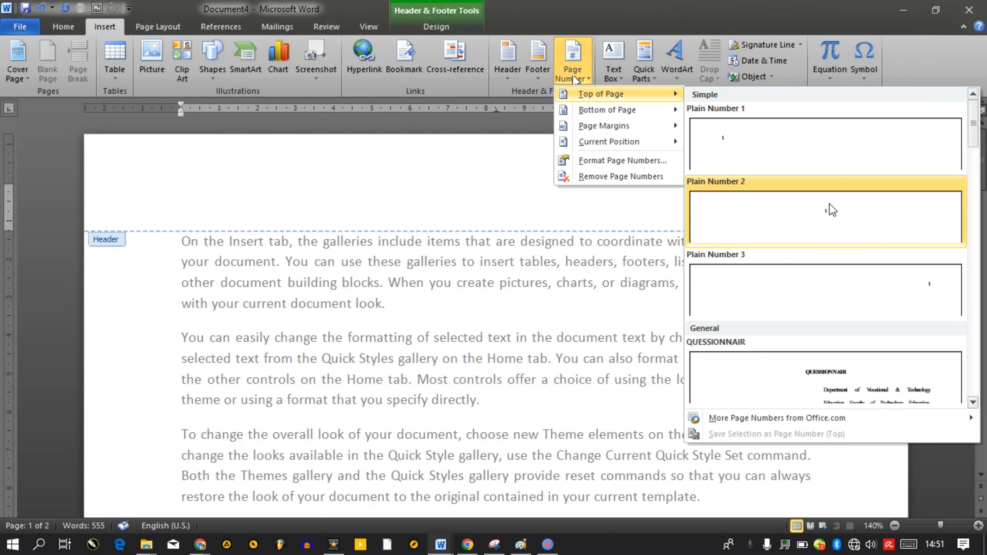
left_click(825, 214)
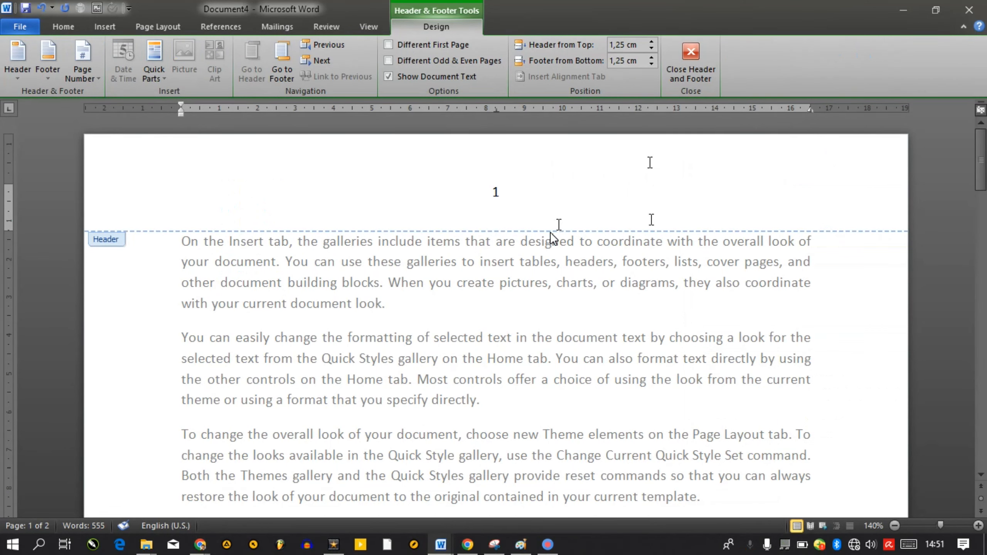
left_click(703, 74)
Remove the header page number and put a plain page number at the bottom left
left_click(105, 27)
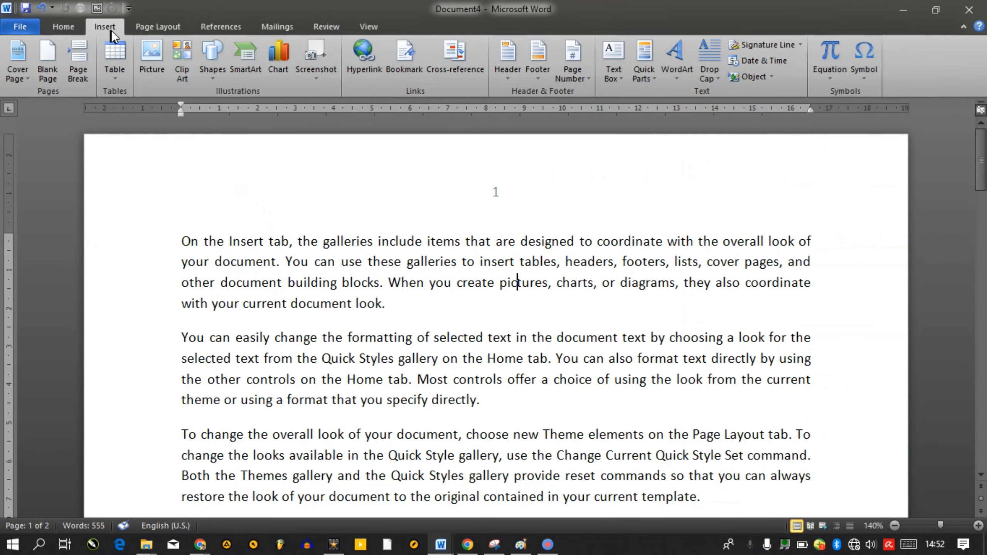
left_click(581, 76)
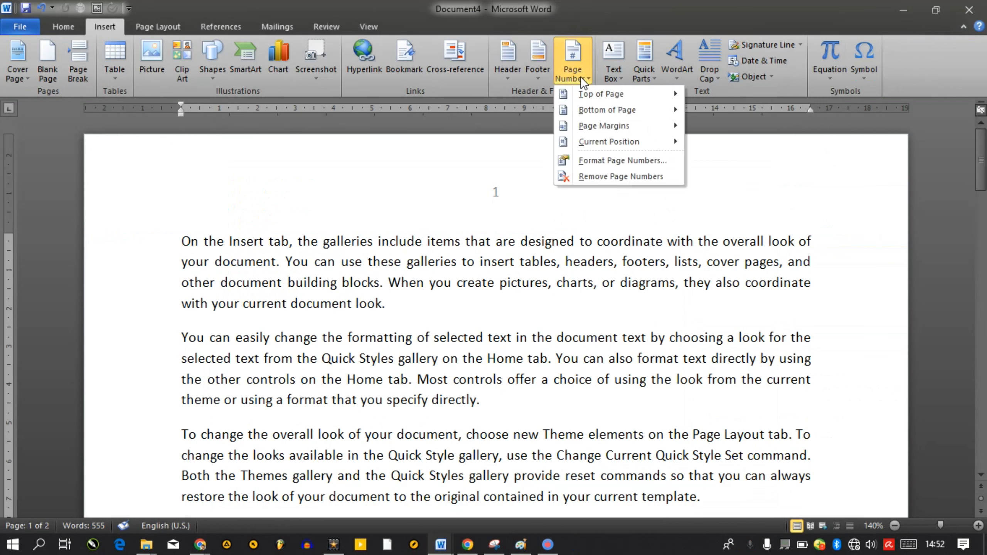
left_click(603, 175)
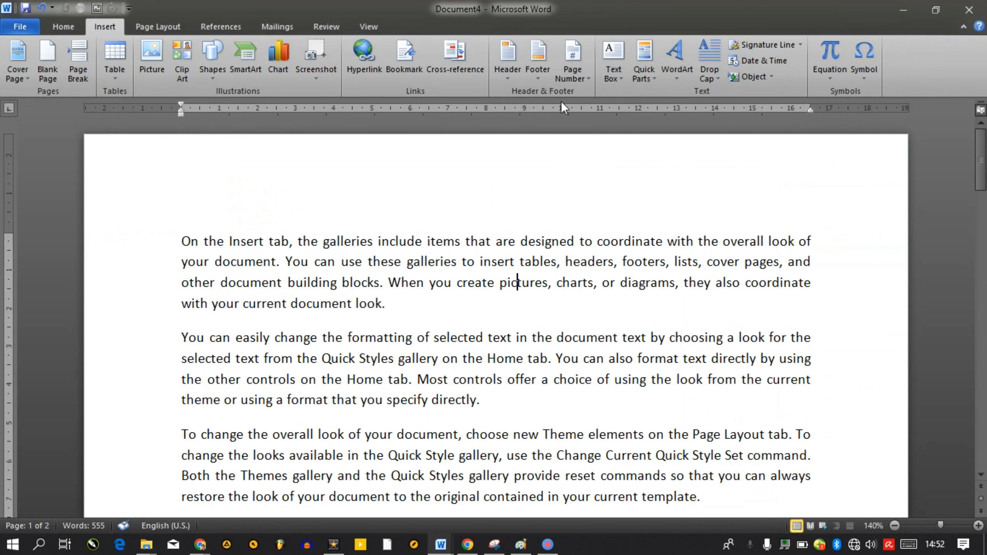
left_click(574, 62)
mouse_move(591, 110)
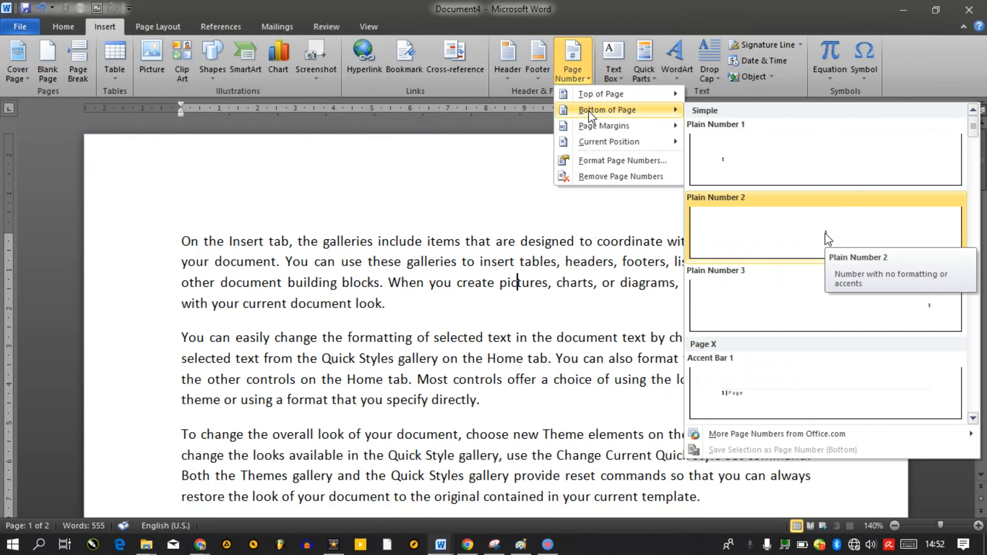
left_click(783, 180)
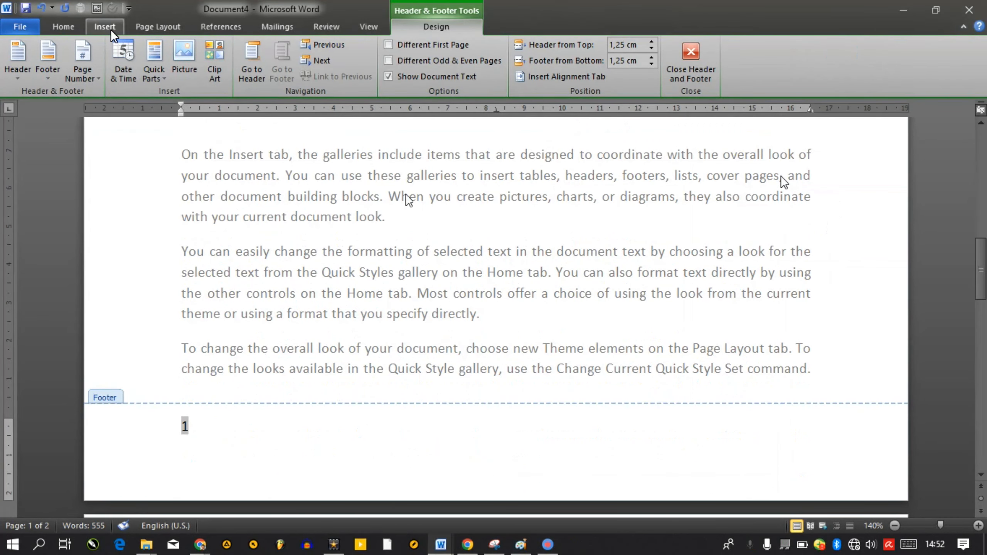
Centre the footer page number with Plain Number 2 after briefly trying the right position
left_click(111, 32)
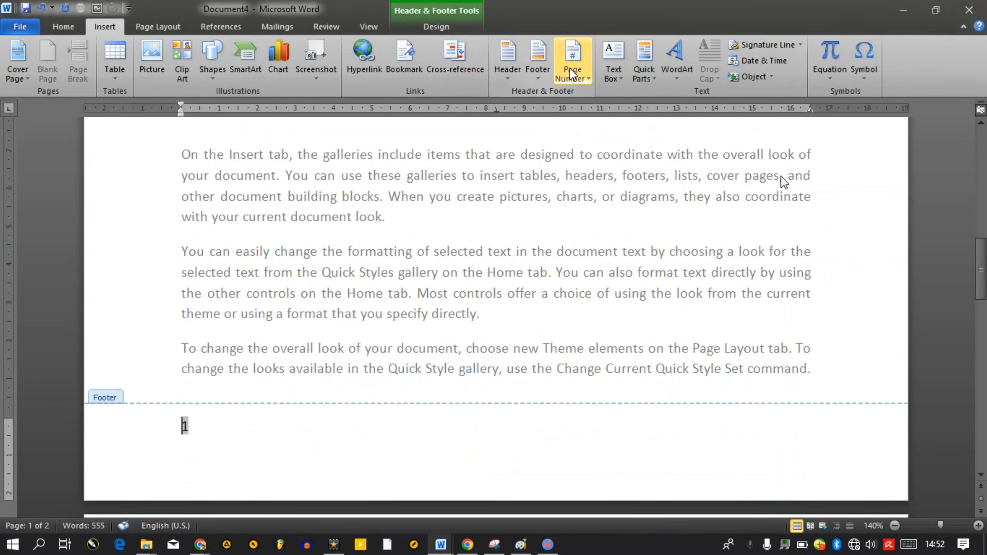
left_click(573, 74)
mouse_move(599, 111)
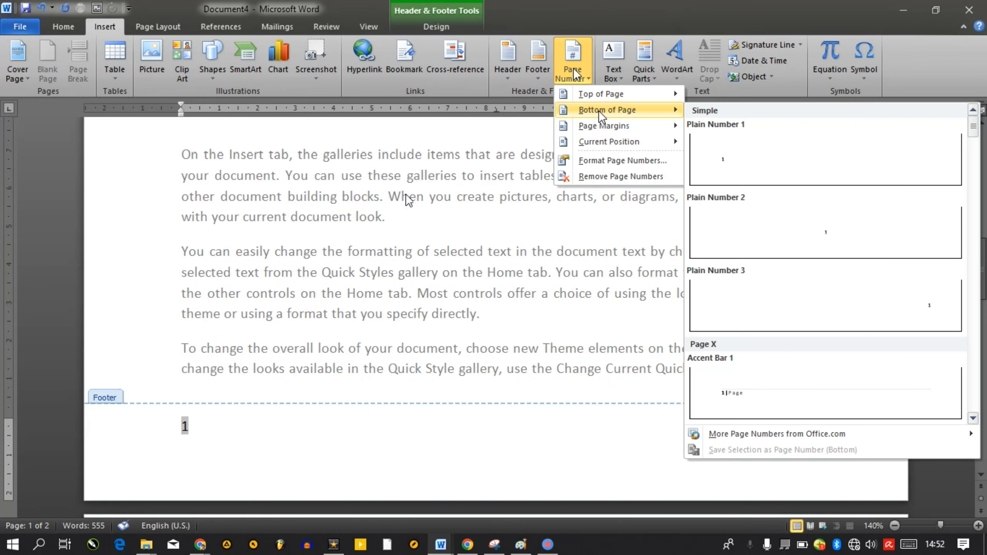
left_click(780, 215)
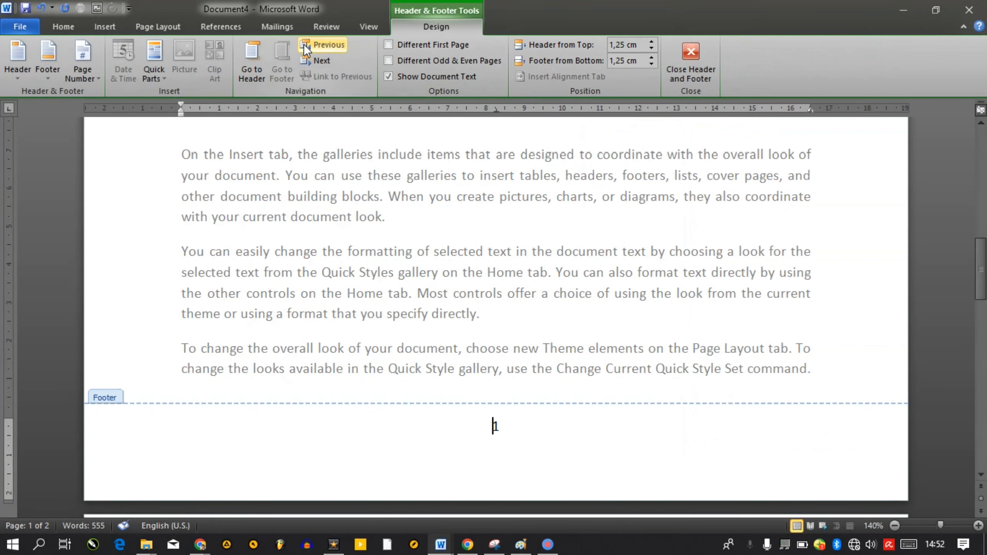
left_click(108, 26)
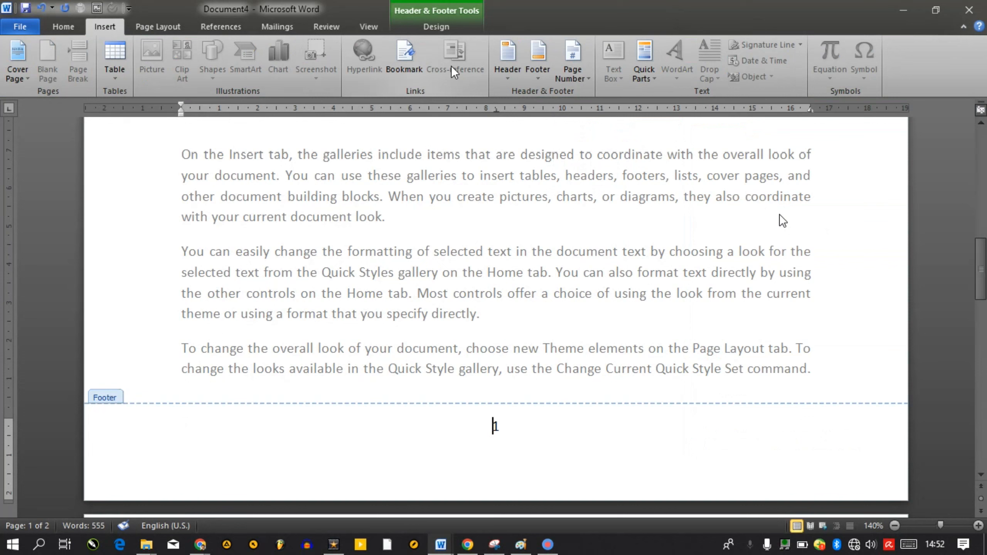
left_click(574, 65)
mouse_move(614, 110)
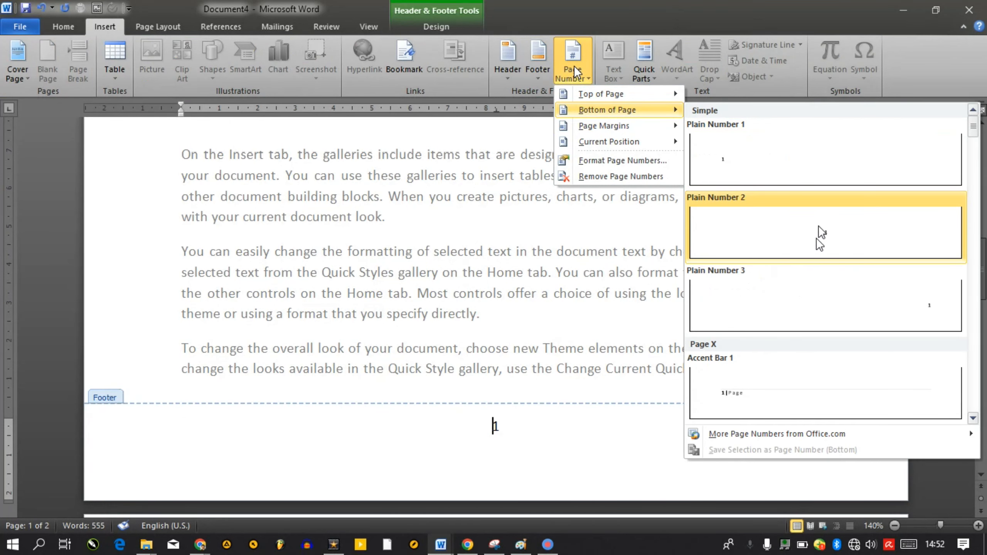
left_click(785, 297)
left_click(811, 223)
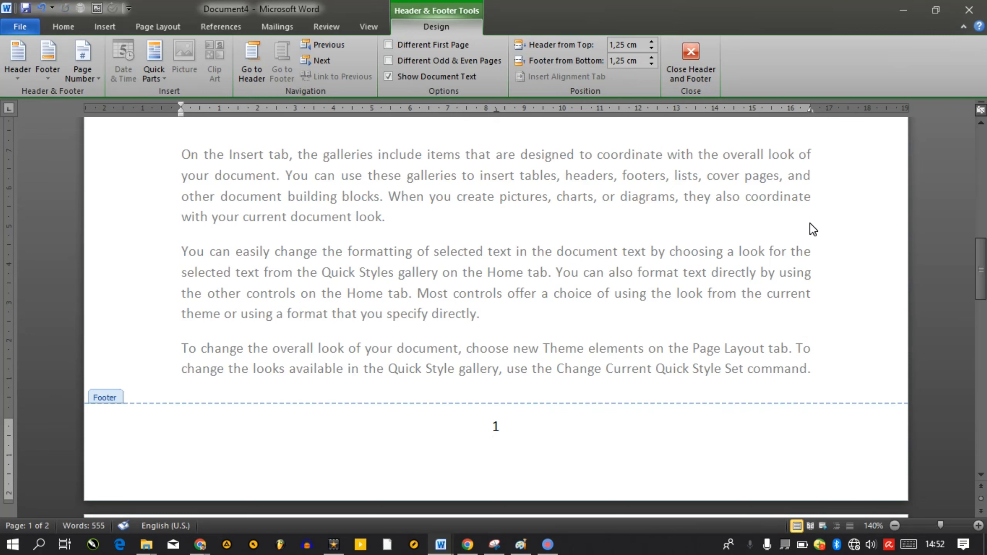
Paste three more copies of the paragraph at the end of the document
double_click(810, 222)
left_click_drag(981, 269, 981, 336)
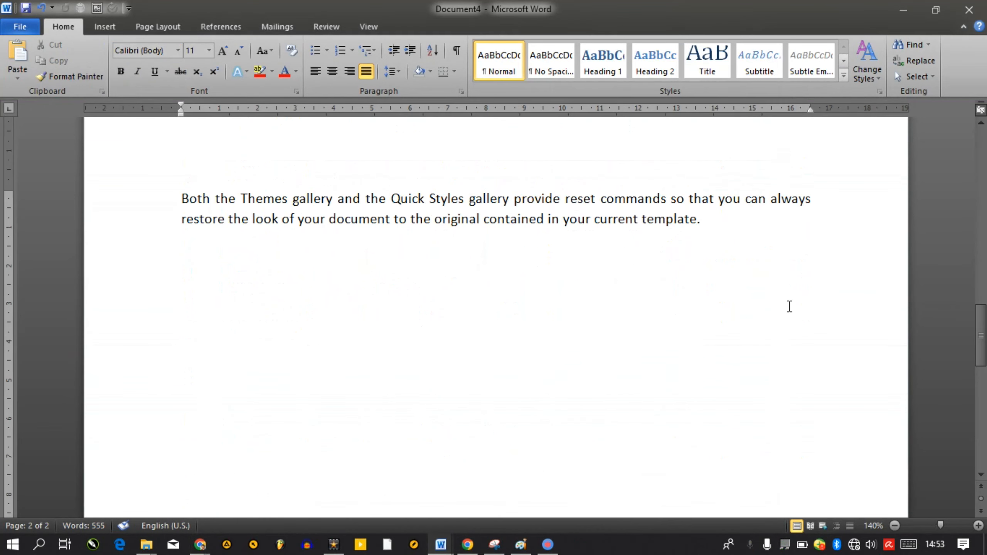
left_click(790, 307)
type("To change the overall look of your document, choose new Theme elements on the Page Layout tab. To change the looks available in the Quick Style gallery, use the Change Current Quick Style Set command. Both the Themes gallery and the Quick Styles gallery provide reset commands so that you can always restore the look of your document to the original contained in your current template.")
type("To change the overall look of your document, choose new Theme elements on the Page Layout tab. To change the looks available in the Quick Style gallery, use the Change Current Quick Style Set command. Both the Themes gallery and the Quick Styles gallery provide reset commands so that you can always restore the look of your document to the original contained in your current template.")
type("To change the overall look of your document, choose new Theme elements on the Page Layout tab. To change the looks available in the Quick Style gallery, use the Change Current Quick Style Set command. Both the Themes gallery and the Quick Styles gallery provide reset commands so that you can always restore the look of your document to the original contained in your current template.")
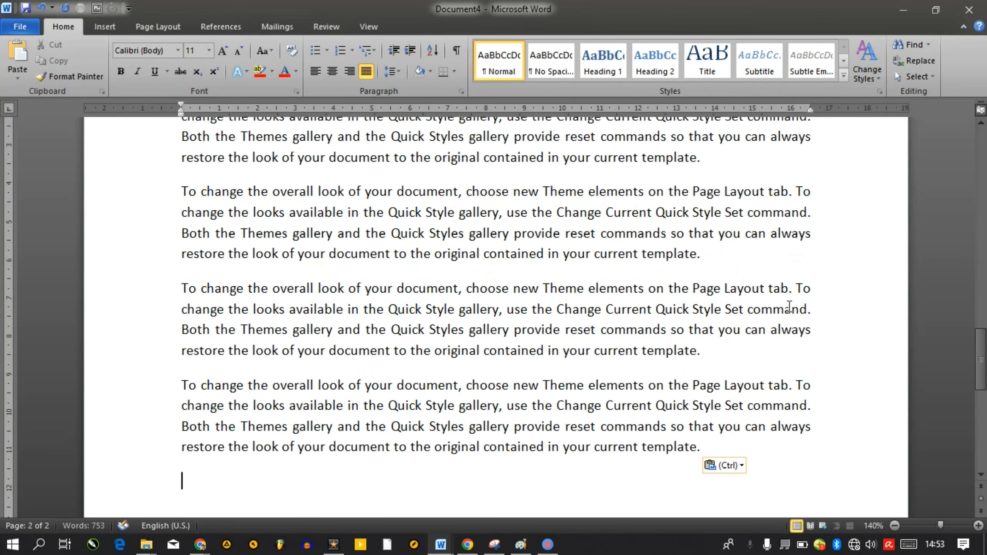
key("ctrl+v")
key("ctrl+v")
key("ctrl+v")
key("ctrl+v")
key("ctrl+v")
key("ctrl+v")
key("ctrl+v")
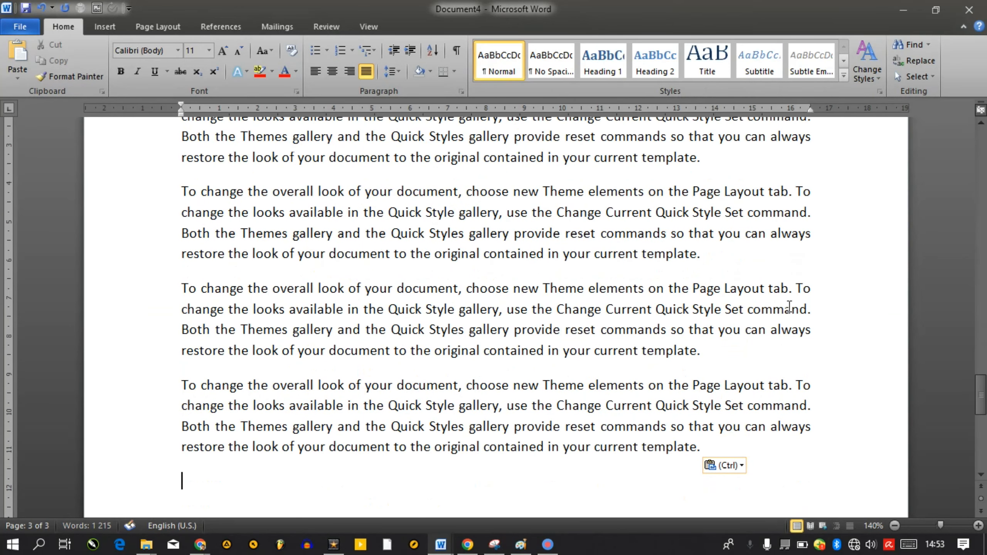
key("ctrl+v")
key("ctrl+v")
key("ctrl+v")
key("ctrl+v")
key("ctrl+v")
key("ctrl+v")
key("ctrl+v")
key("ctrl+v")
key("ctrl+v")
Delete the extra pasted paragraphs and the empty last page
key("shift+Up")
key("shift+Up")
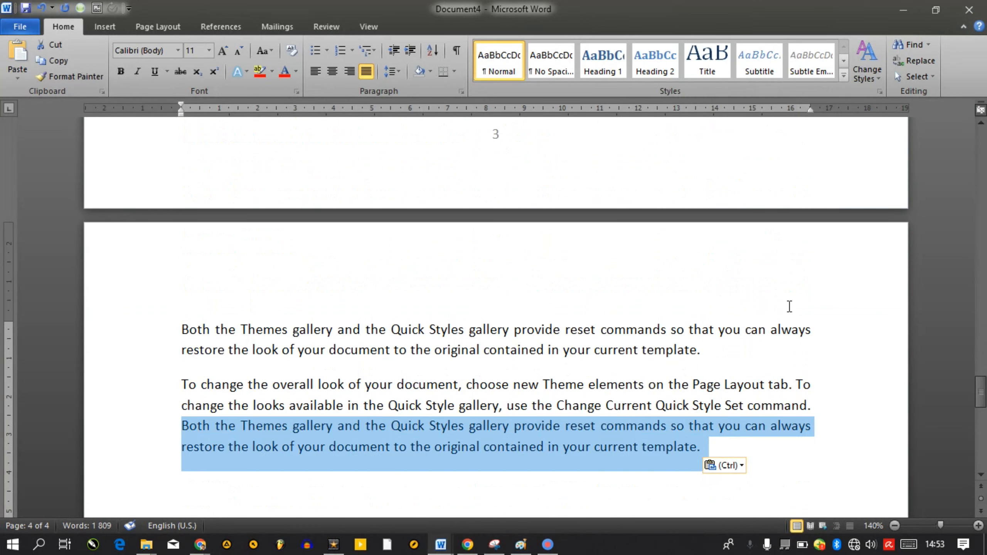
key("shift+Up")
key("shift+Up")
key("shift+Up")
key("shift+Up")
key("Delete")
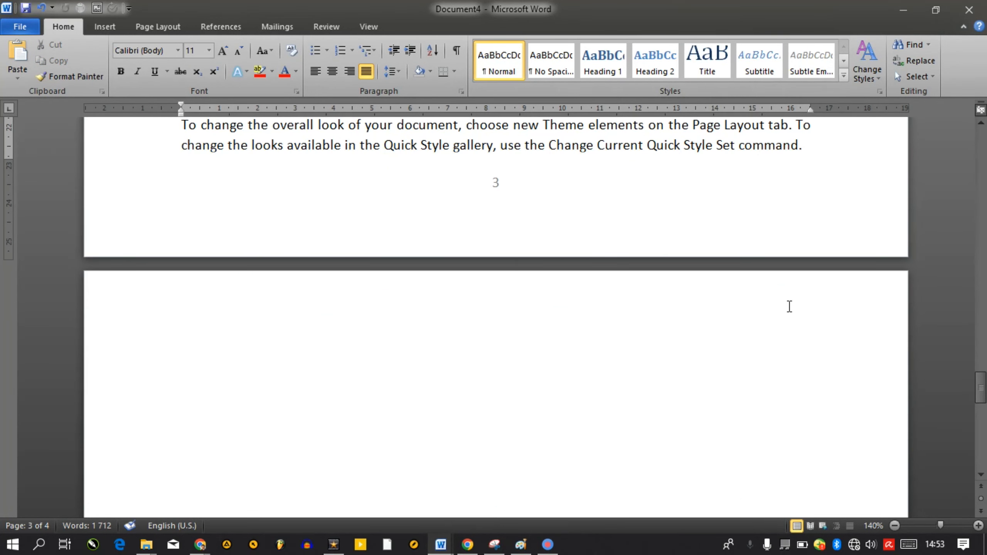
key("shift+Down")
key("Delete")
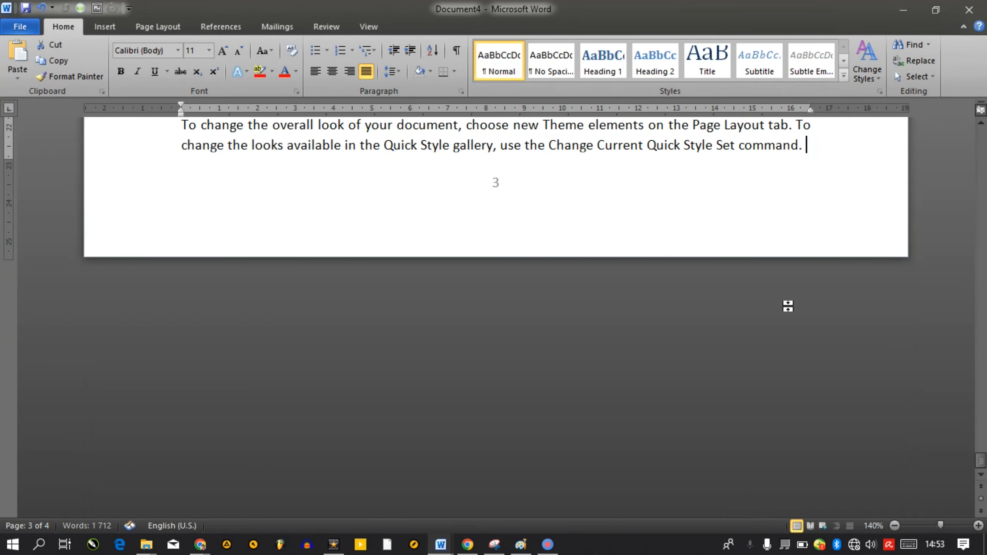
Return to the document start and undo, restoring the first page number 'A'
key("Up")
key("Up")
key("Up")
key("Up")
key("Up")
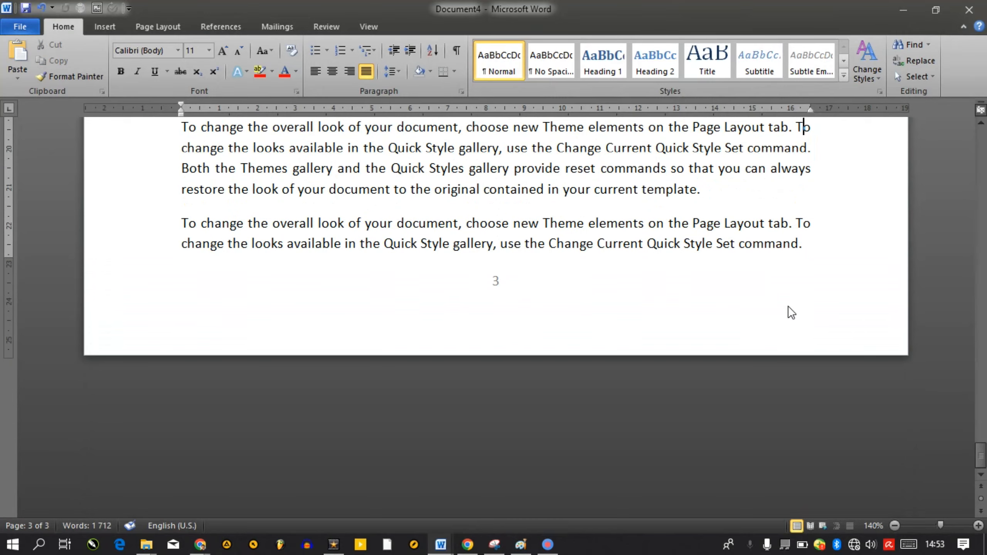
key("ctrl+Home")
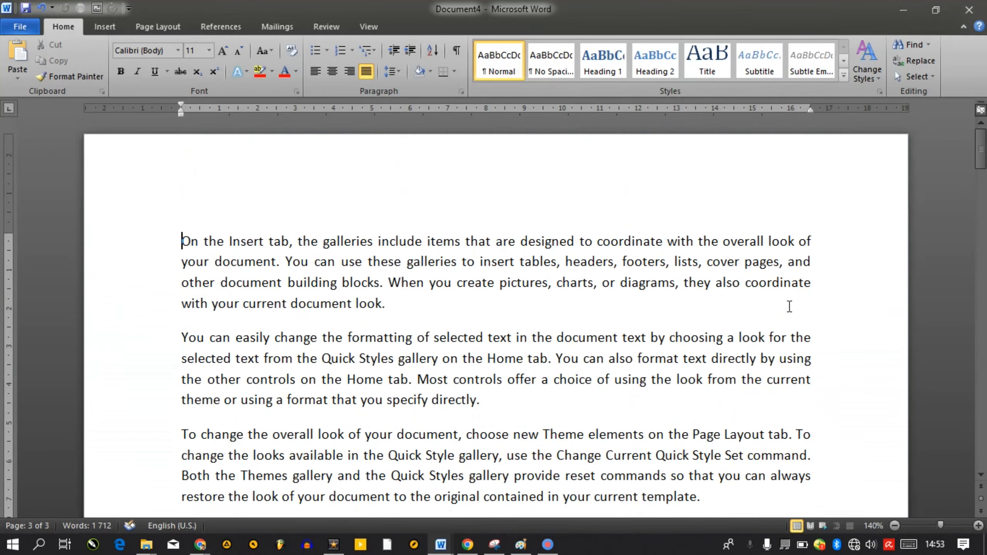
scroll(790, 307, "down", 3)
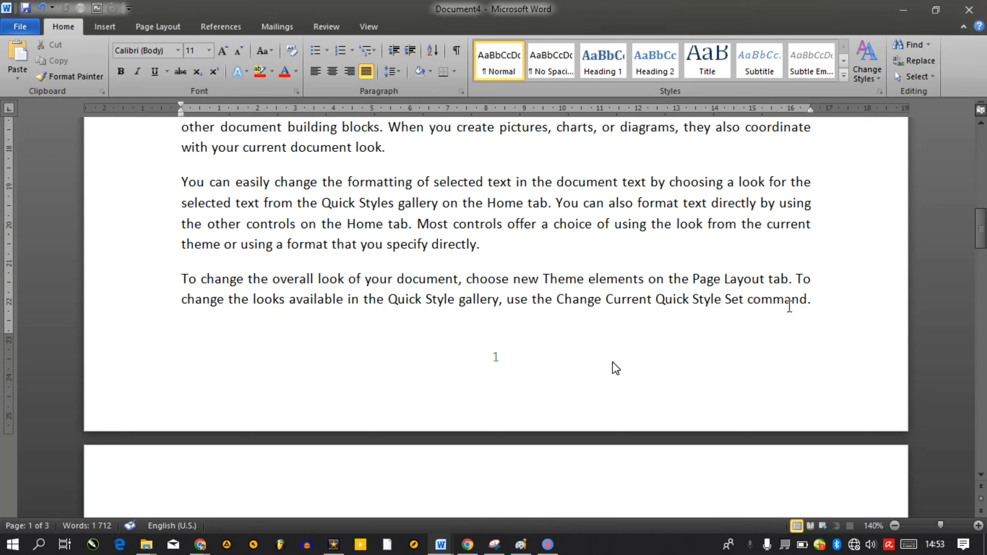
key("ctrl+z")
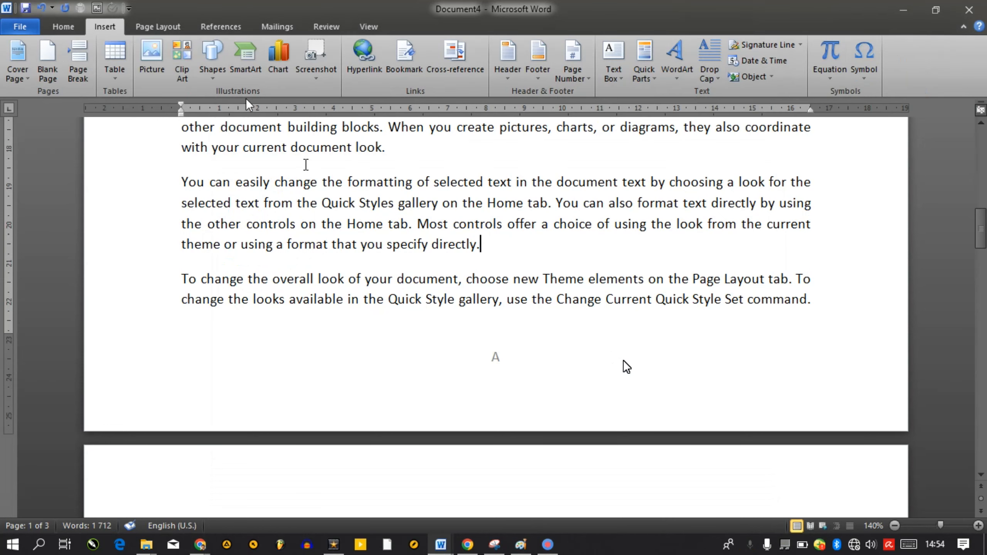
Set the page number format to lowercase Roman numerals i, ii, iii
left_click(582, 78)
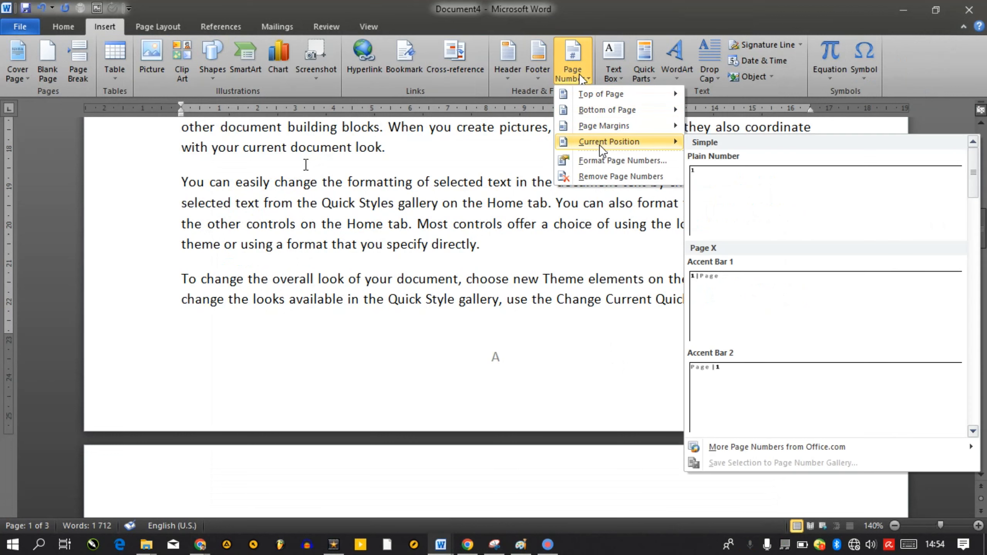
left_click(605, 160)
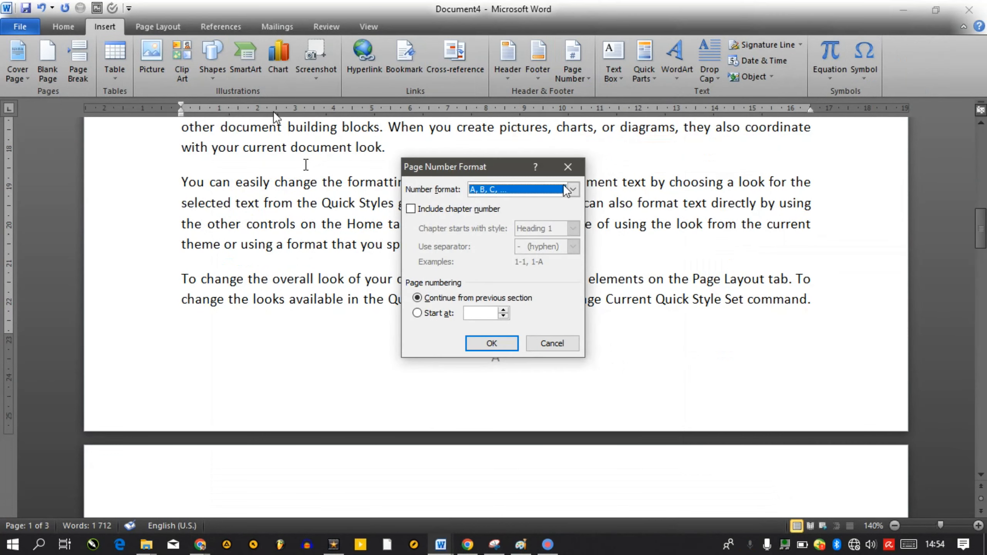
left_click(516, 189)
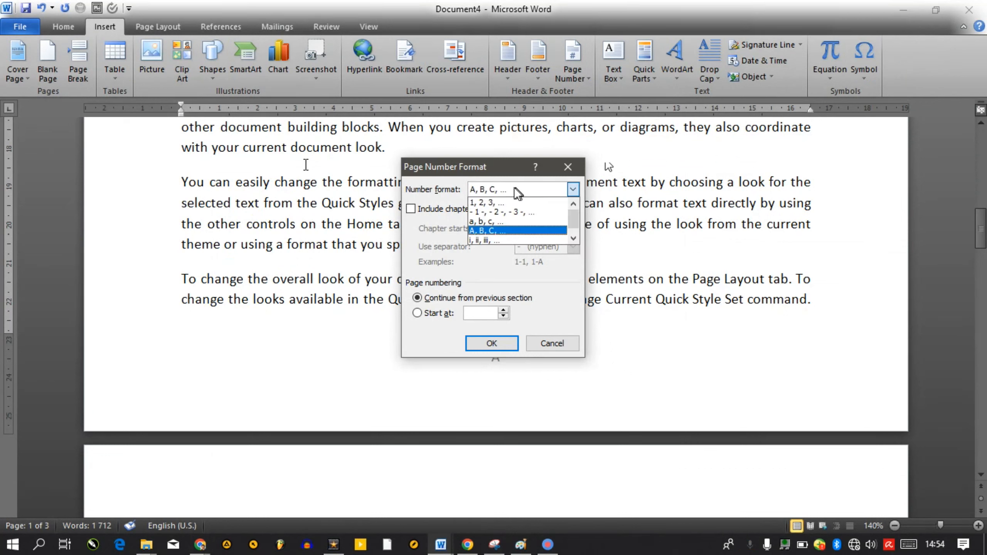
left_click(489, 240)
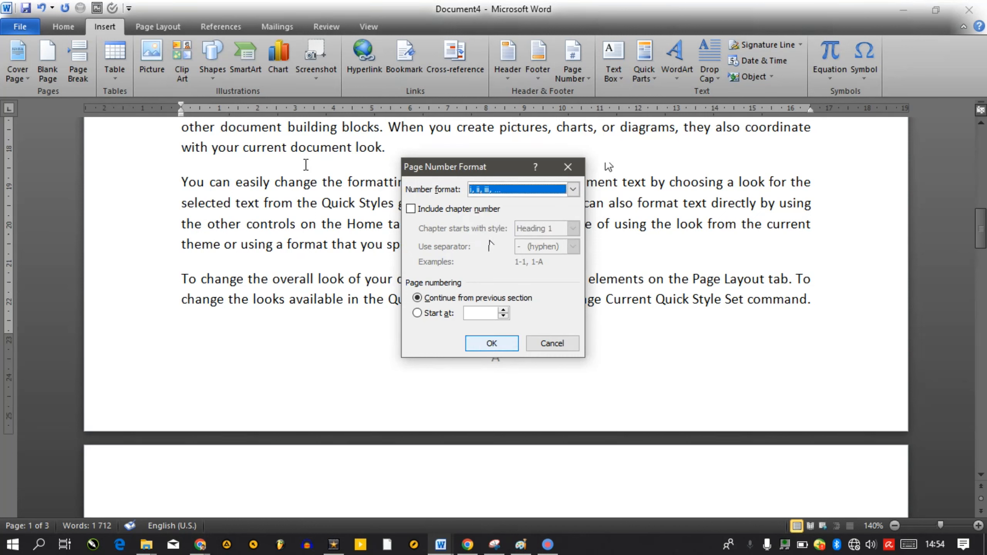
left_click(489, 343)
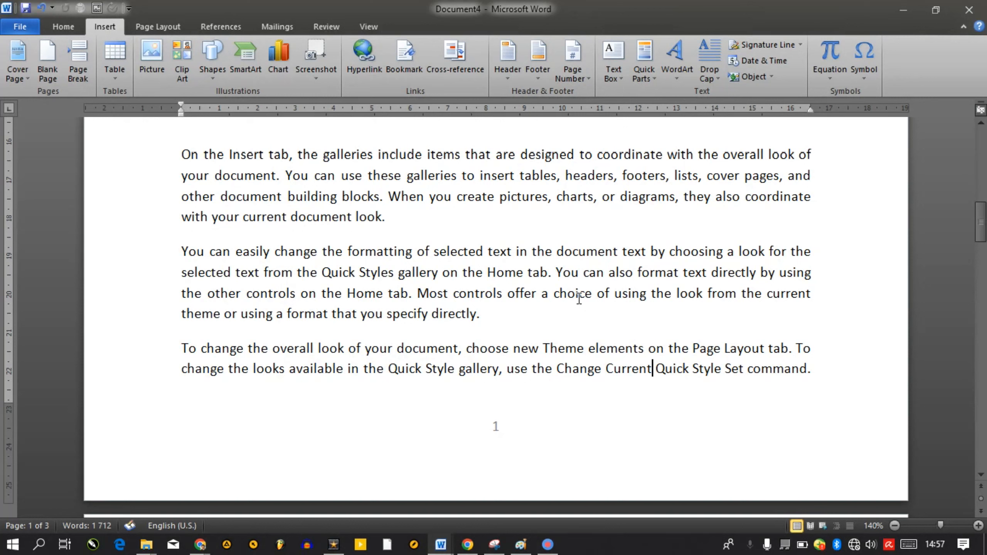
Apply the Pg. Number 1 bottom-of-page style so the footer reads 'pg. 1'
left_click(576, 71)
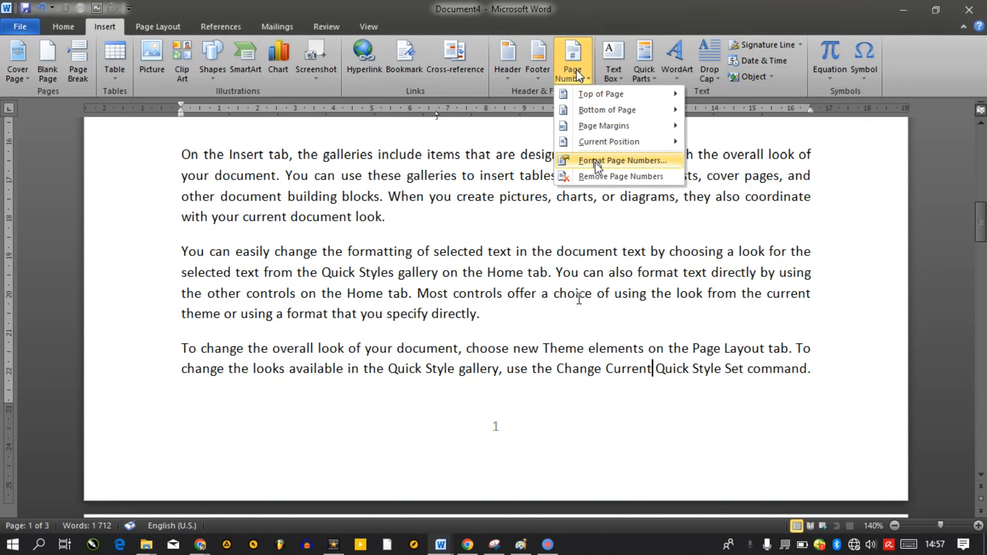
mouse_move(591, 110)
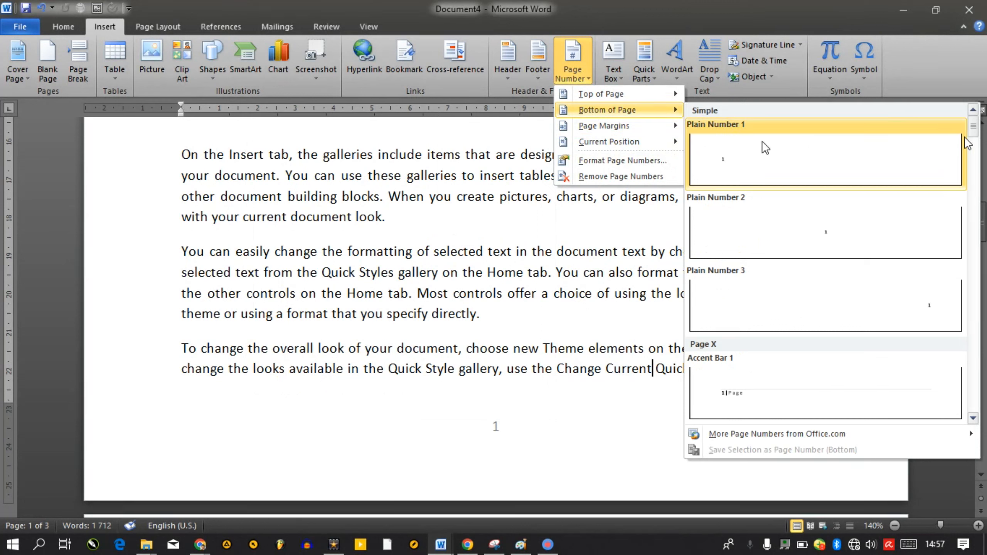
left_click_drag(975, 136, 976, 151)
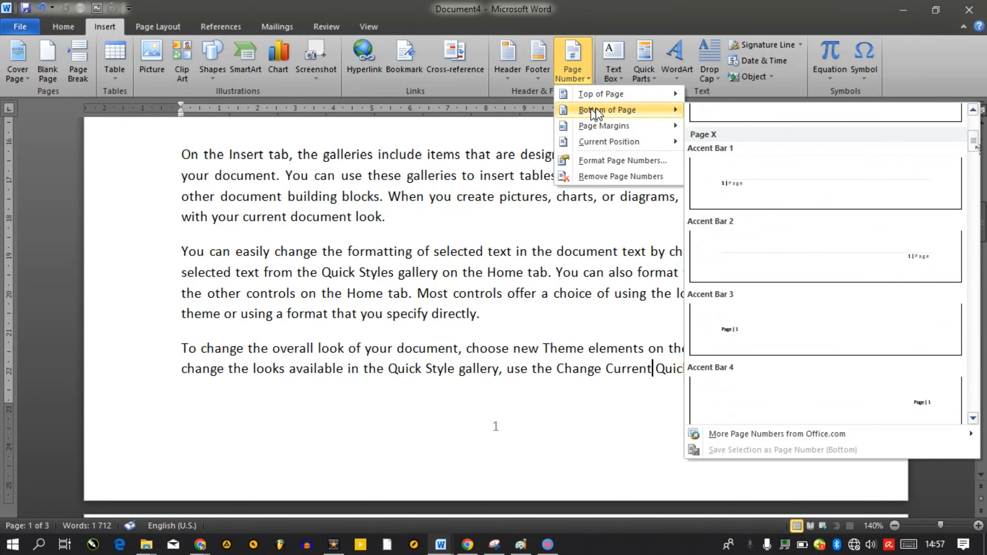
left_click_drag(976, 148, 978, 170)
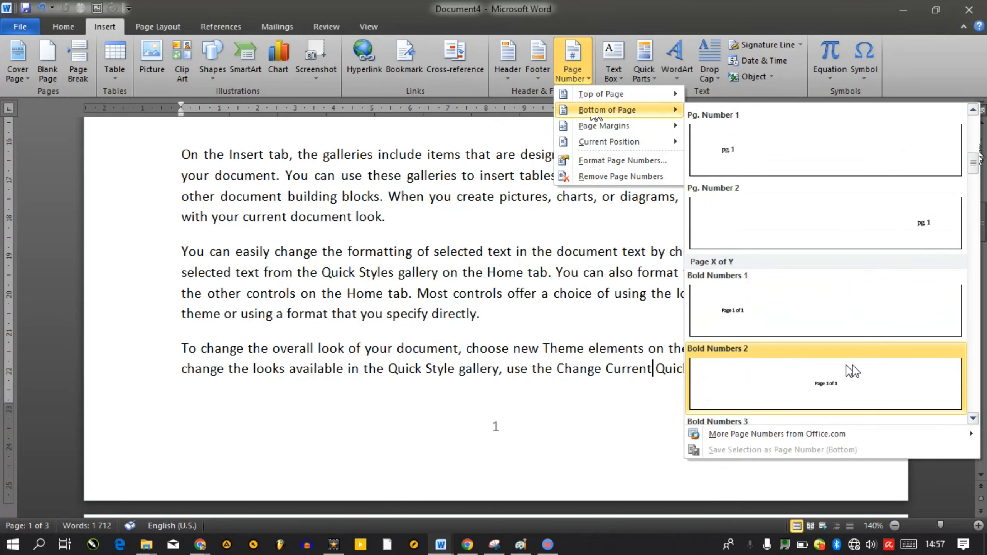
left_click(731, 159)
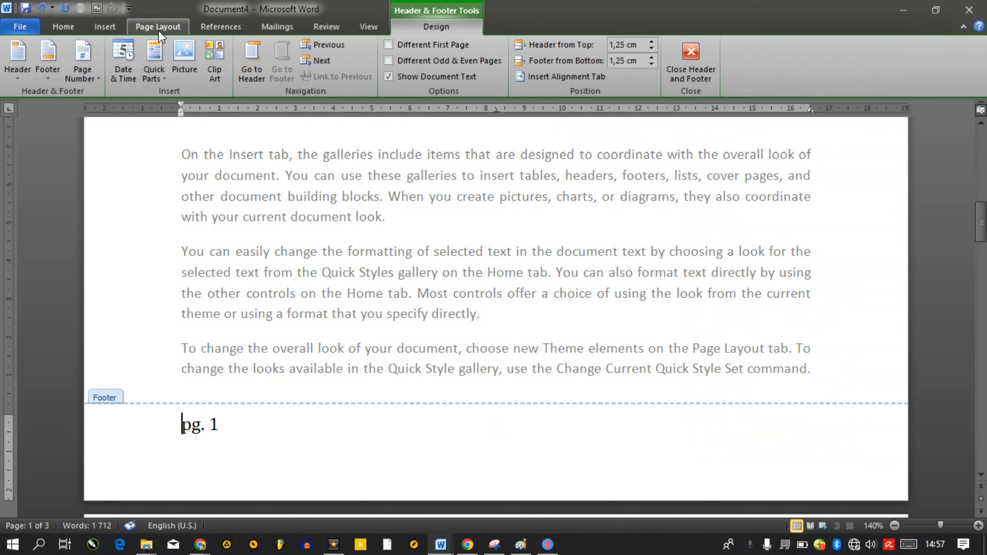
left_click(109, 31)
Insert the Thick Line bottom-of-page number, centred beneath a thick line
left_click(574, 73)
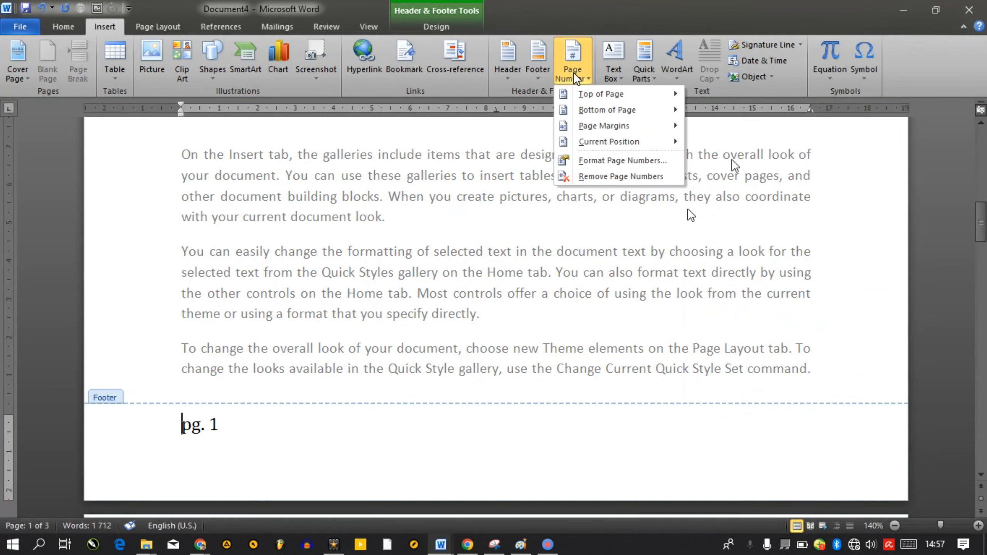
mouse_move(610, 112)
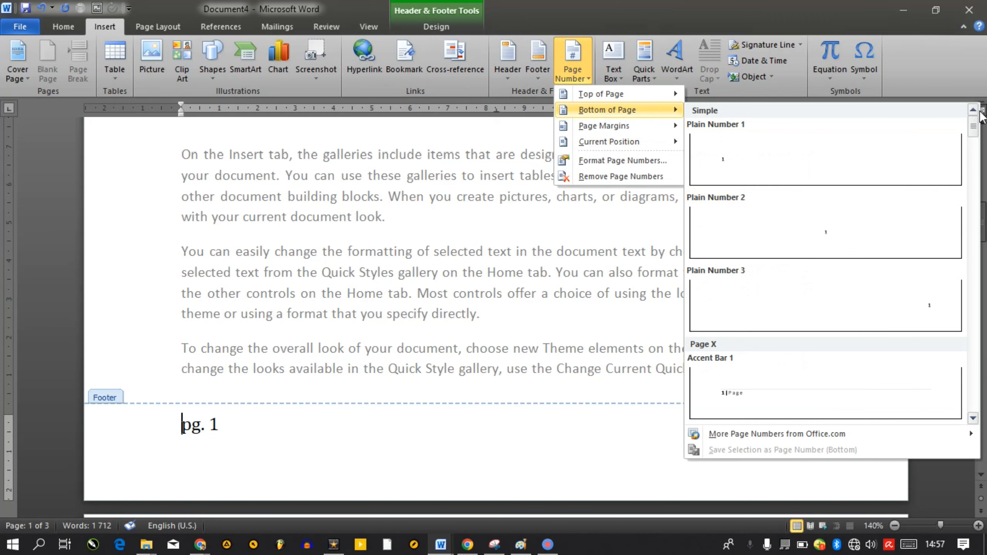
left_click_drag(975, 117, 976, 227)
left_click(830, 301)
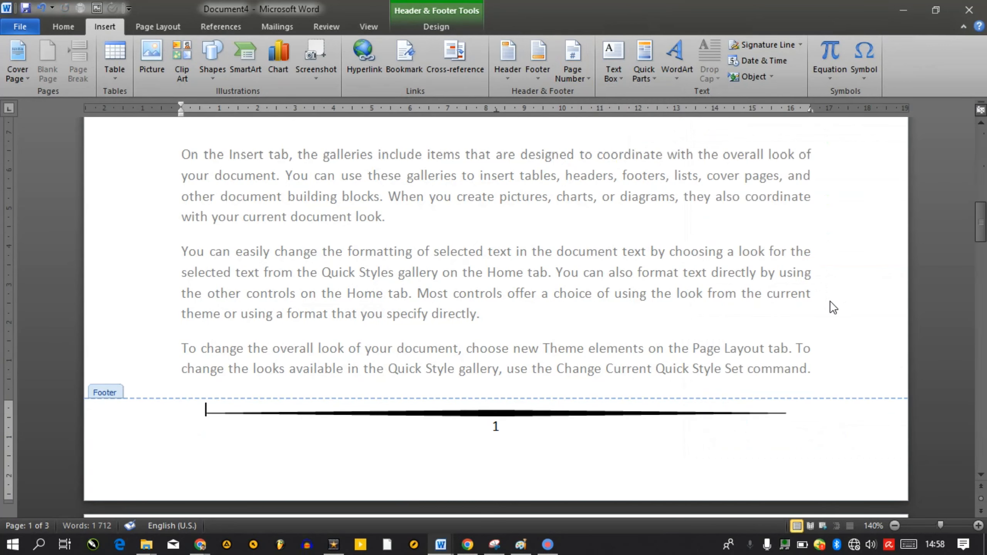
Preview the printed pages with Ctrl+P and return to editing
key("ctrl+p")
left_click_drag(976, 119, 979, 343)
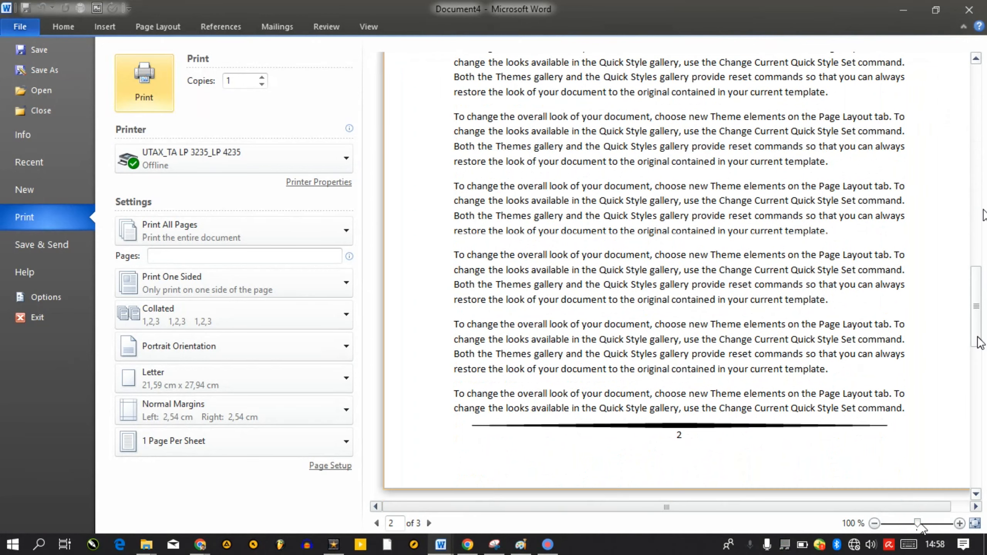
key("Escape")
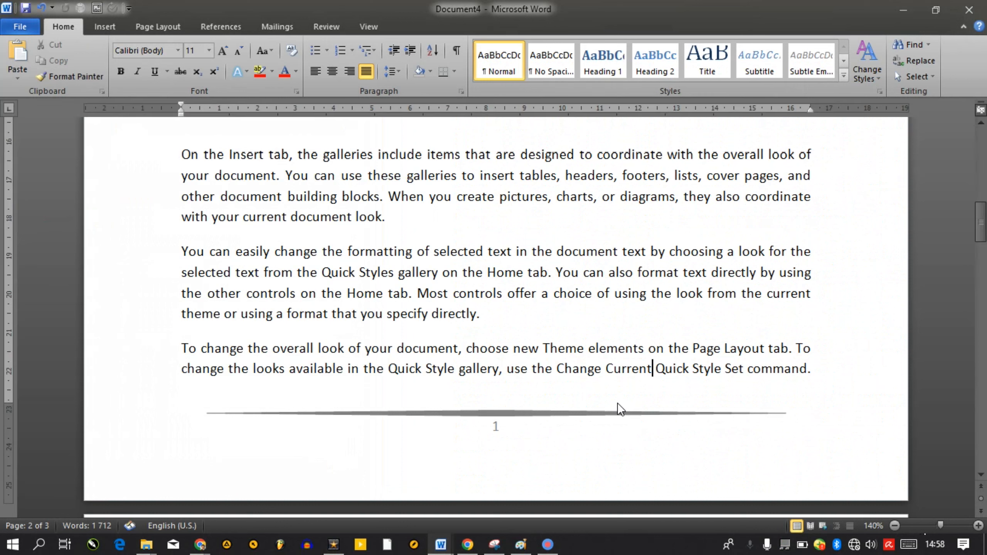
Apply the Brackets 2 bottom-of-page number style to the footer
left_click(110, 27)
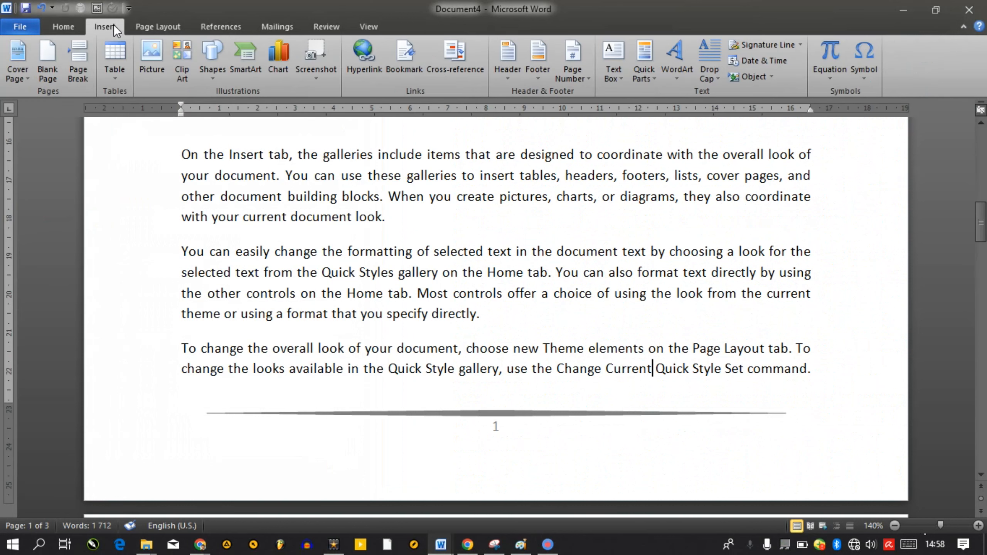
left_click(591, 66)
mouse_move(625, 113)
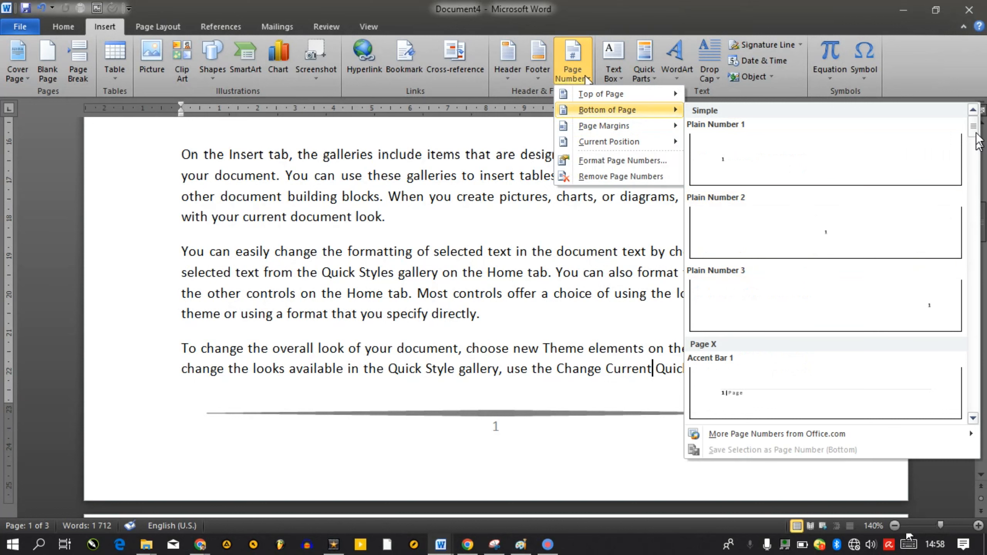
left_click_drag(977, 135, 982, 204)
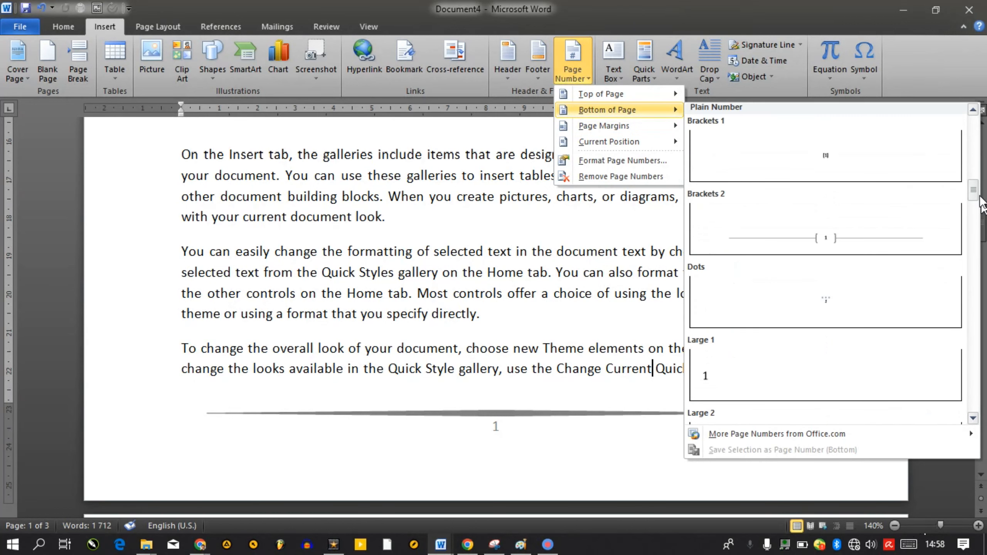
left_click(854, 239)
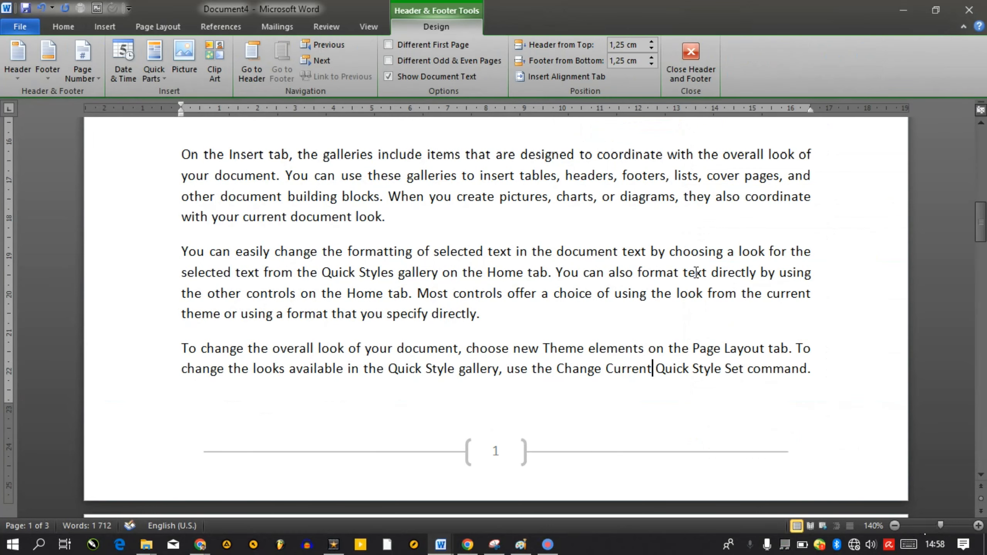
Close the footer and move the cursor up five lines into the earlier paragraph
double_click(574, 231)
key("Up")
key("Up")
key("Up")
key("Up")
key("Up")
key("Up")
key("Up")
key("Up")
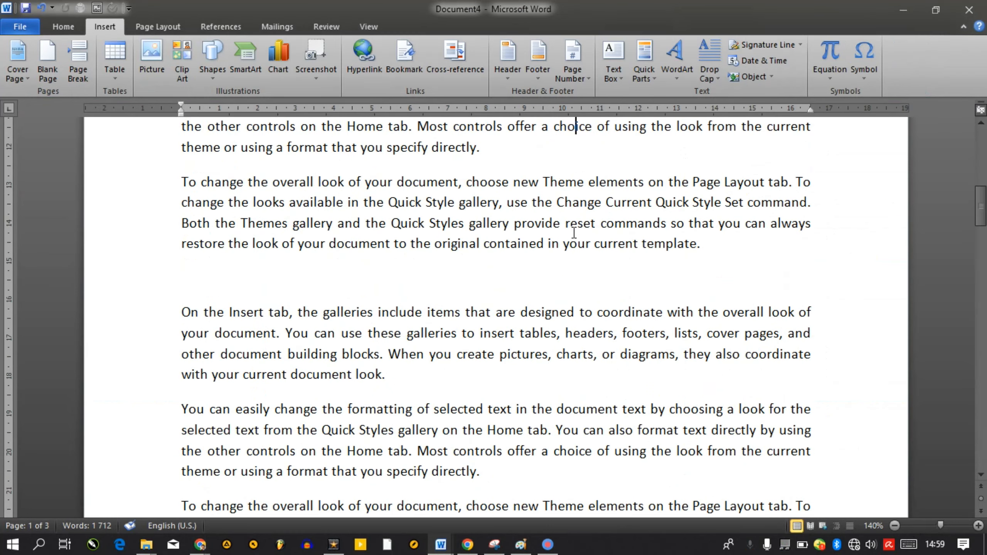
key("Up")
key("Up")
key("Up")
key("Up")
key("Up")
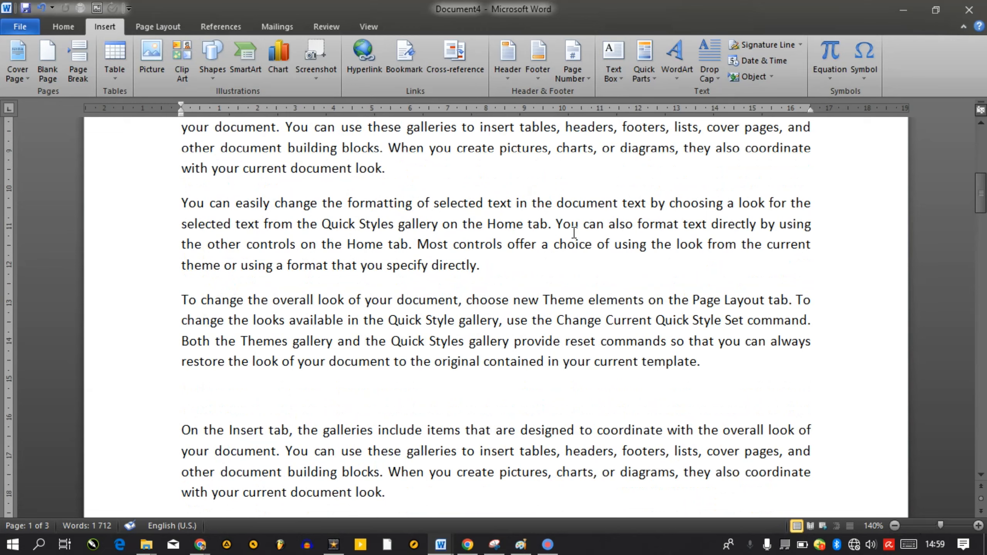
key("Up")
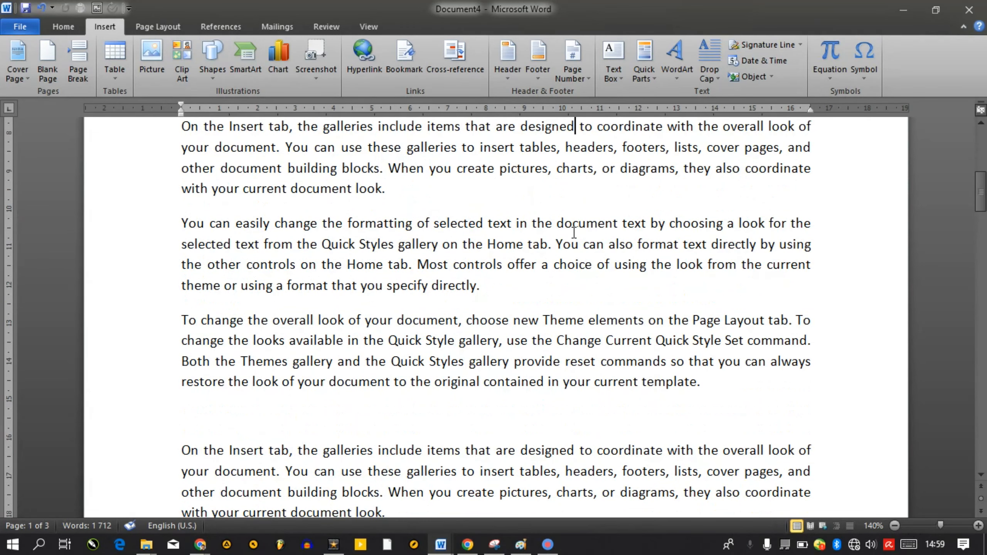
key("Up")
key("Up")
key("Up")
key("Up")
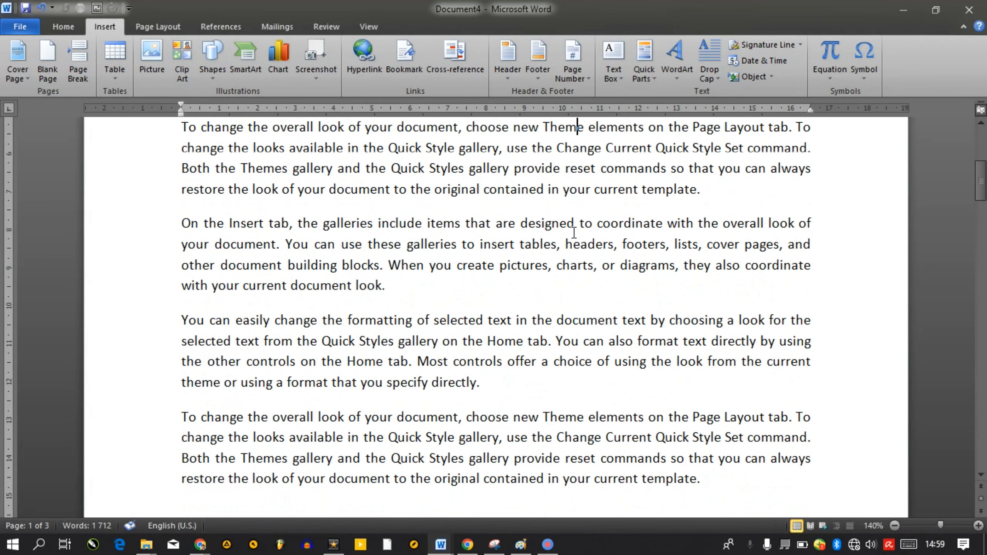
key("Up")
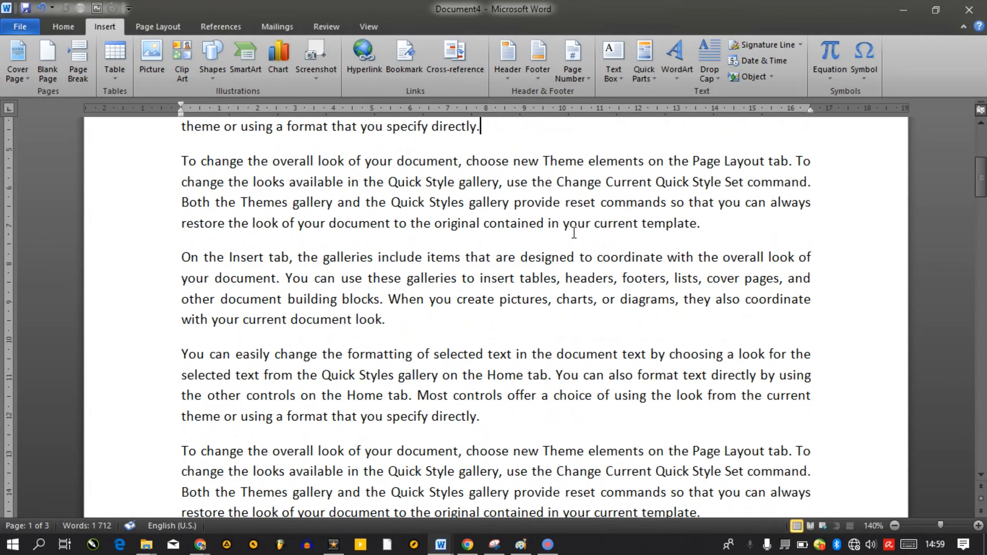
Make the page numbering start at 10 in the Format Page Numbers settings
left_click(575, 76)
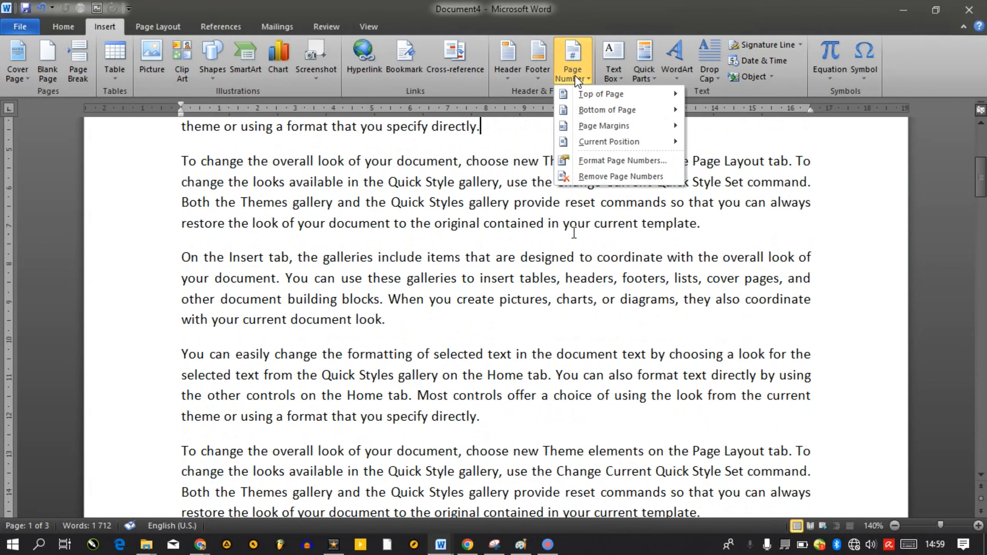
left_click(604, 159)
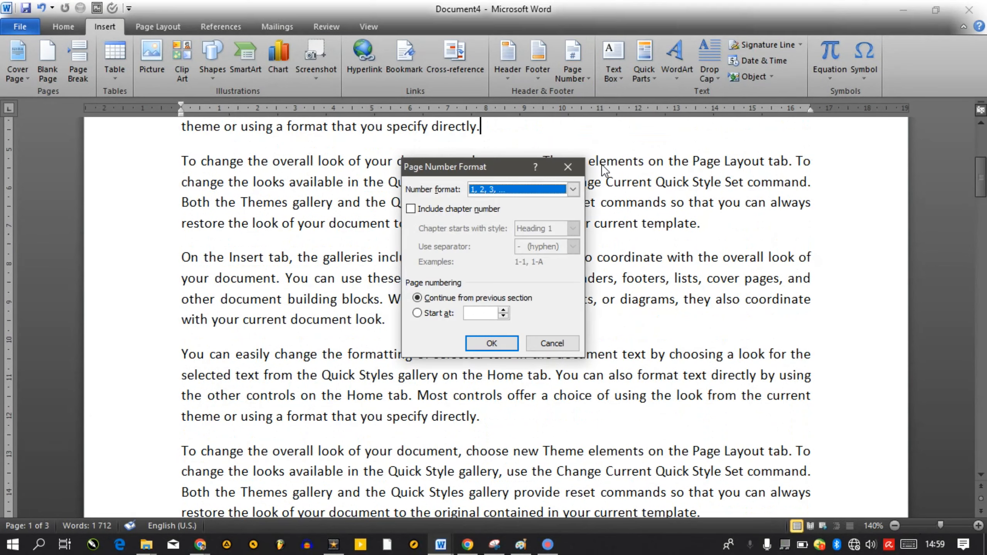
left_click(434, 315)
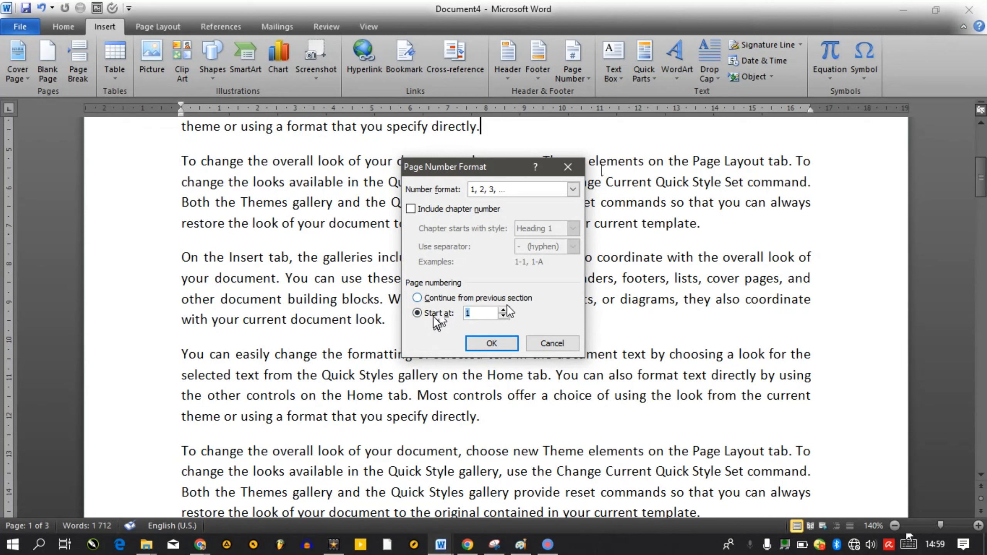
left_click(487, 317)
left_click(439, 320)
left_click(486, 317)
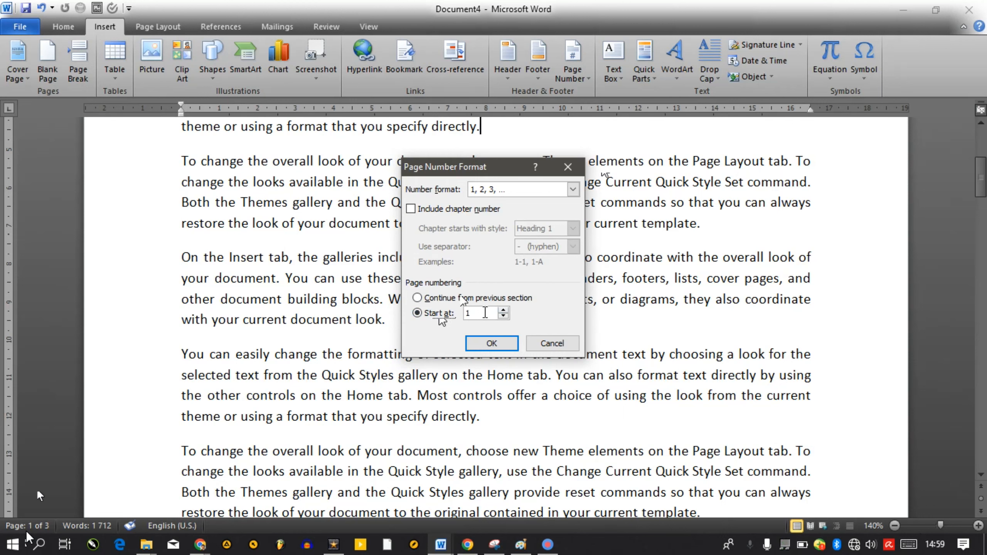
type("0")
left_click(492, 343)
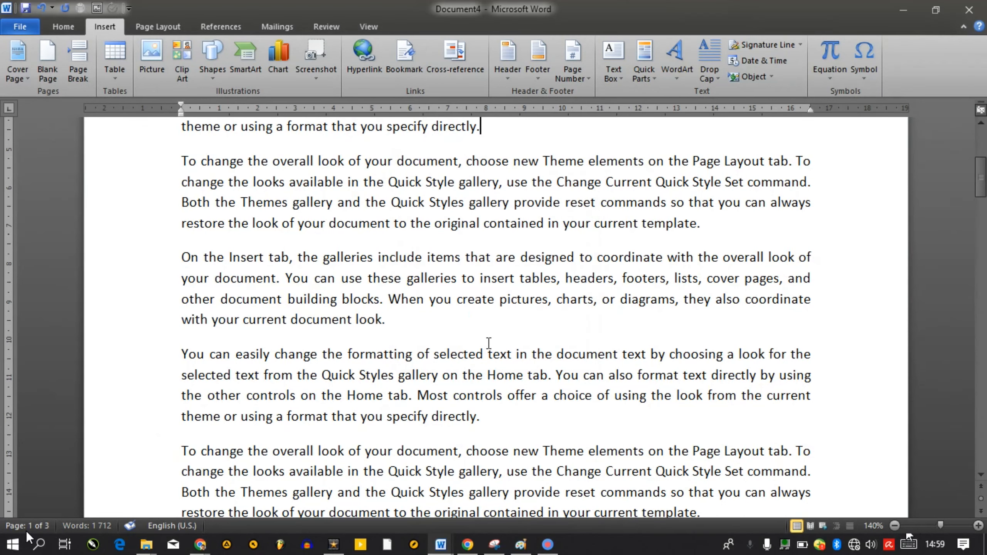
Scroll down to the page 10 footer to confirm the new page numbering
left_click_drag(981, 165, 983, 203)
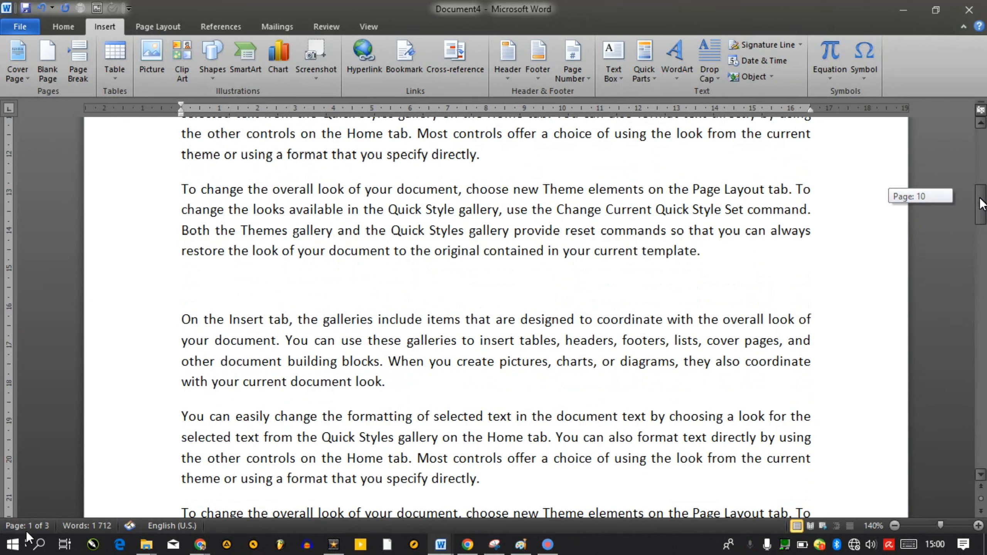
left_click_drag(983, 204, 982, 227)
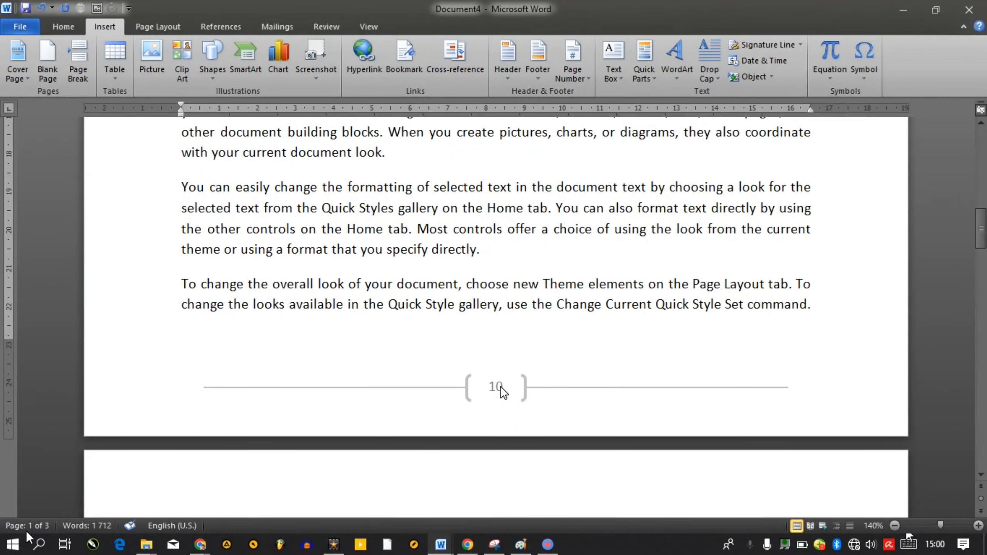
left_click_drag(981, 238, 981, 447)
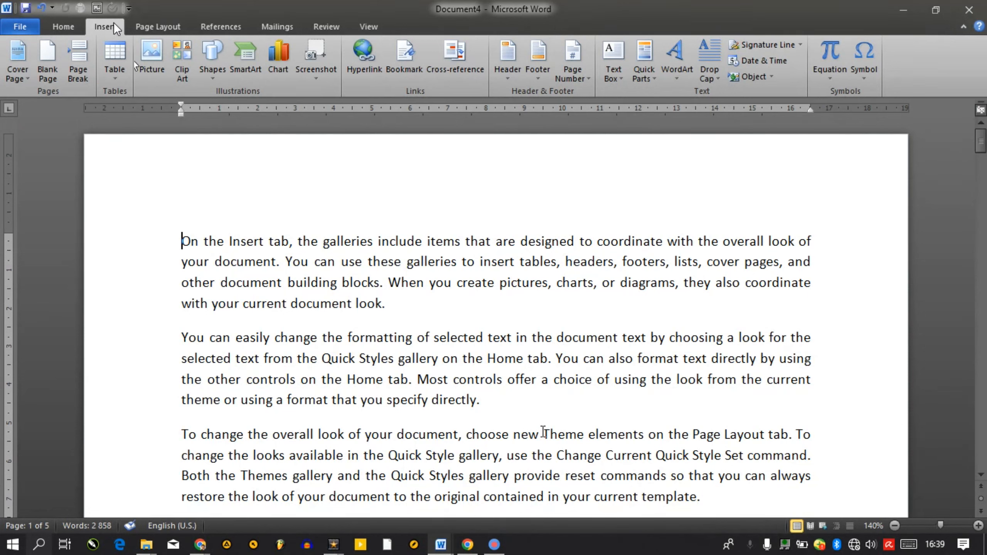
Set the page number format to lowercase Roman numerals (i, ii, iii)
left_click(576, 77)
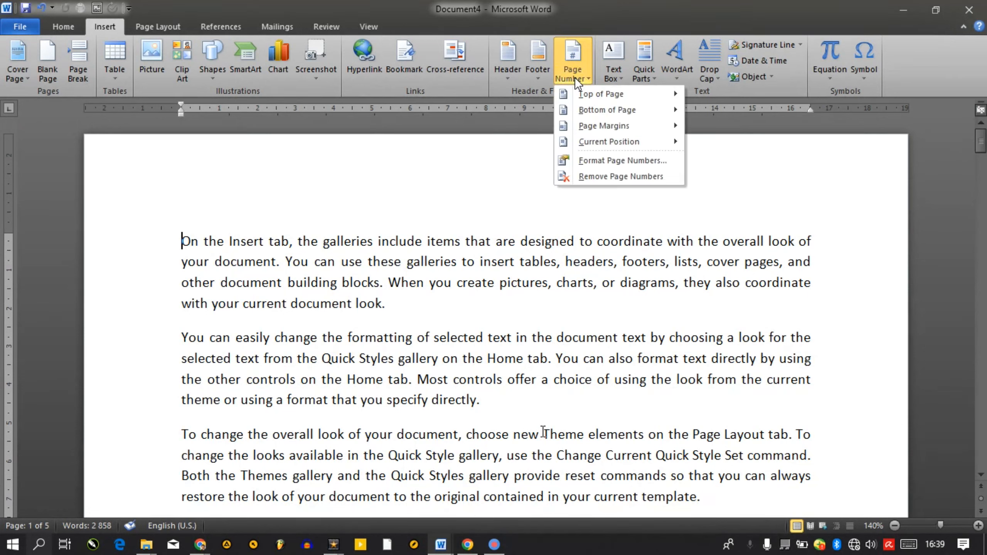
left_click(602, 161)
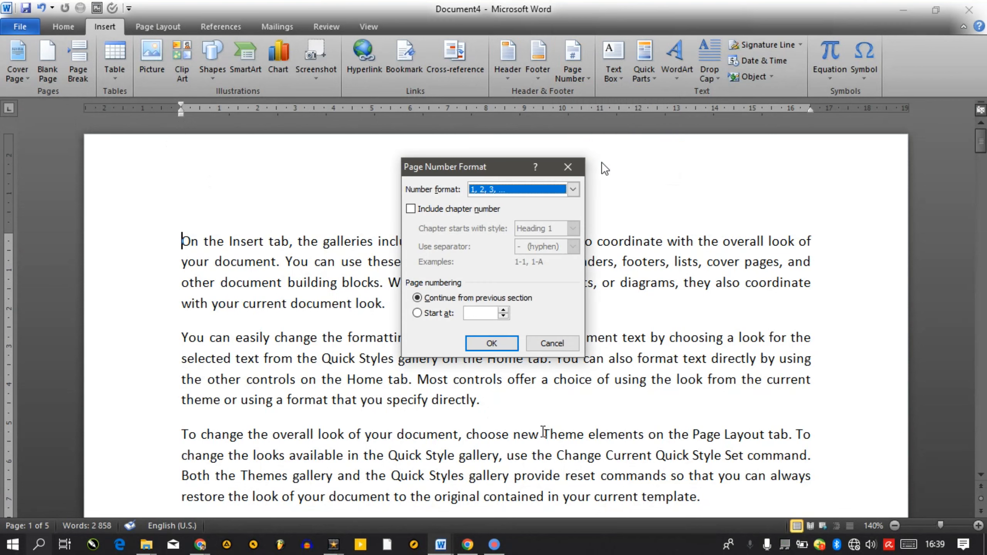
left_click(502, 190)
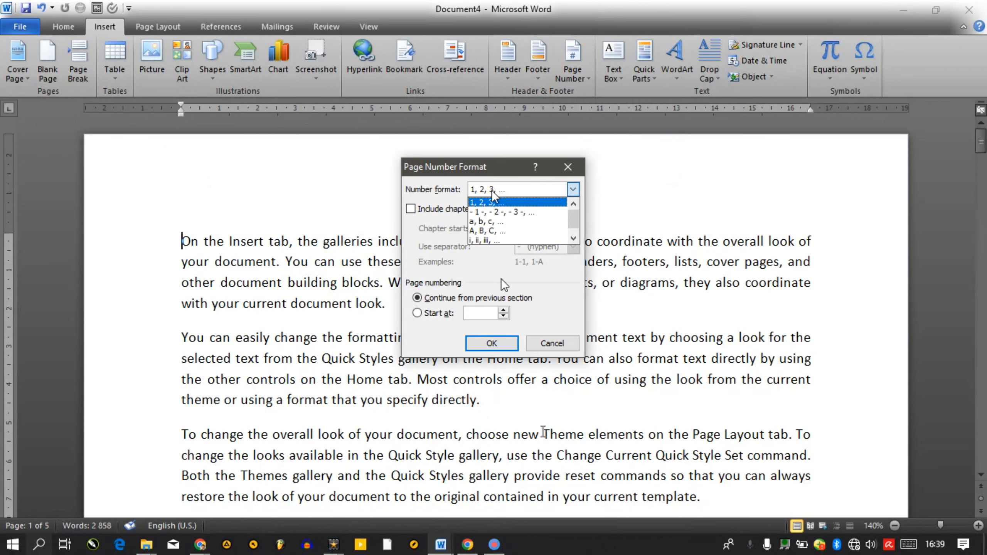
left_click(489, 241)
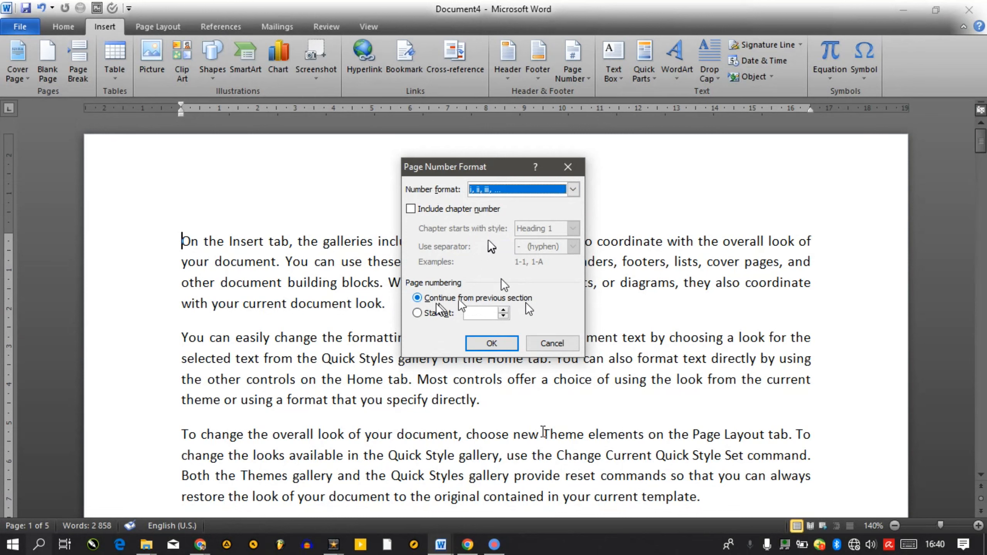
left_click(493, 344)
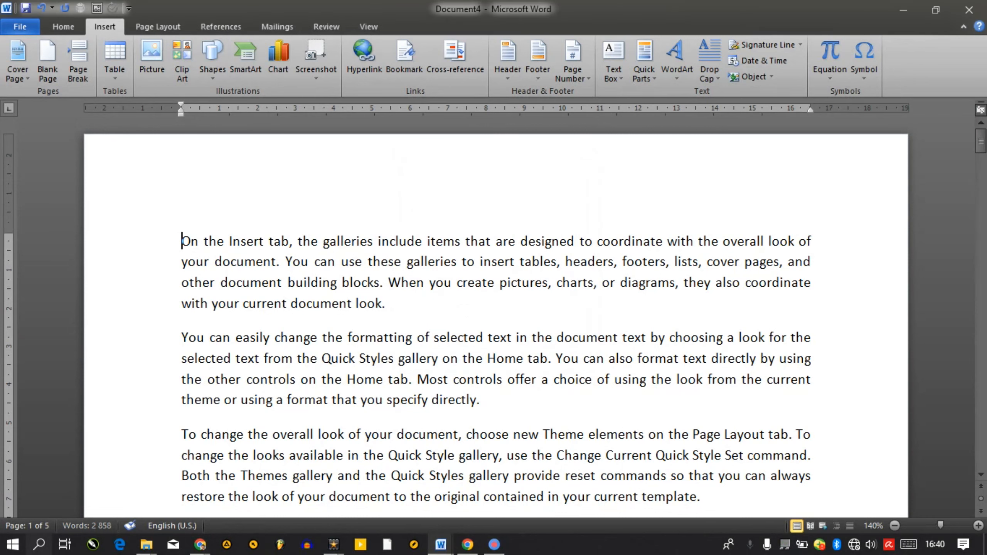
Add a centred Plain Number 2 page number at the bottom of the page and leave the footer
scroll(496, 346, "down", 4)
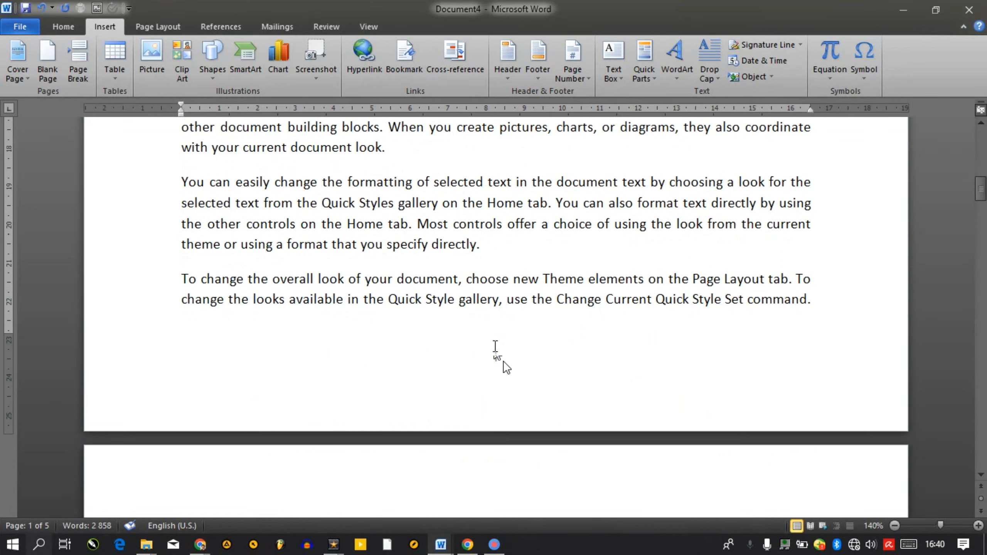
left_click(575, 65)
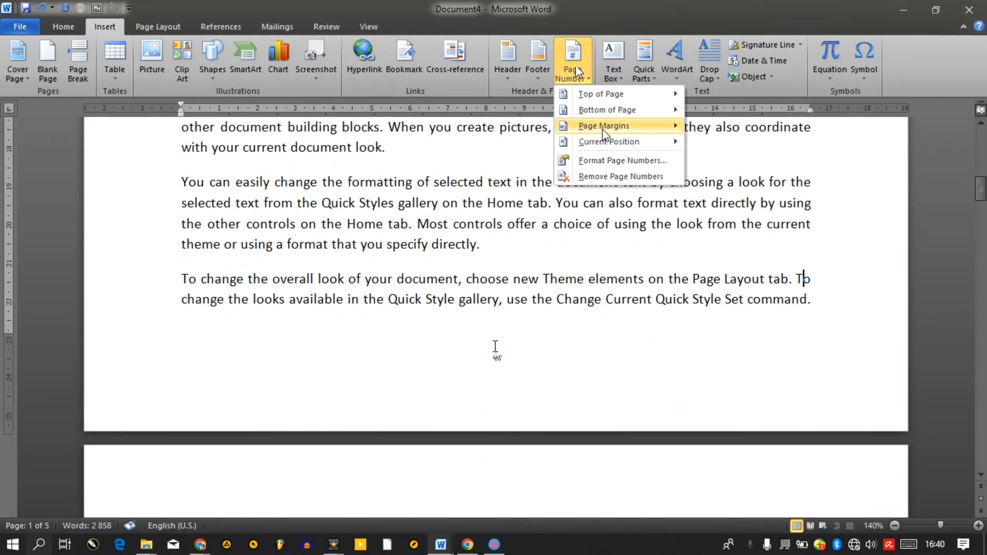
mouse_move(594, 113)
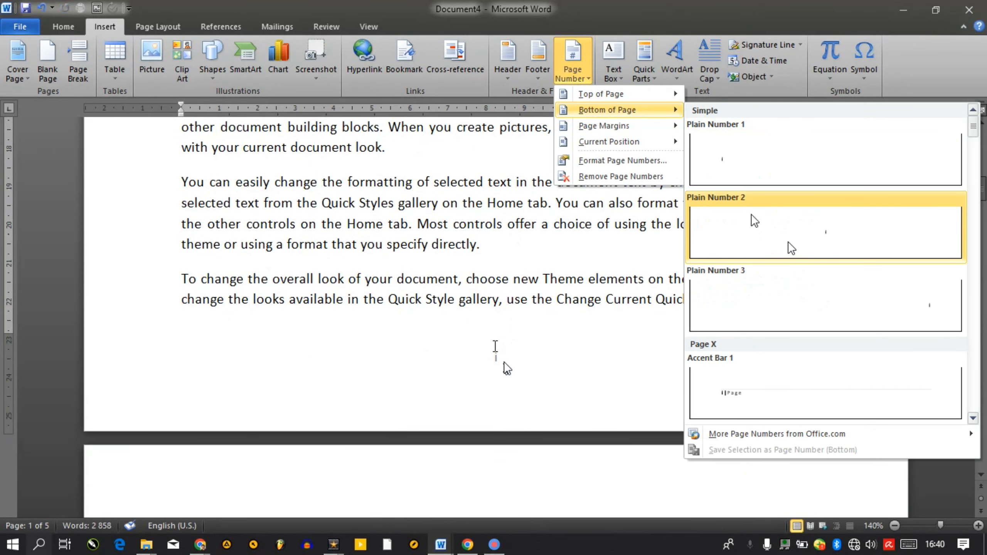
left_click(757, 201)
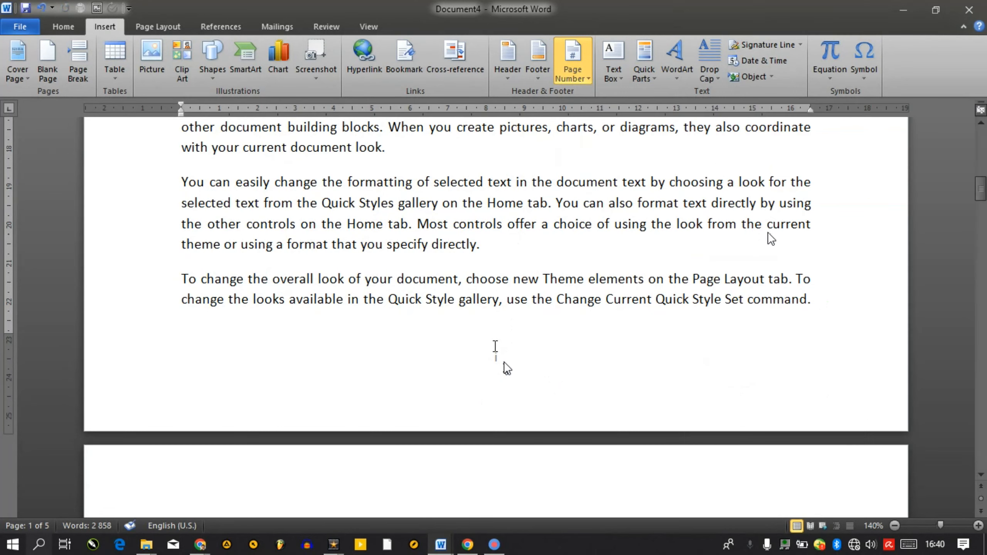
double_click(769, 232)
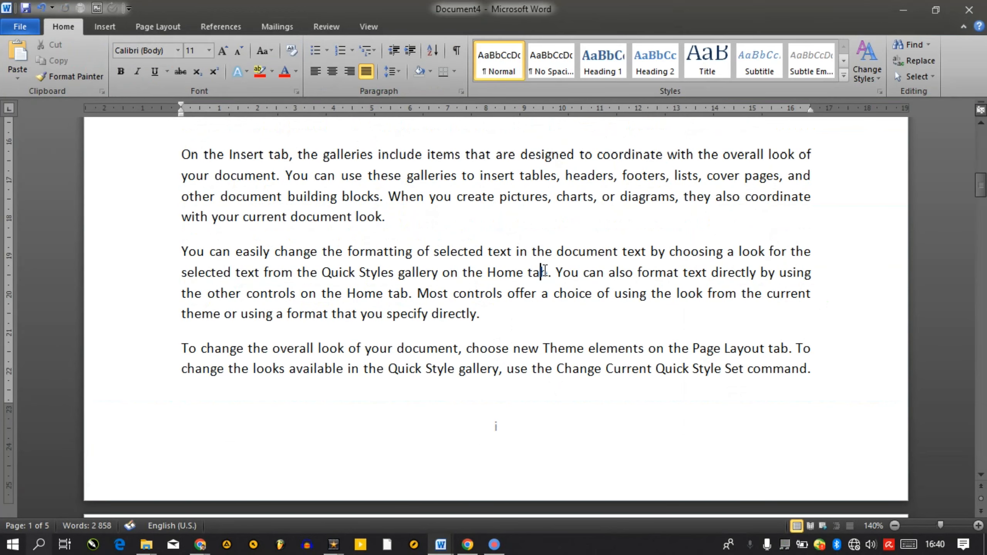
Scroll up and down through the pages to check the Roman-numeral footers
scroll(545, 270, "down", 20)
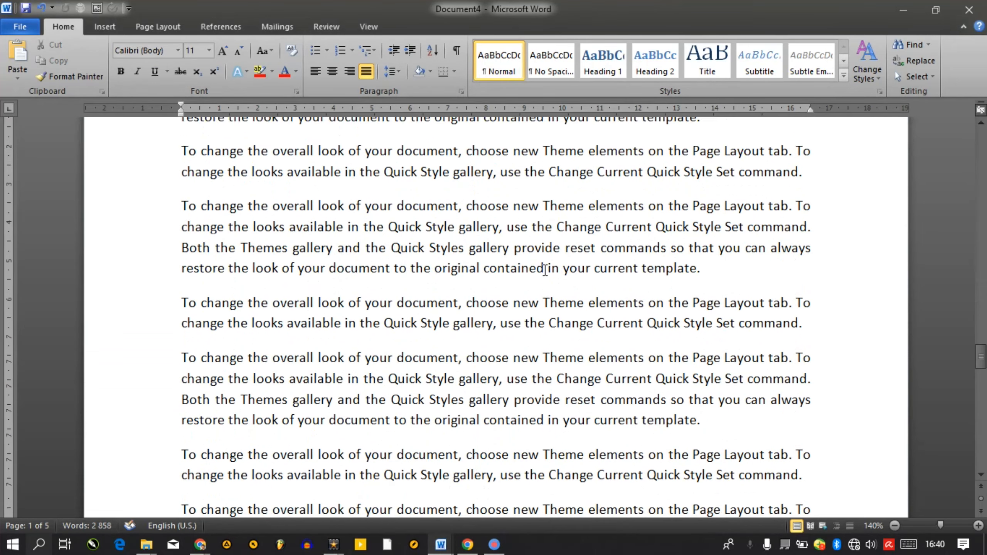
scroll(545, 271, "down", 3)
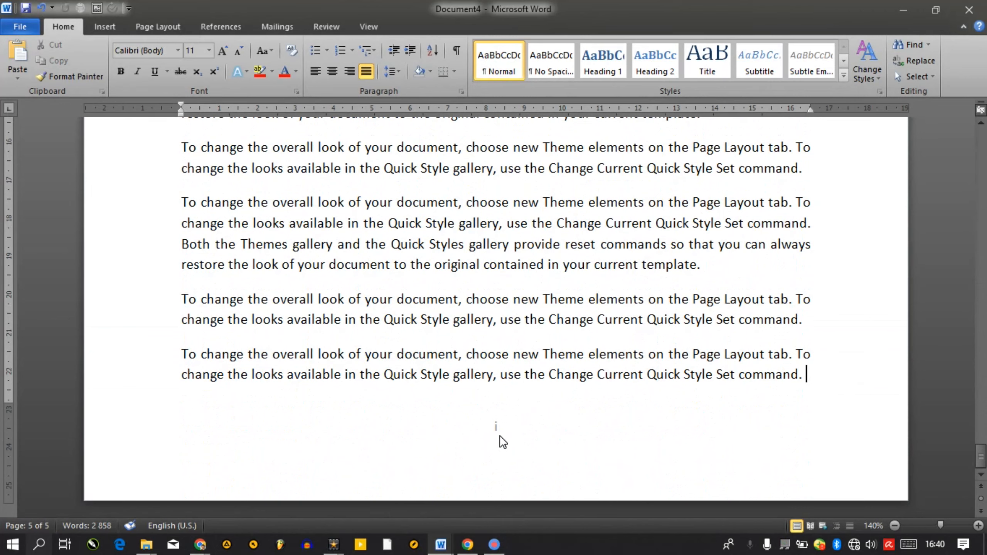
scroll(502, 442, "up", 15)
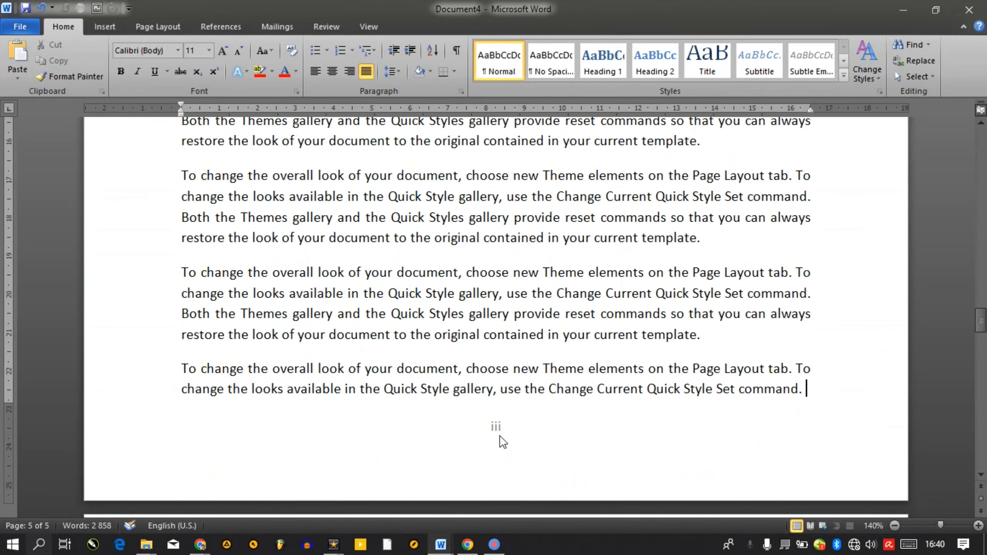
scroll(502, 443, "down", 20)
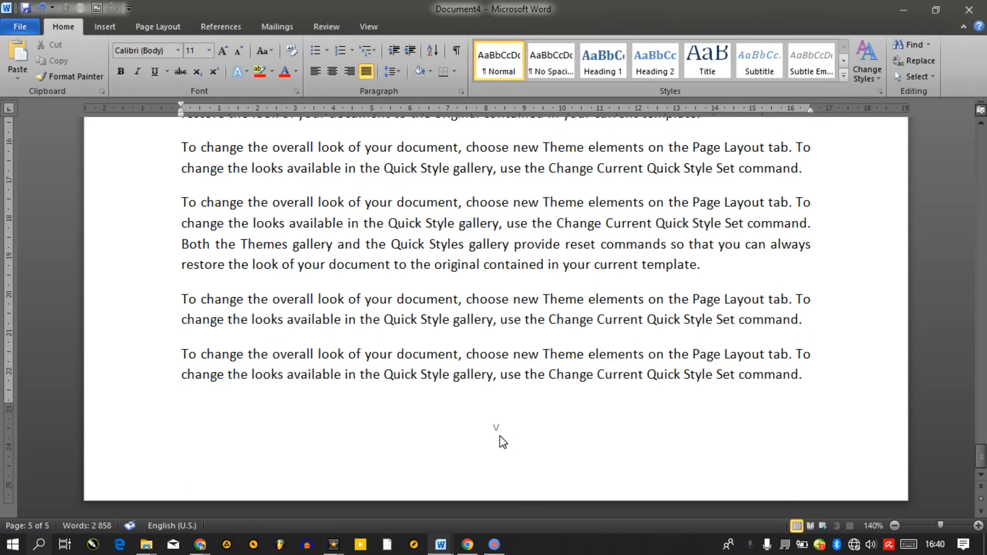
scroll(503, 443, "up", 5)
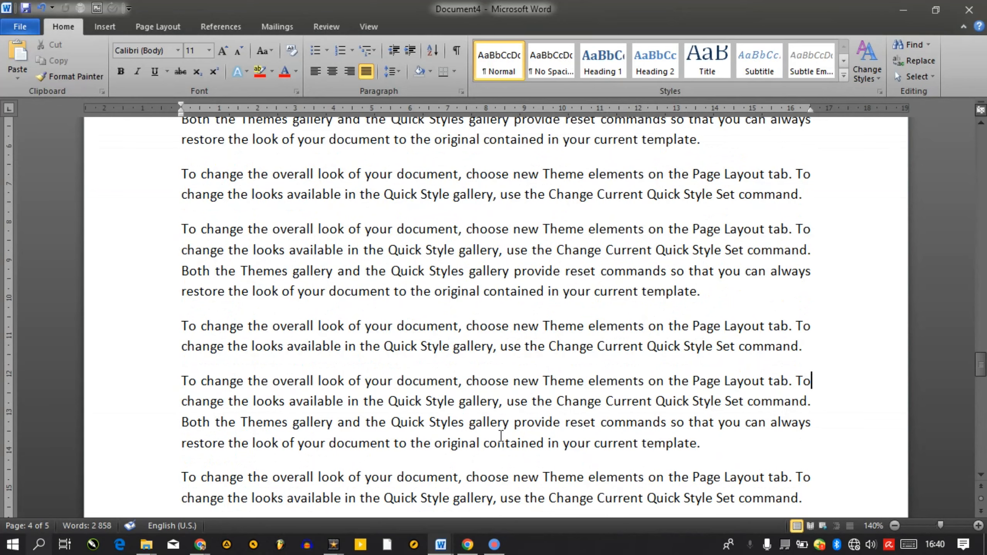
scroll(501, 436, "down", 6)
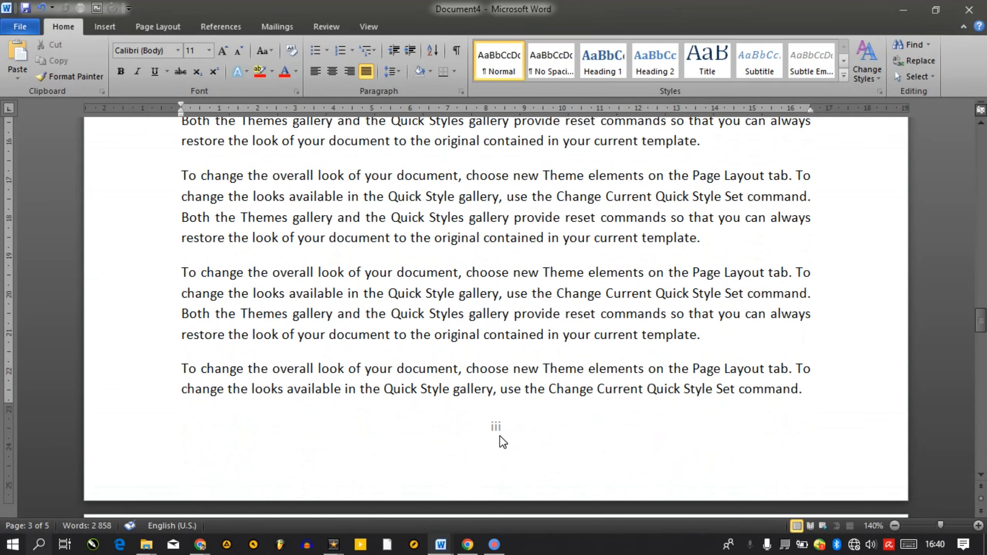
Put the insertion point at the end of page 2's last line and show the Page Layout options
key("ctrl+Home")
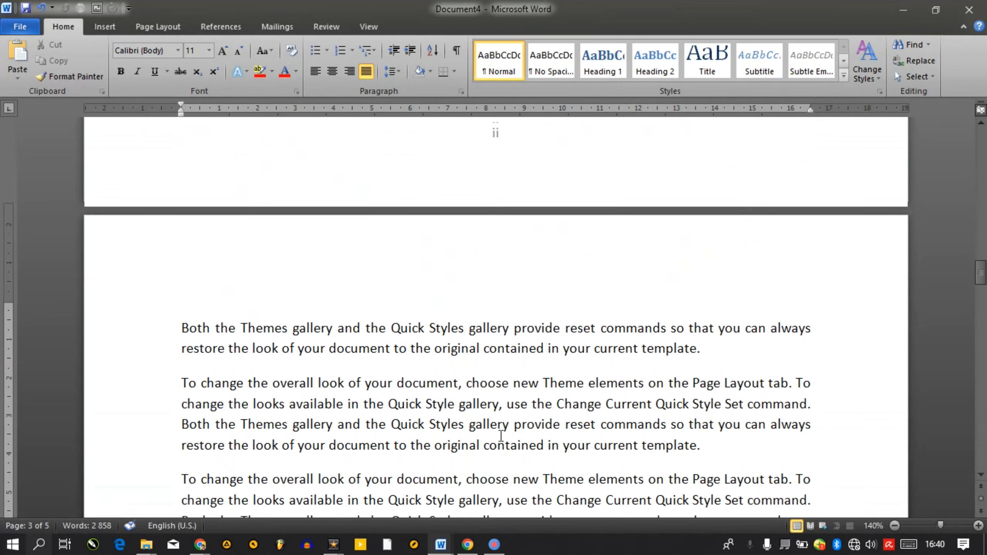
key("ctrl+Home")
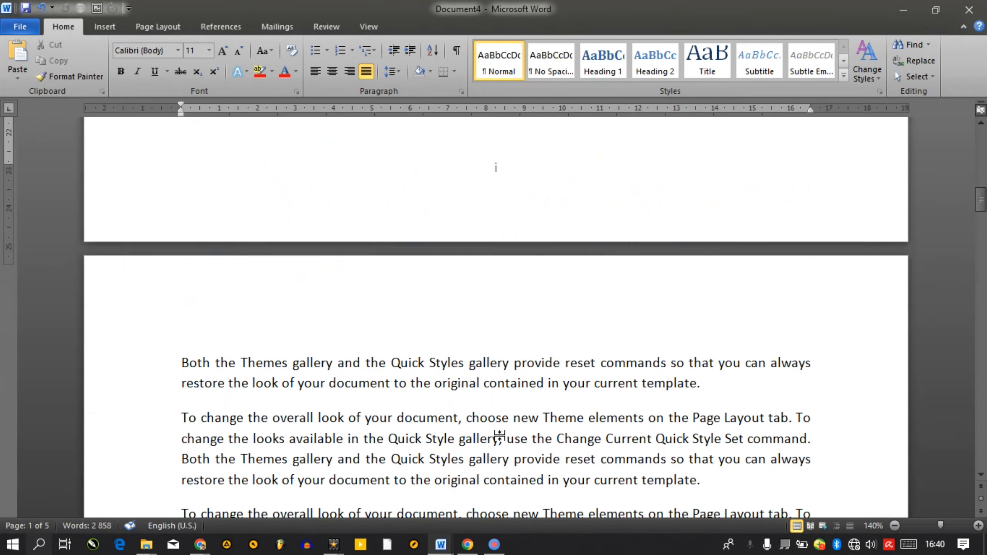
key("End")
scroll(501, 436, "down", 2)
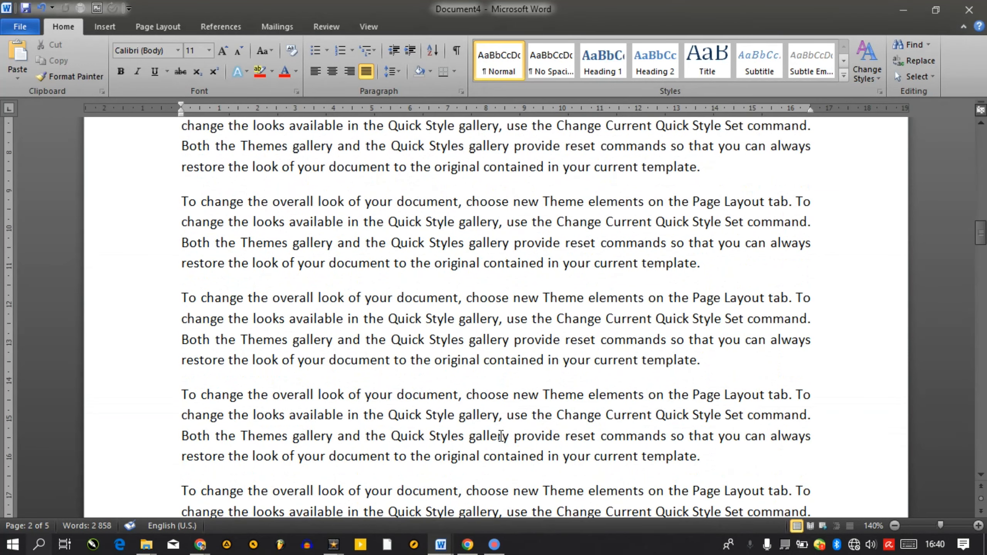
key("Down")
key("Down")
key("Down")
key("Down")
key("Down")
key("Down")
key("Down")
key("Down")
key("Down")
key("Down")
key("Down")
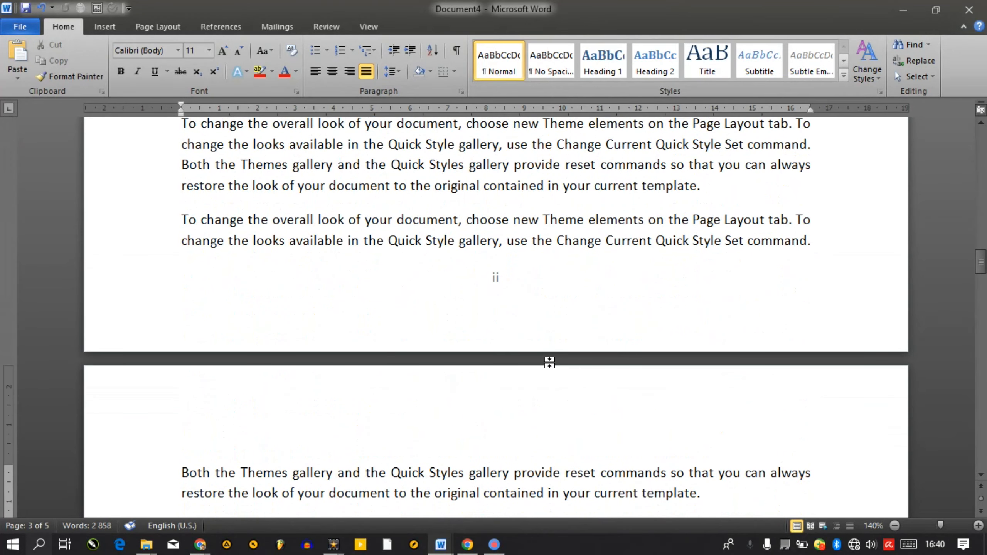
left_click(824, 242)
left_click(156, 27)
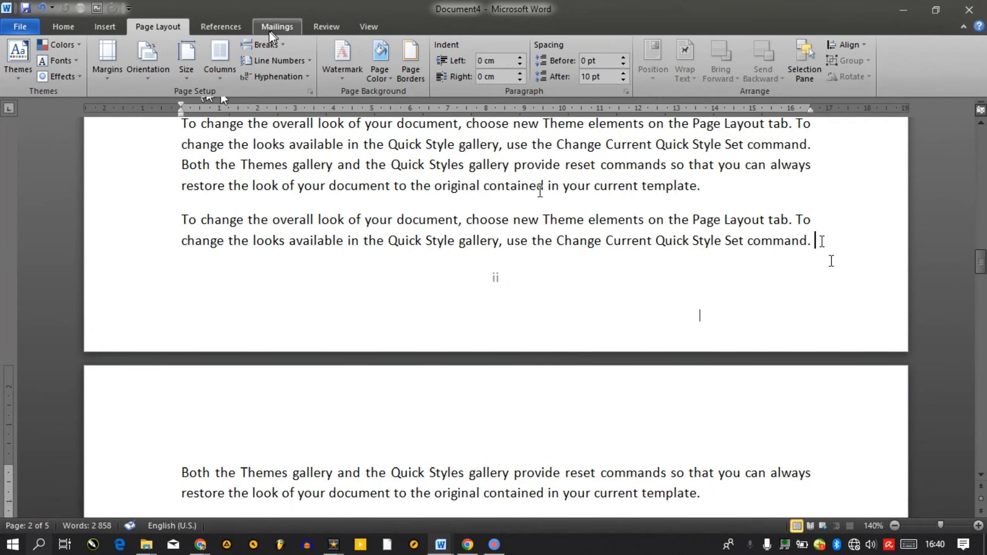
Insert a Next Page section break so 'Both the Themes gallery…' starts on a new page
left_click(268, 47)
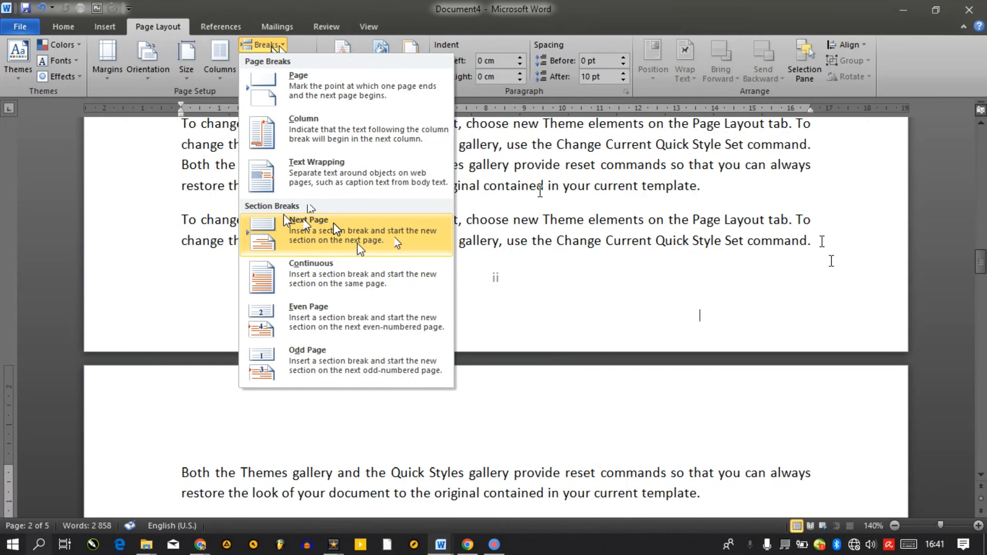
left_click(352, 234)
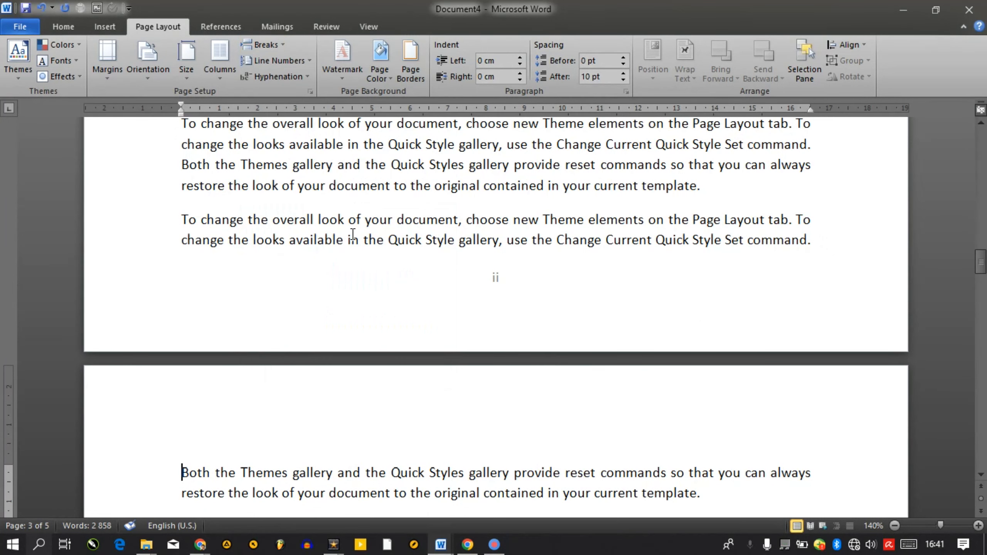
scroll(352, 233, "down", 20)
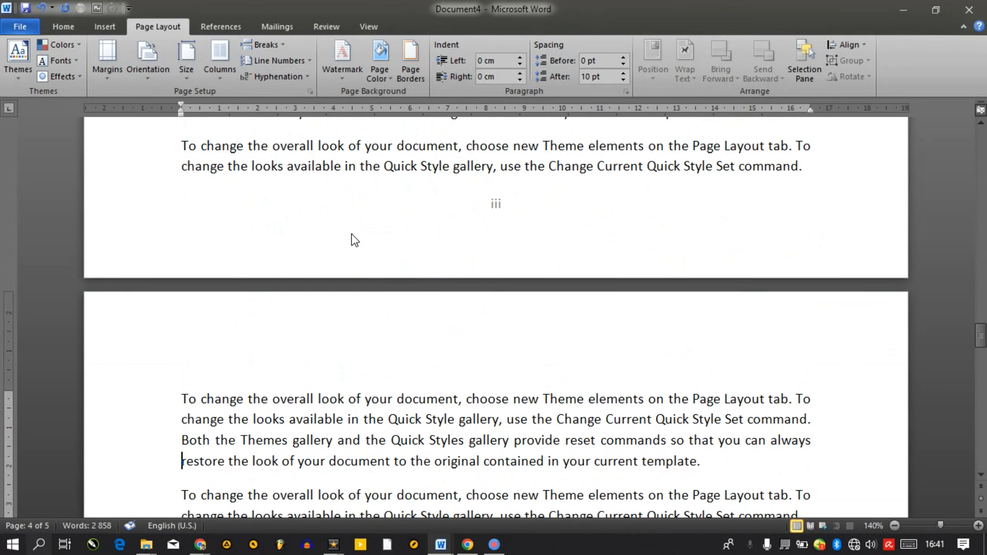
scroll(352, 233, "up", 10)
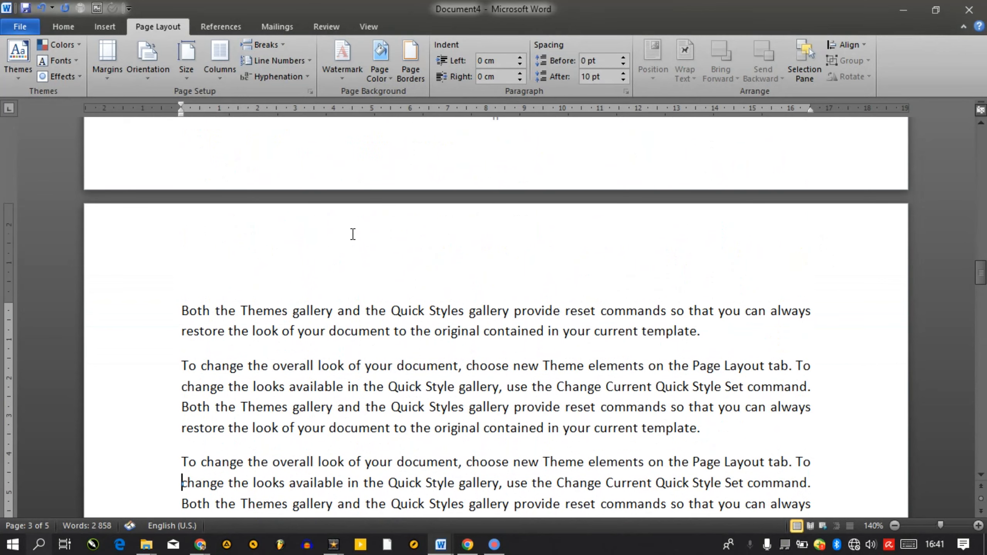
key("Up")
key("Up")
key("Up")
key("Up")
key("Up")
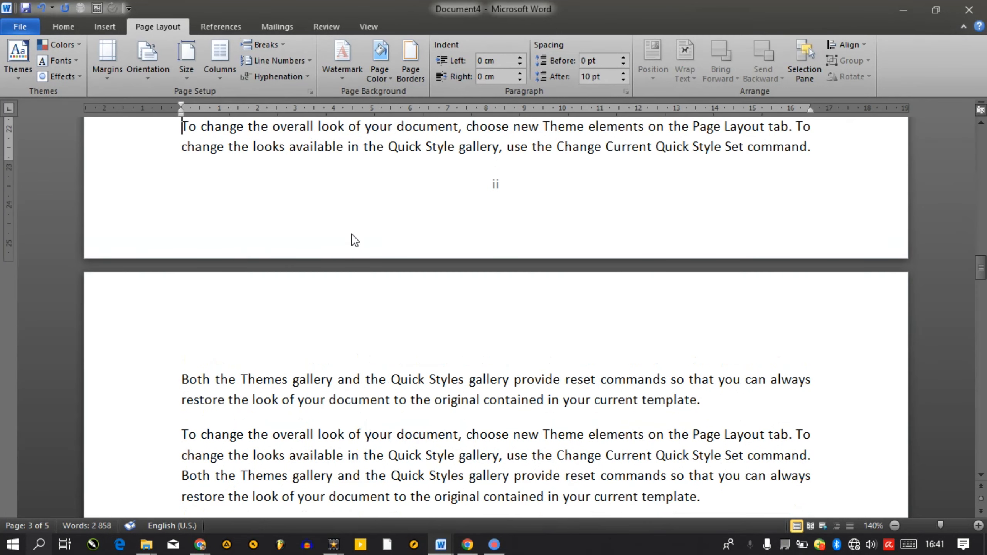
key("Down")
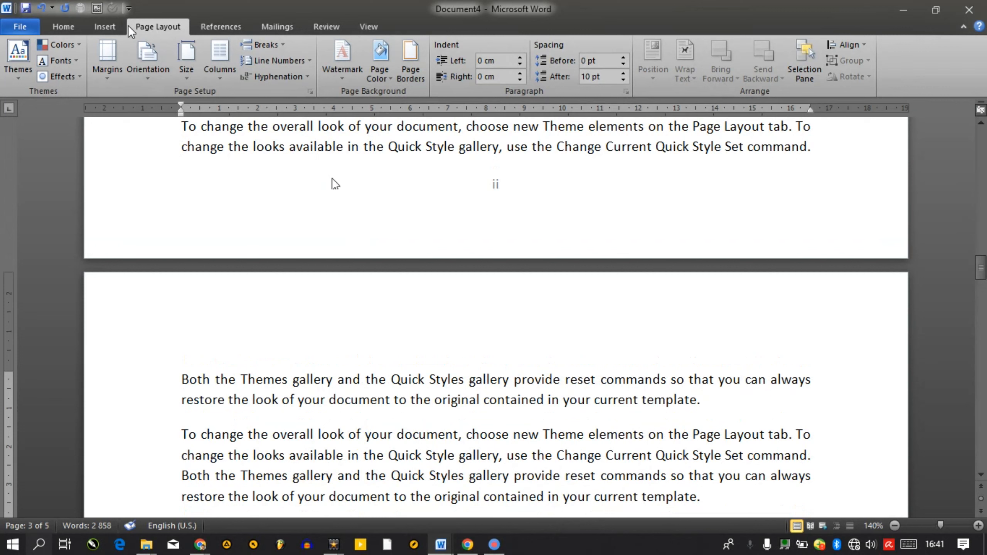
left_click(115, 27)
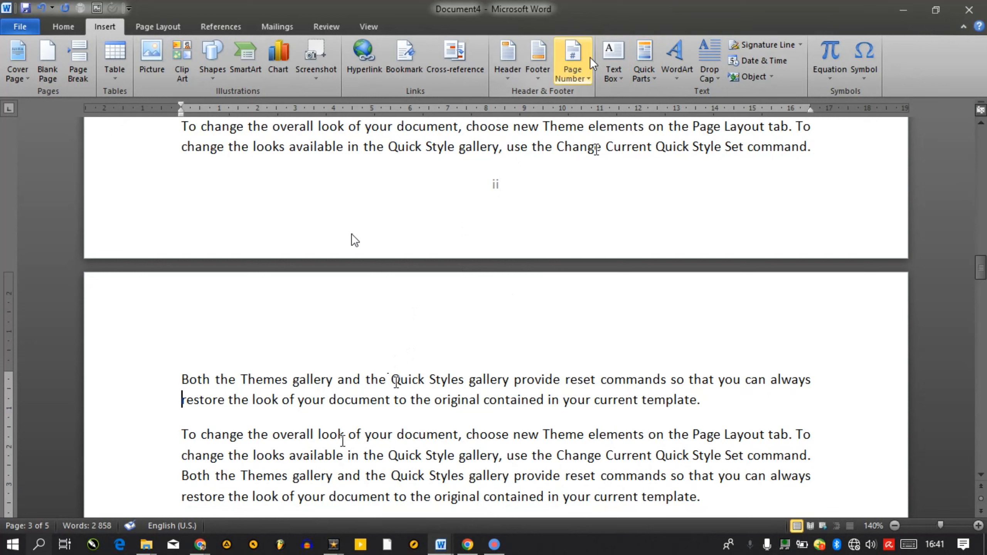
Format the new section's page numbers as 1, 2, 3, starting at 1
left_click(576, 65)
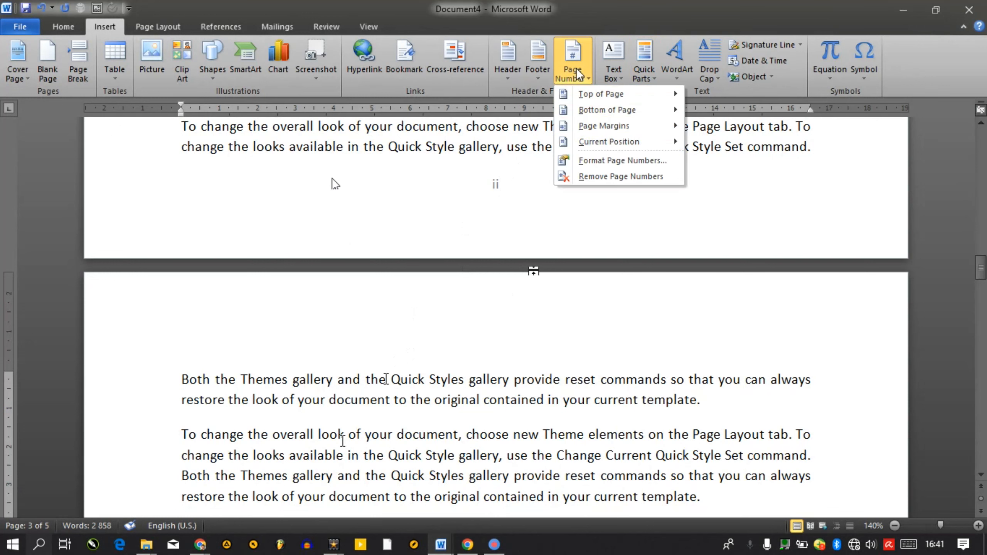
left_click(602, 166)
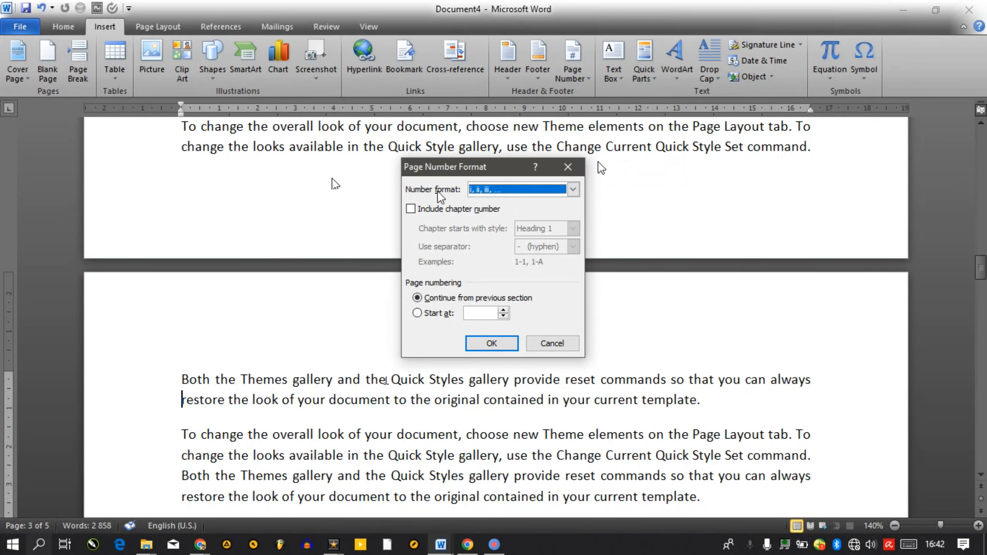
left_click(492, 190)
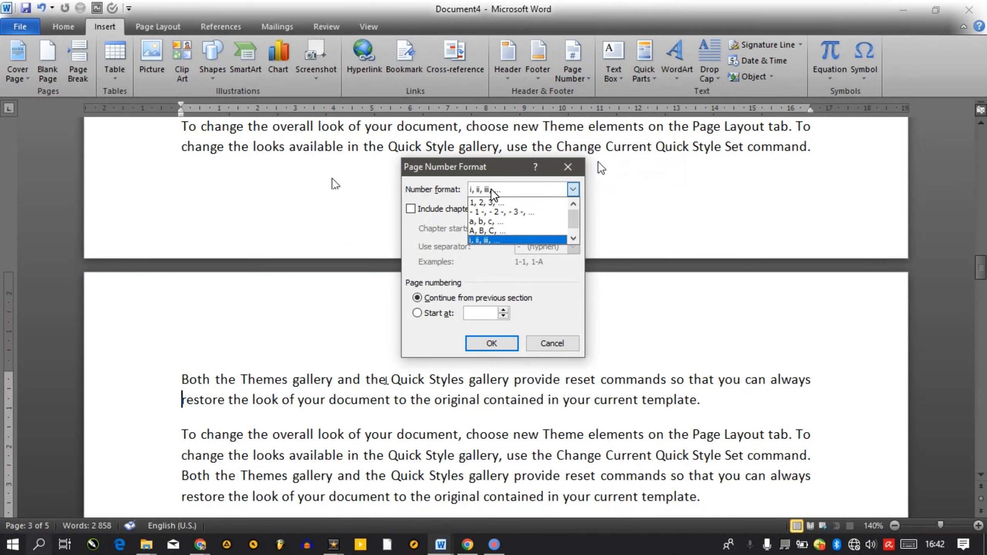
left_click(489, 203)
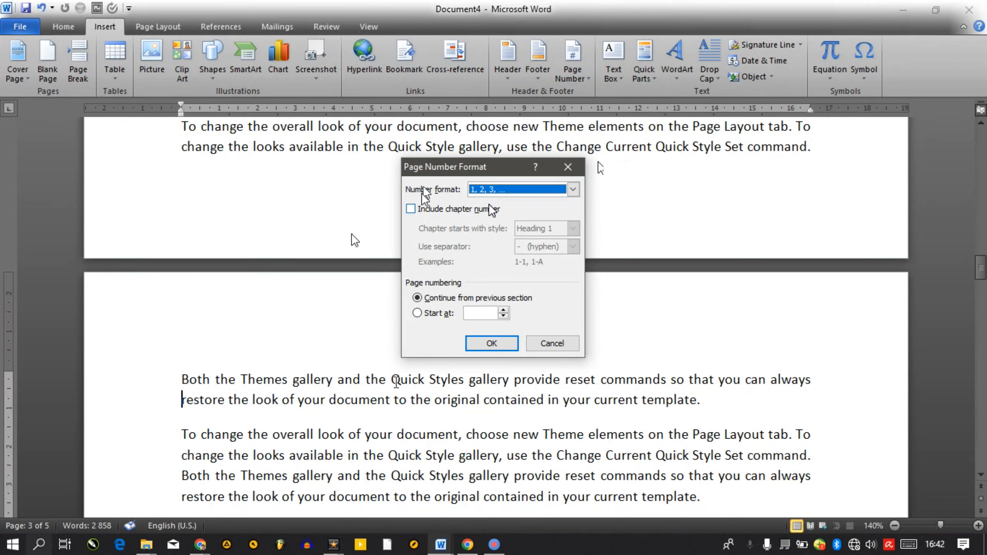
left_click(418, 313)
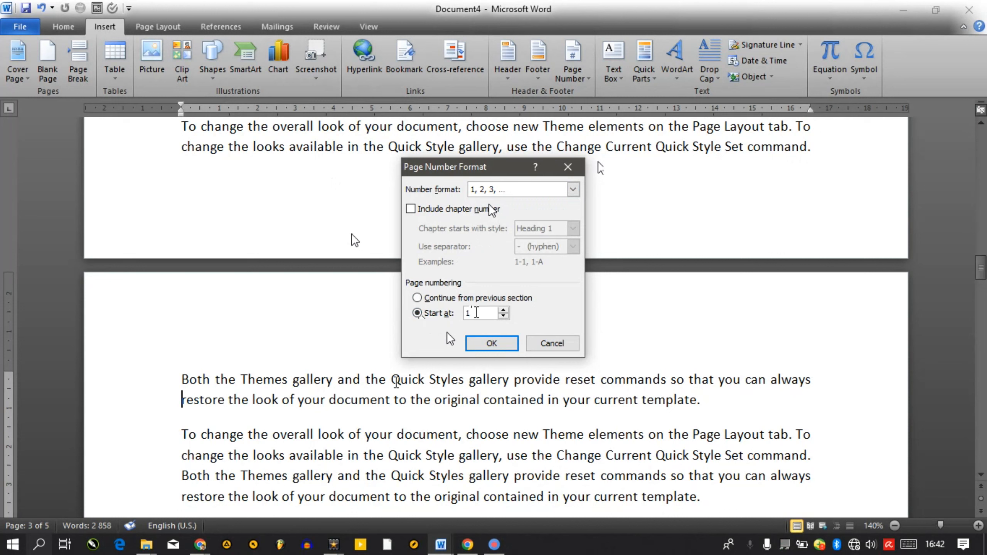
left_click(495, 344)
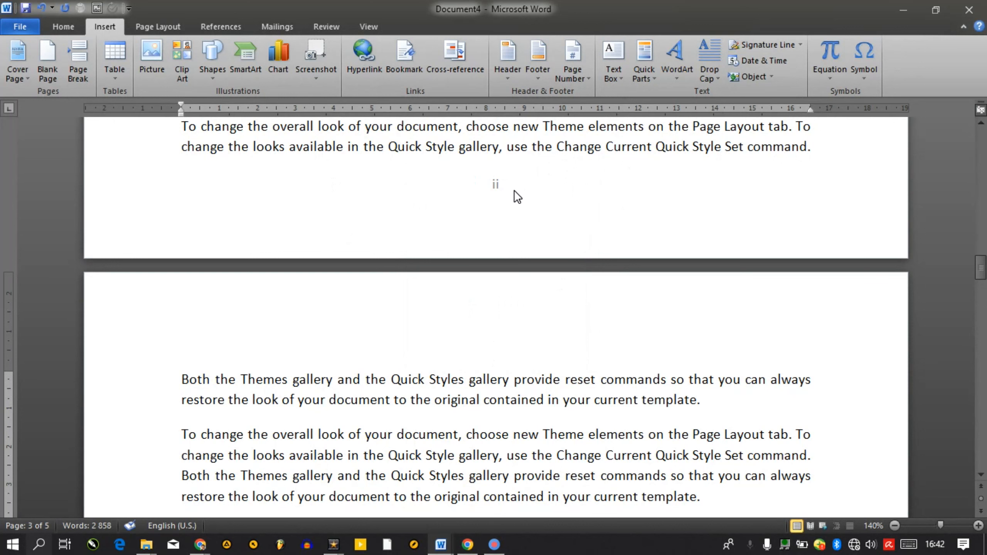
Move down with the arrow keys to confirm the page after the section break is numbered 1
key("Down")
key("Down")
key("Down")
key("Down")
key("Down")
key("Down")
key("Down")
key("Down")
key("Down")
key("Down")
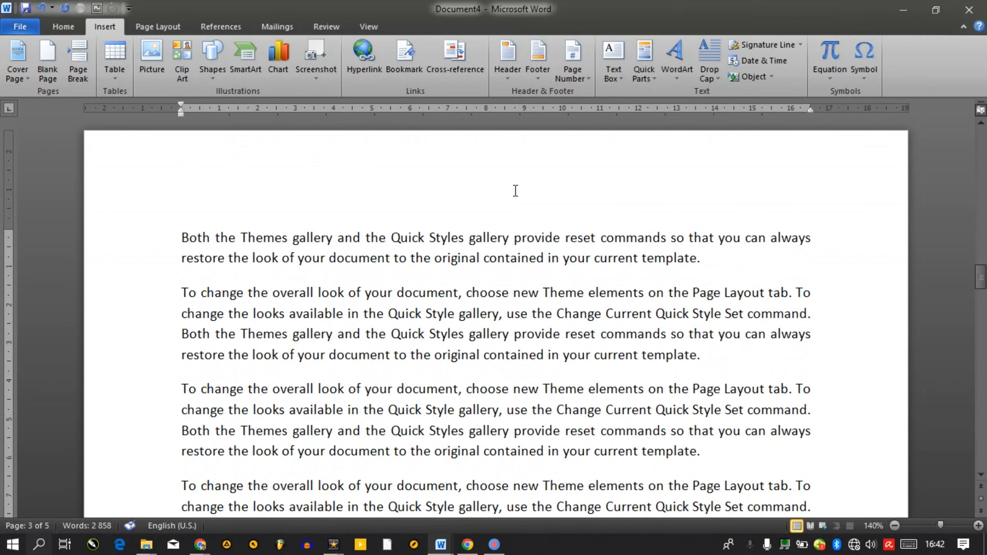
key("Down")
key("Down")
key("Down")
key("Down")
key("Down")
key("Down")
key("Down")
key("Down")
key("Down")
key("Down")
key("Down")
key("Down")
key("Down")
key("Down")
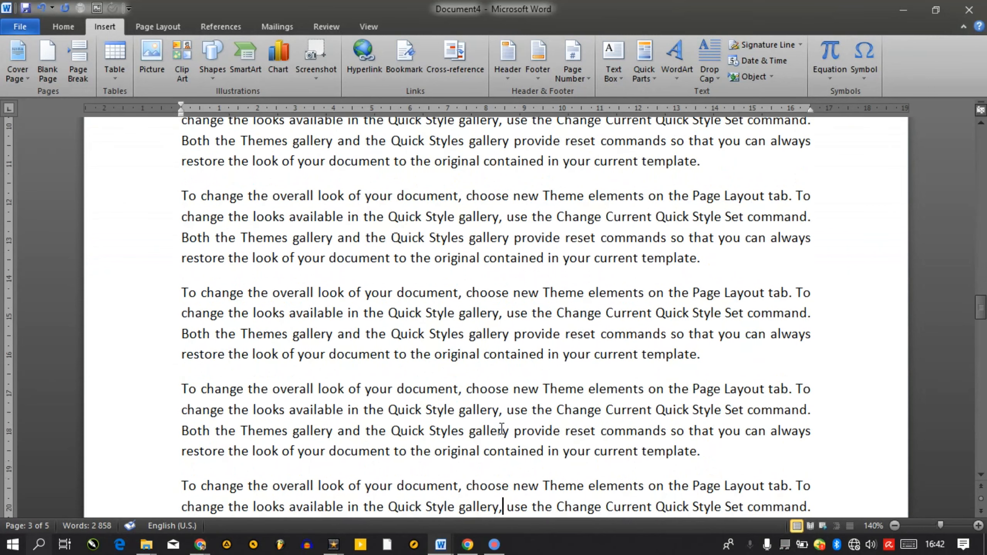
key("Down")
key("Down")
key("Down")
key("Down")
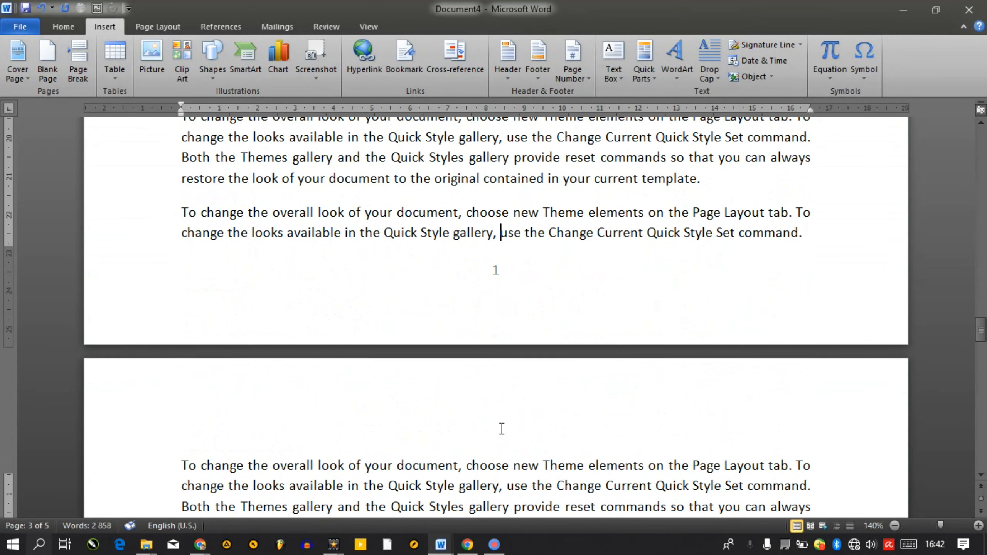
key("Up")
key("Down")
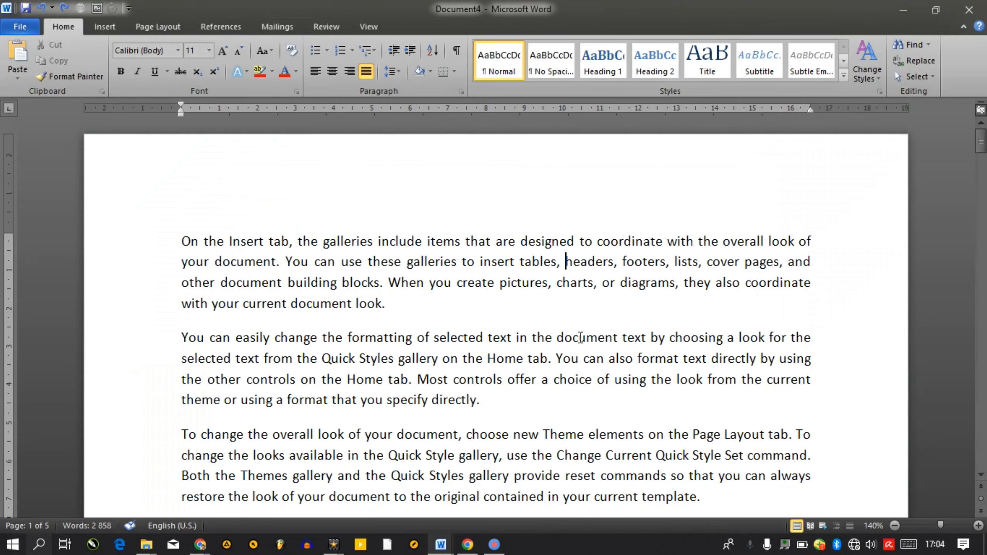
Place the insertion point after page 1's first paragraph and show the Insert commands
left_click_drag(599, 337, 596, 342)
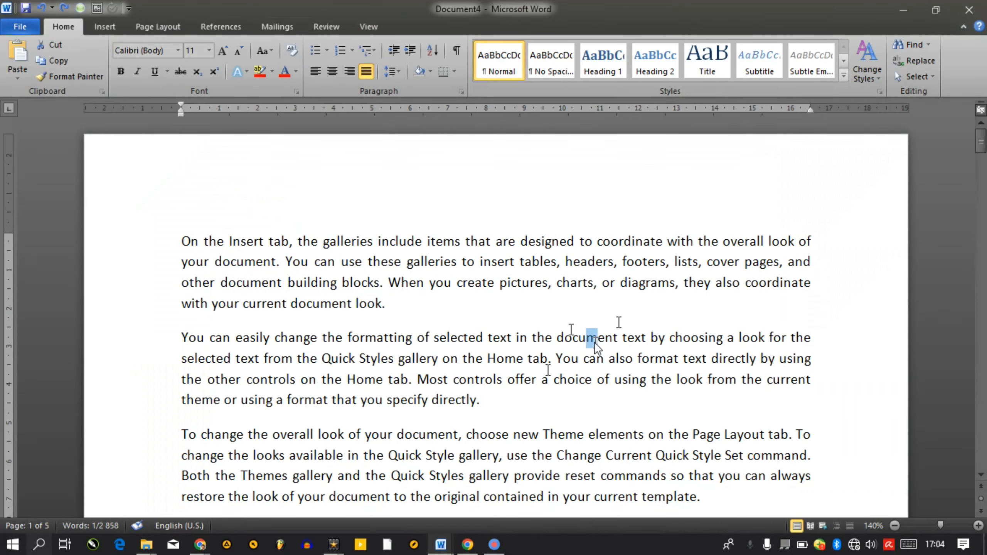
left_click(510, 324)
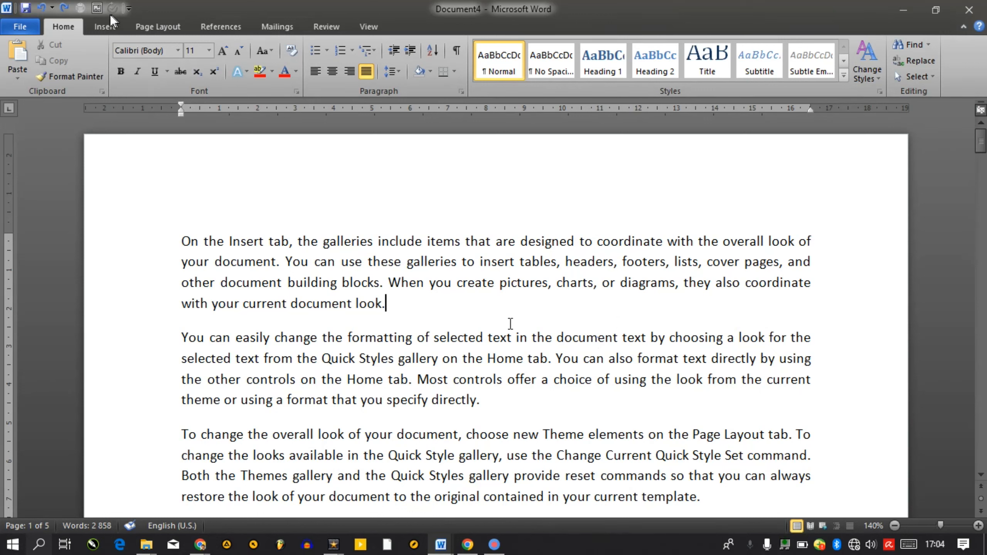
left_click(110, 27)
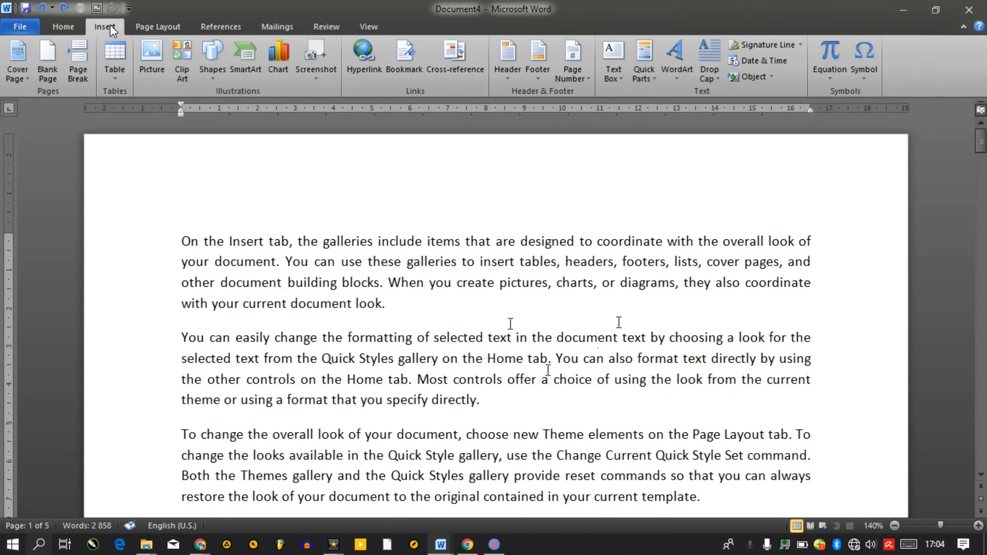
Add a built-in header with 'April Documents' in the date field, centred and coloured white
left_click(519, 78)
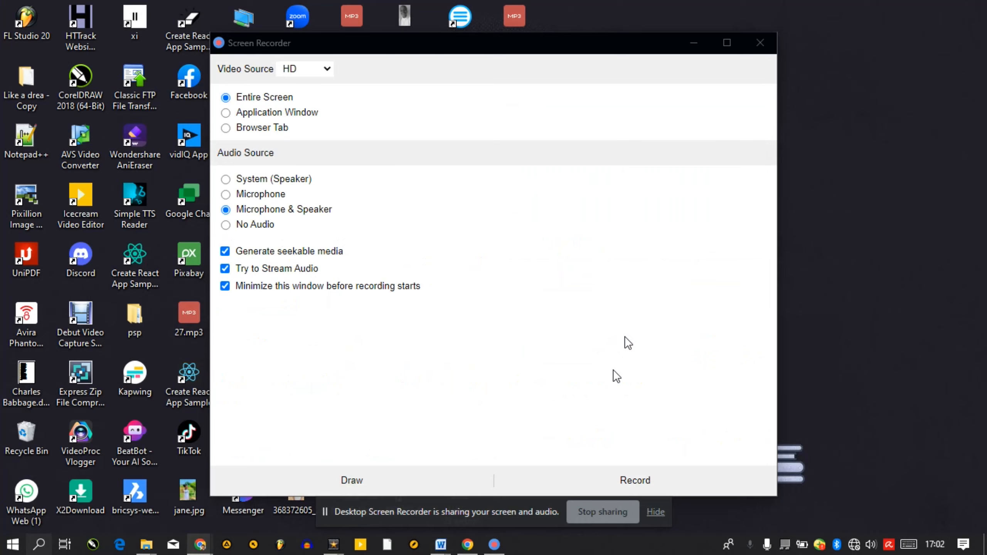
left_click(360, 201)
type("Apri")
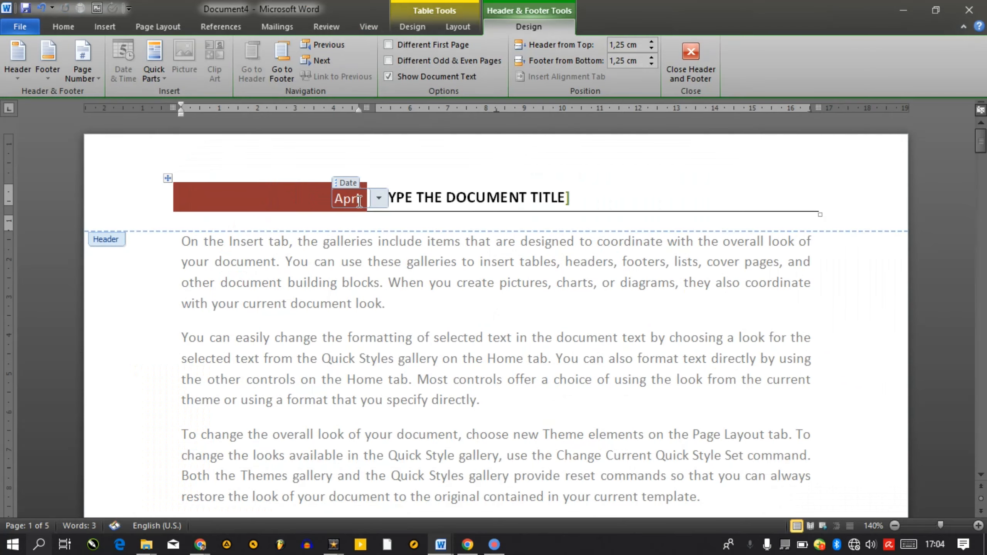
type("l Docum")
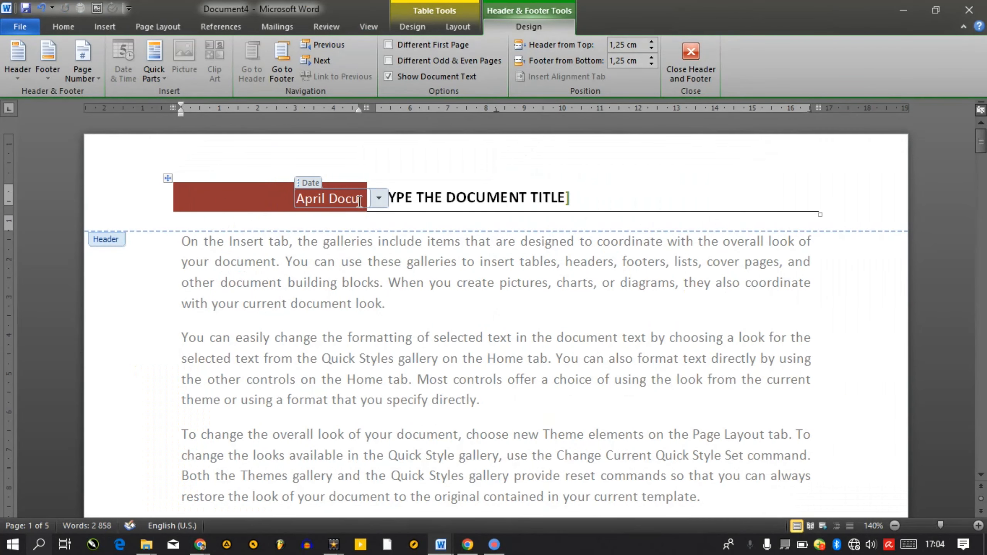
type("ents")
key("ctrl+a")
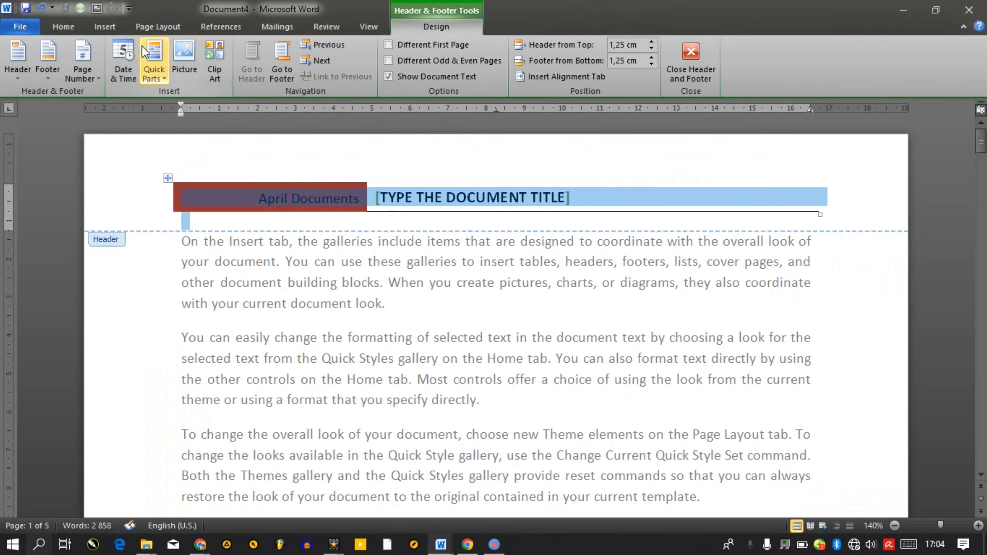
left_click(50, 28)
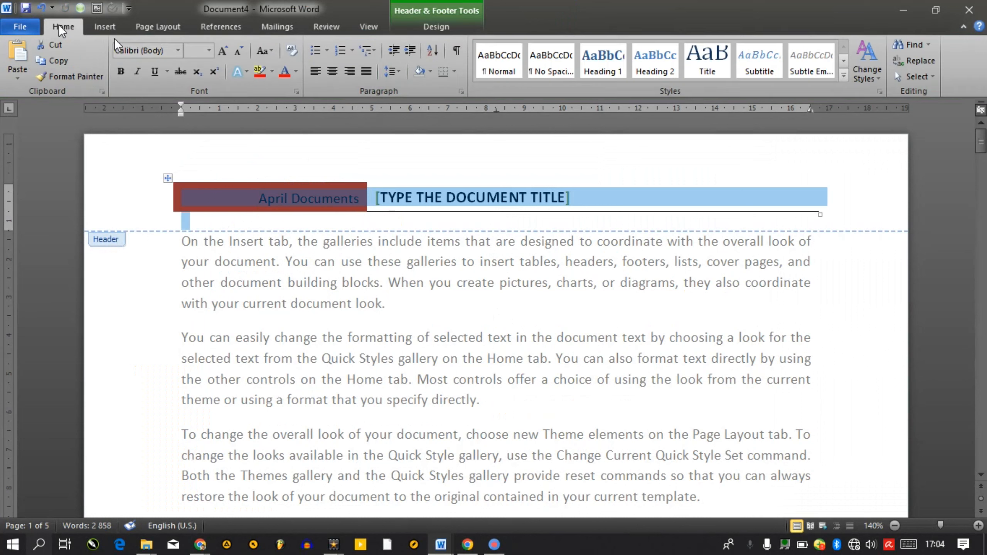
left_click(334, 75)
key("shift+End")
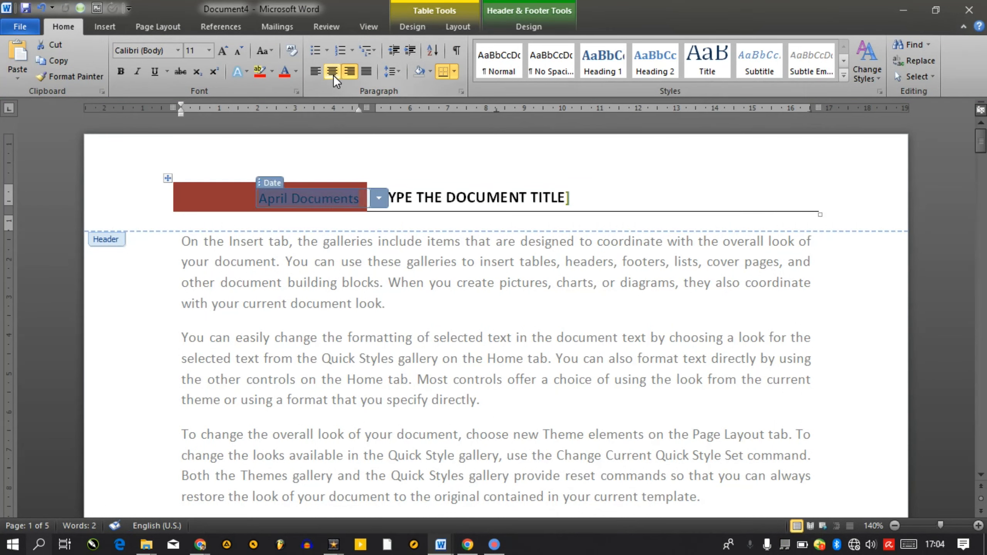
left_click(296, 72)
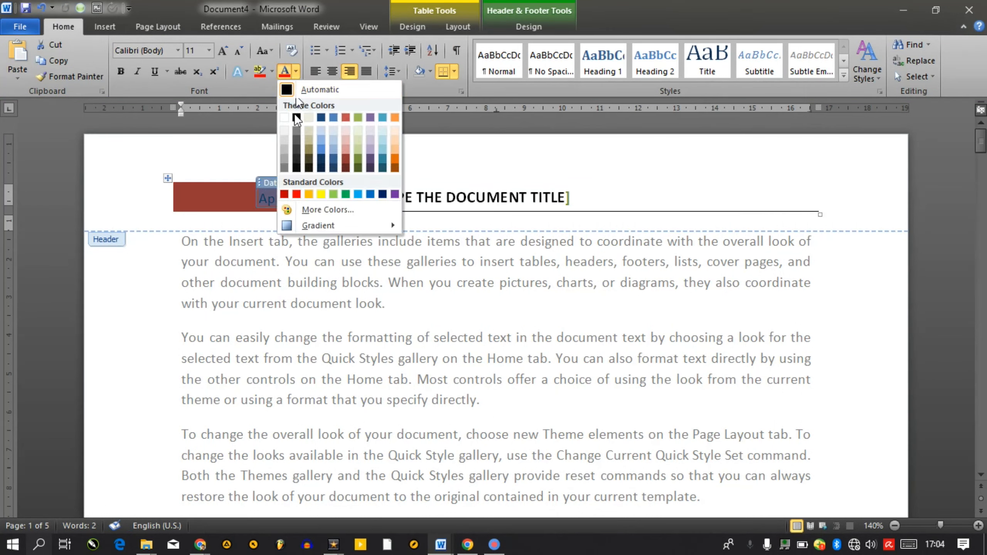
left_click(285, 118)
Set the header title to 'TOM AND TOM COMPUTER TRAINING INSTITUTE' in capitals, enlarge it, and close the header
left_click(480, 196)
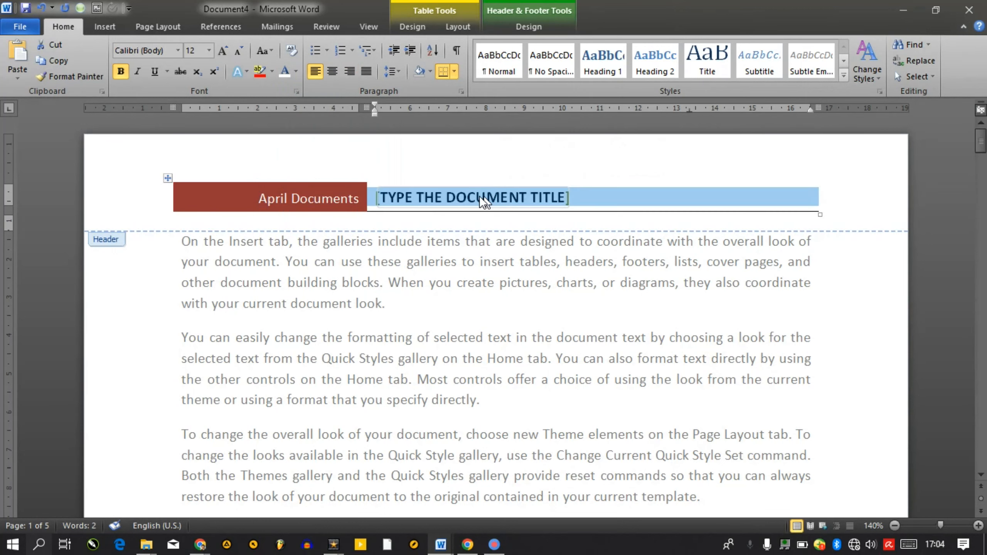
left_click(459, 190)
type("Tom")
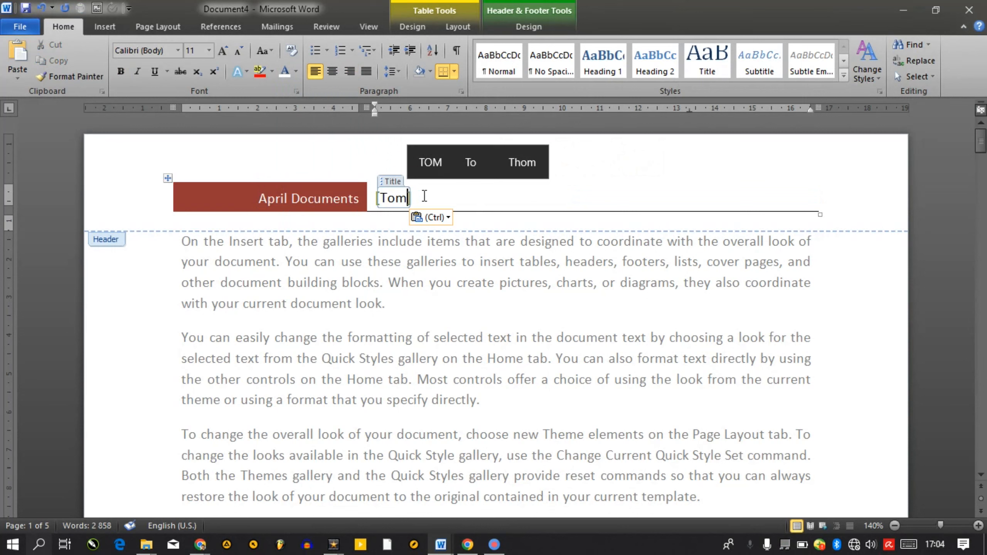
type(" and to")
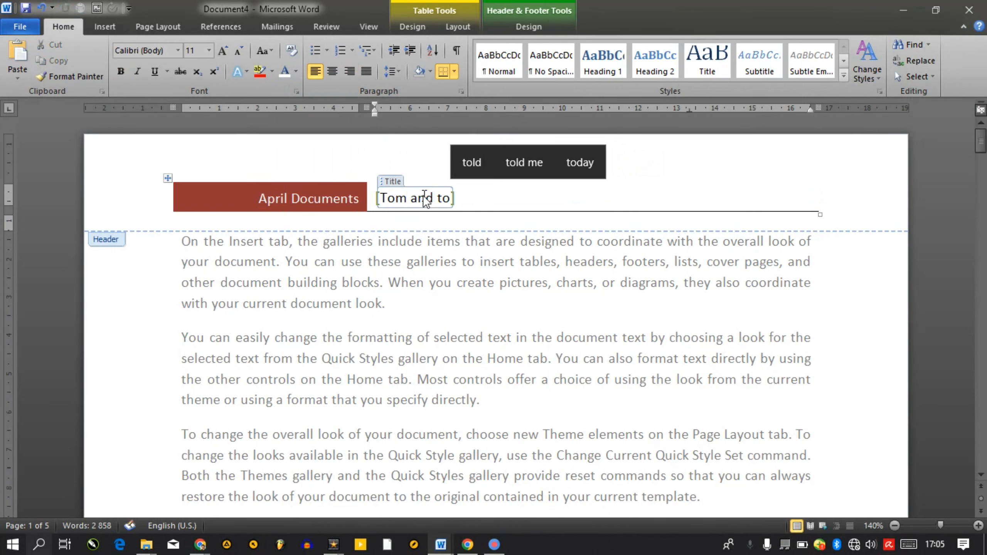
type("m comp")
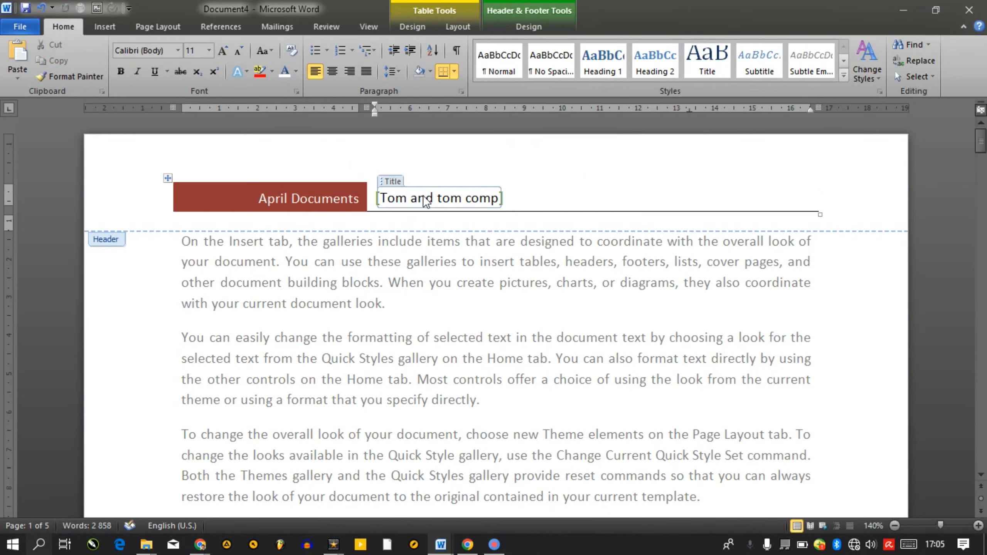
type("uter training i")
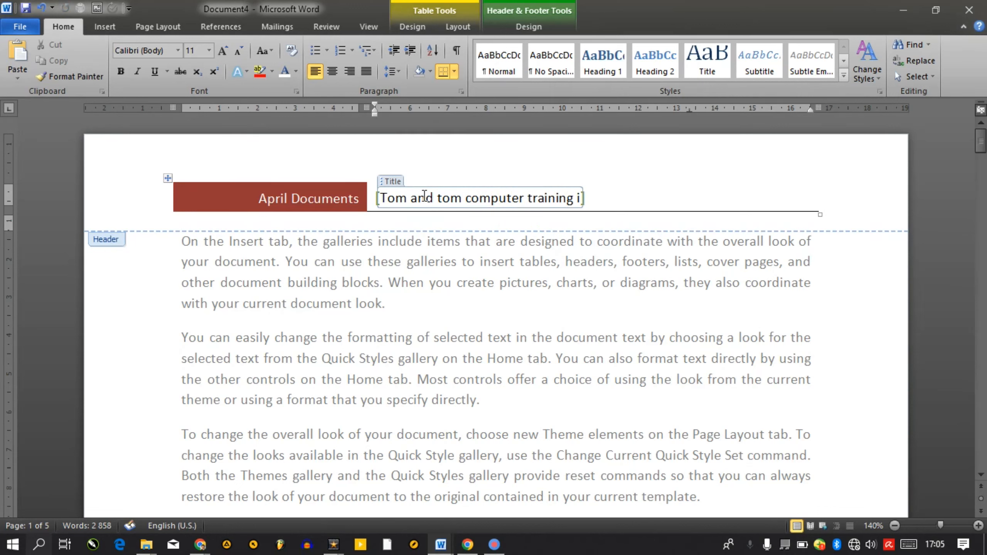
type("nstitute")
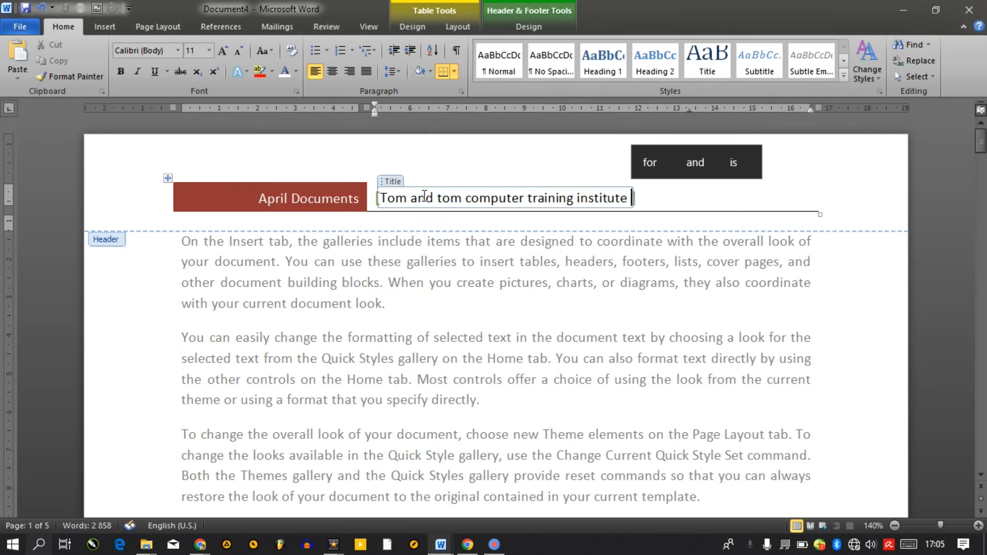
key("ctrl+shift+Left")
key("ctrl+shift+Left")
key("ctrl+shift+Left")
key("ctrl+shift+Left")
key("ctrl+shift+Left")
key("ctrl+shift+Left")
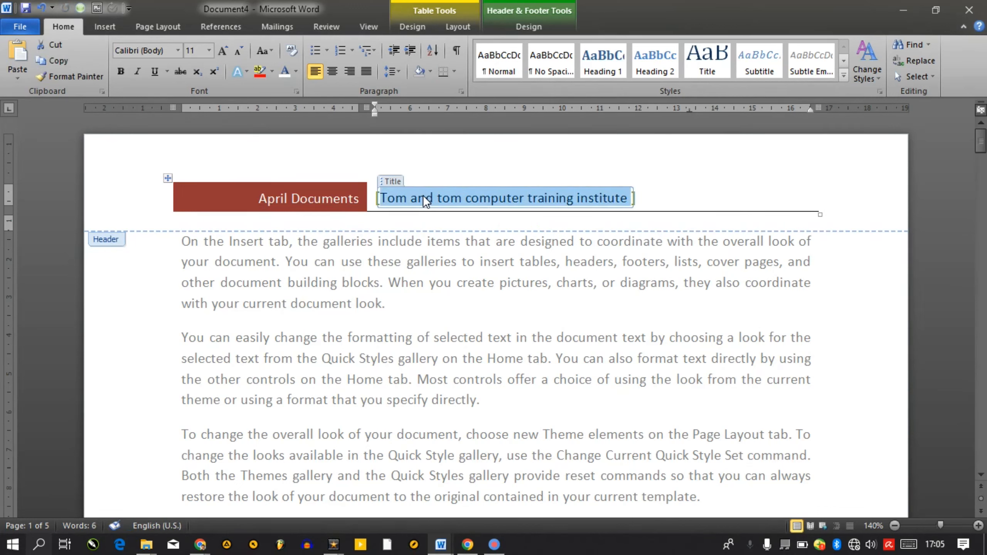
key("shift+F3")
key("ctrl+a")
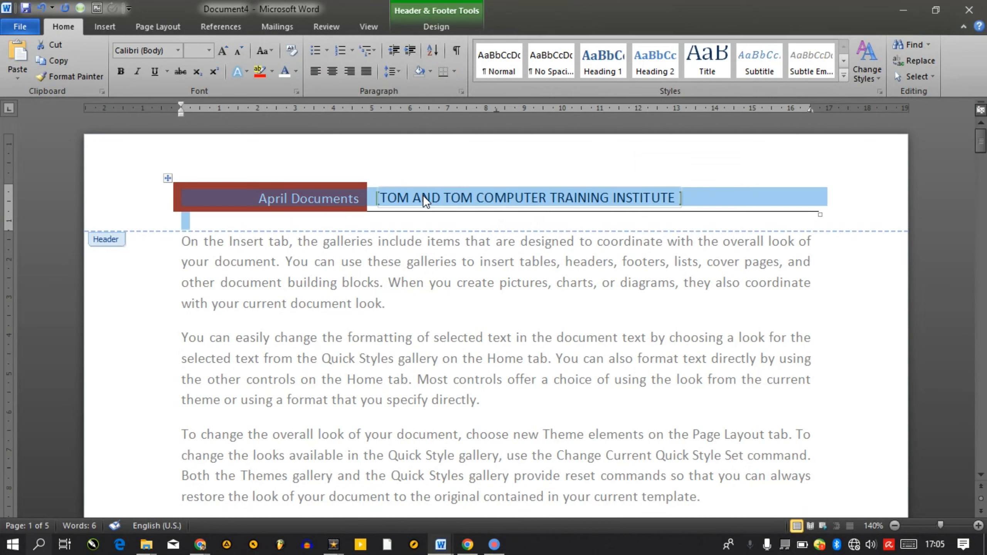
key("ctrl+shift+period")
key("ctrl+shift+period")
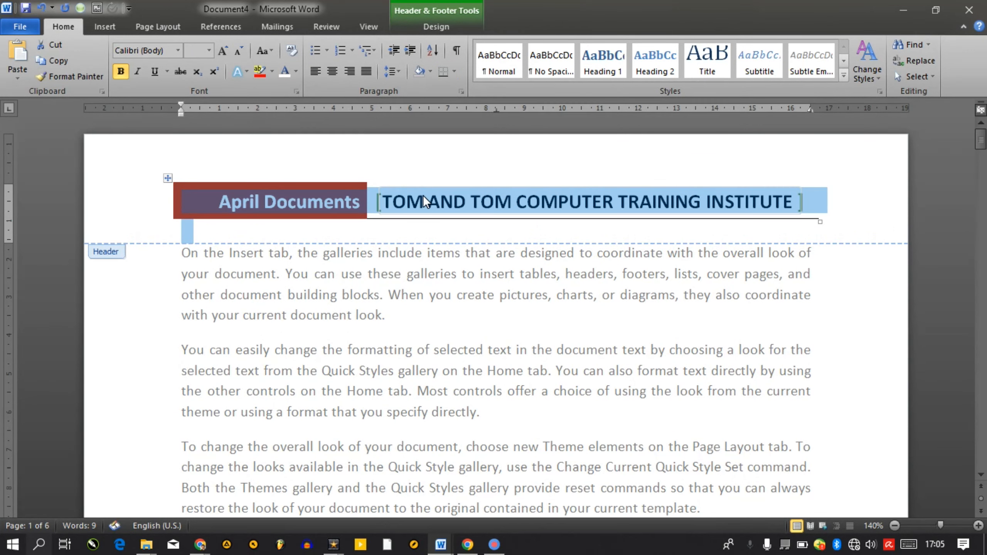
double_click(484, 338)
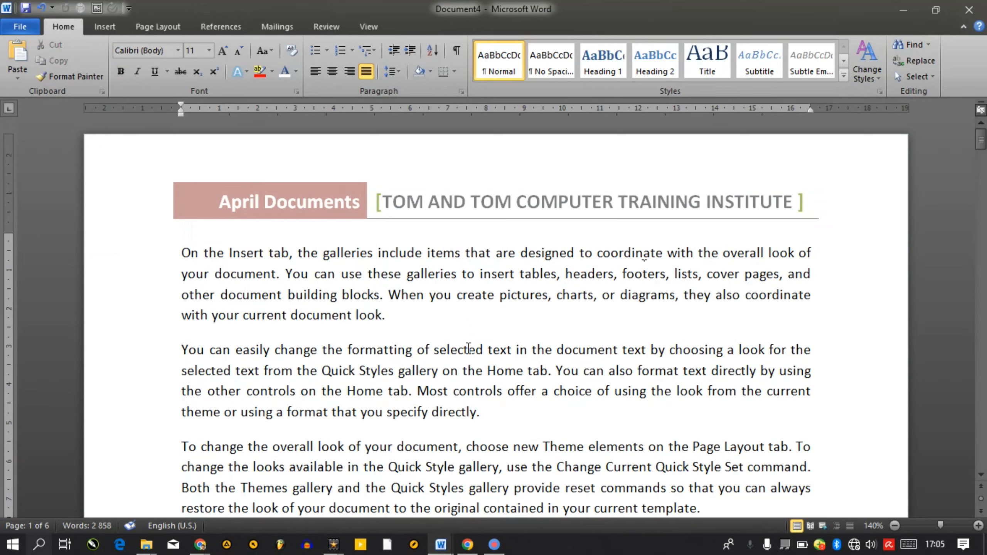
left_click_drag(981, 145, 981, 196)
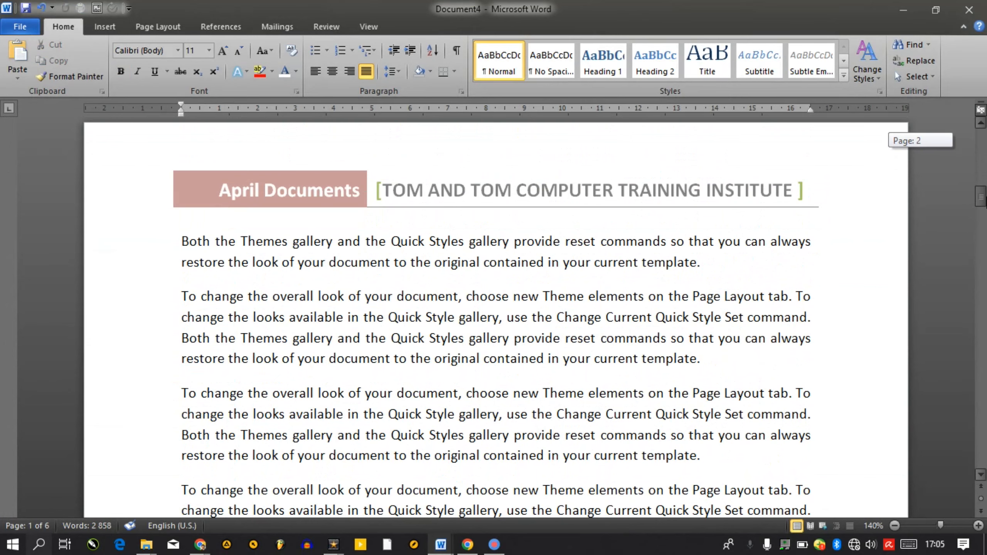
left_click_drag(981, 196, 982, 224)
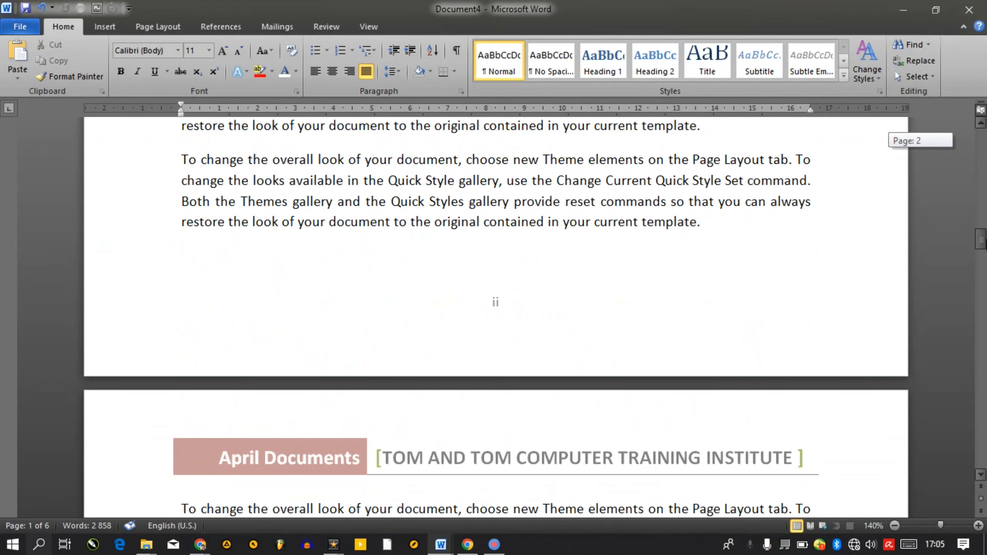
scroll(275, 505, "up", 15, "ctrl")
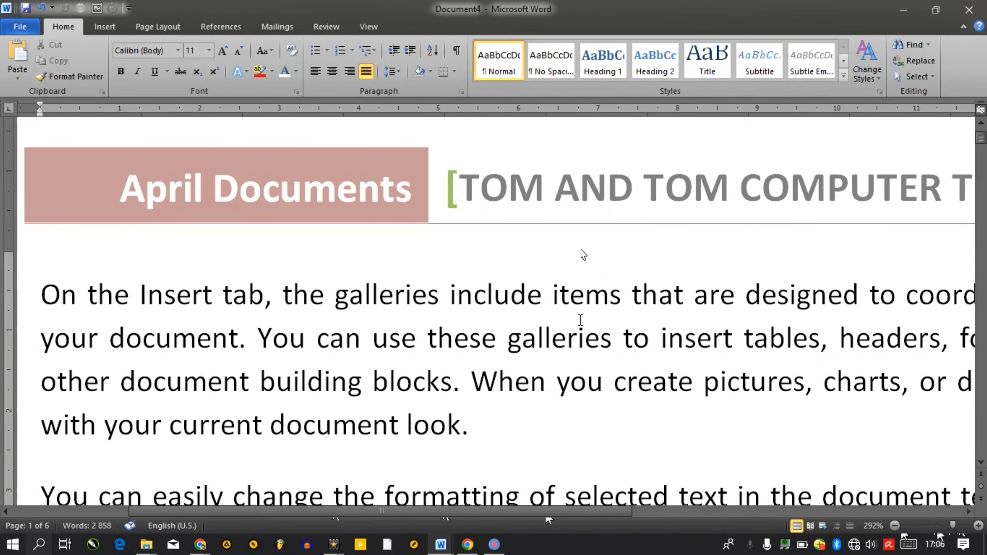
key("ctrl+p")
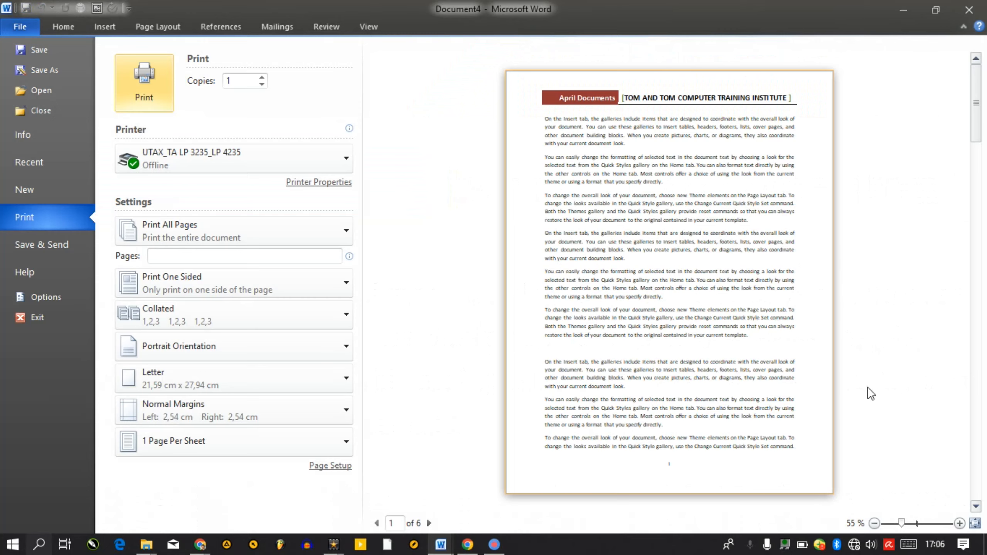
left_click_drag(898, 531, 943, 522)
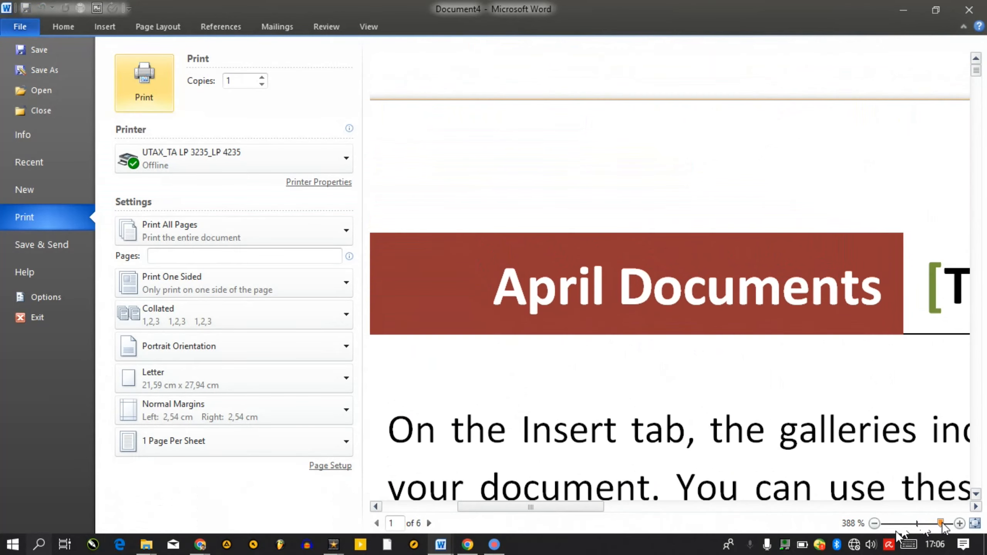
key("Escape")
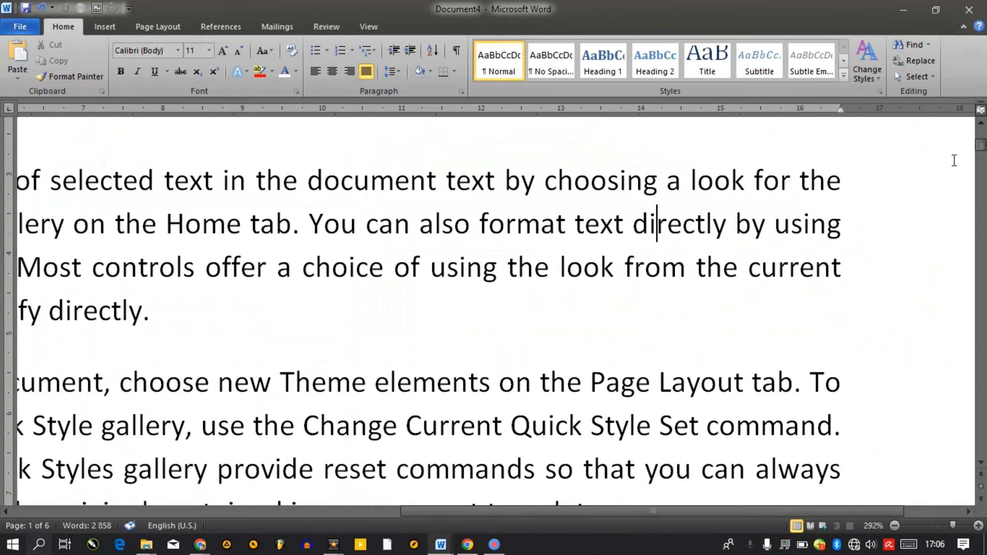
left_click_drag(984, 146, 983, 134)
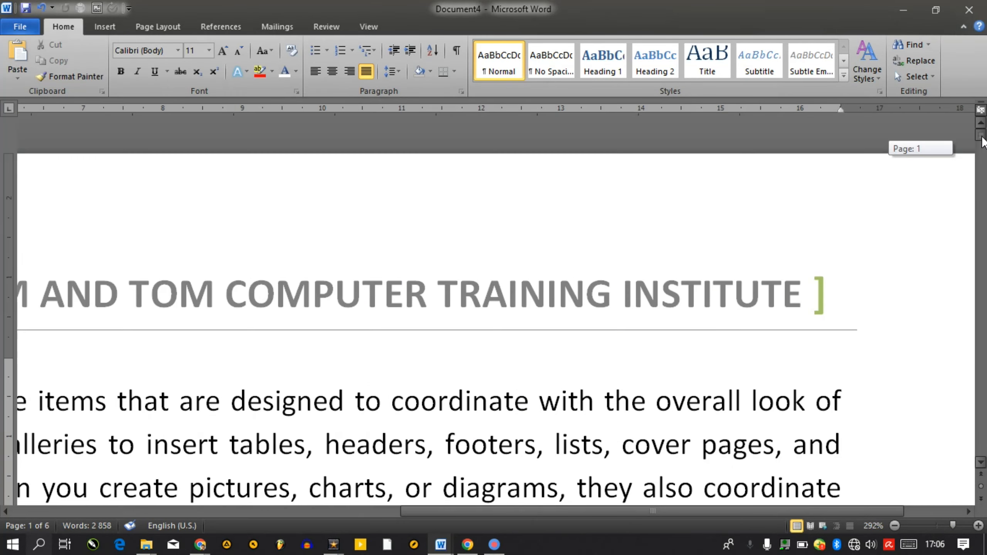
Zoom to 100%, go to the document end and type T on the empty last line
left_click_drag(955, 527, 937, 527)
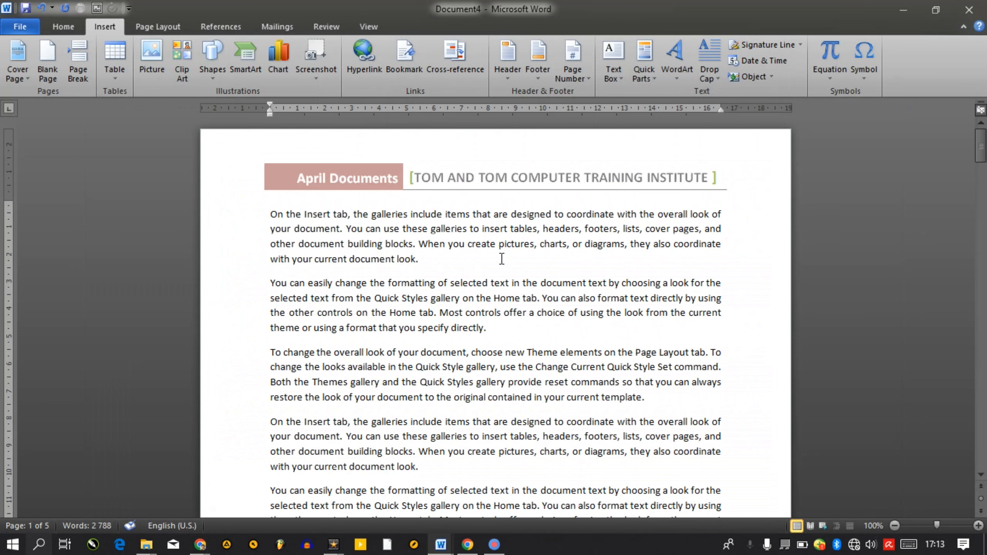
key("ctrl+End")
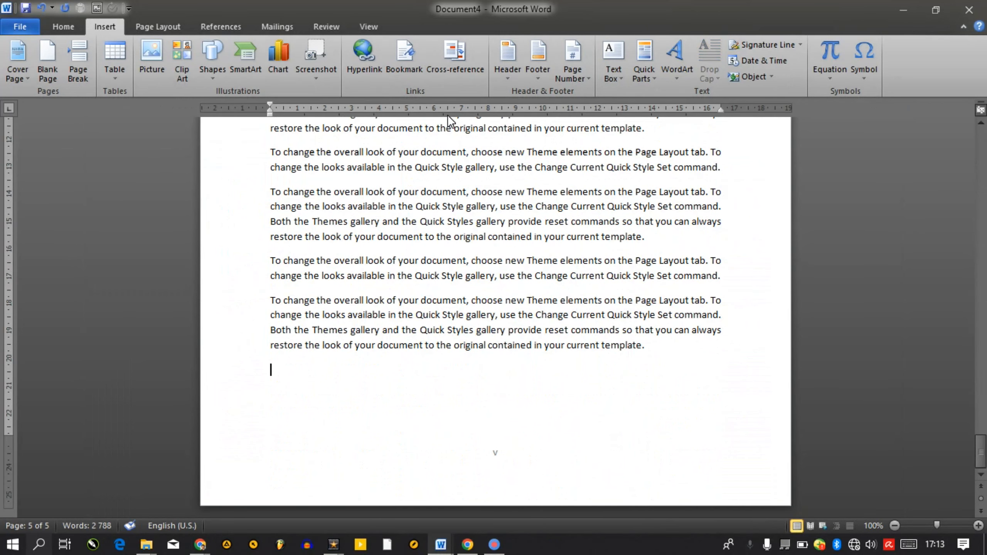
type("Tom's Last Page")
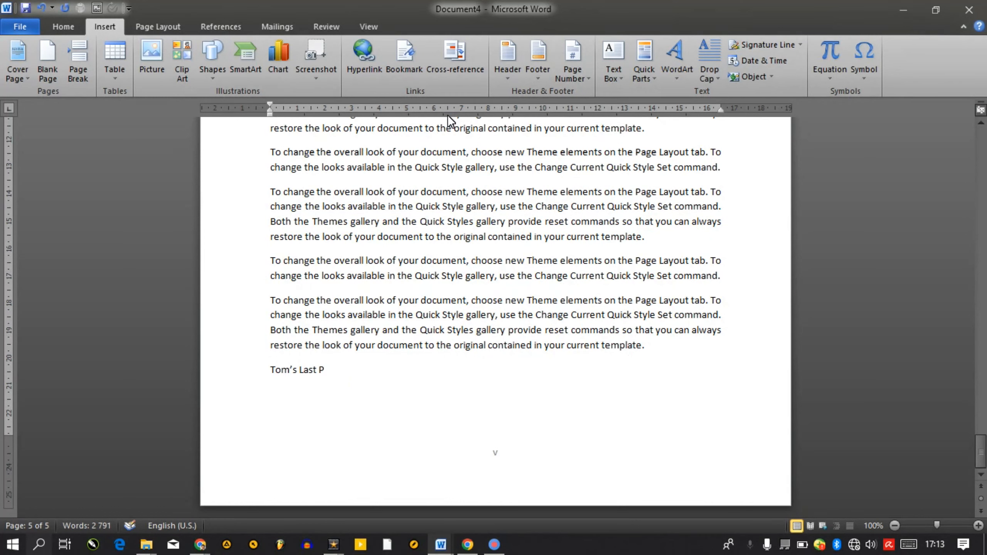
Type the heading 'Tom's Last Page' and enlarge its font
key("ctrl+shift+Left")
key("ctrl+shift+Left")
key("ctrl+shift+Left")
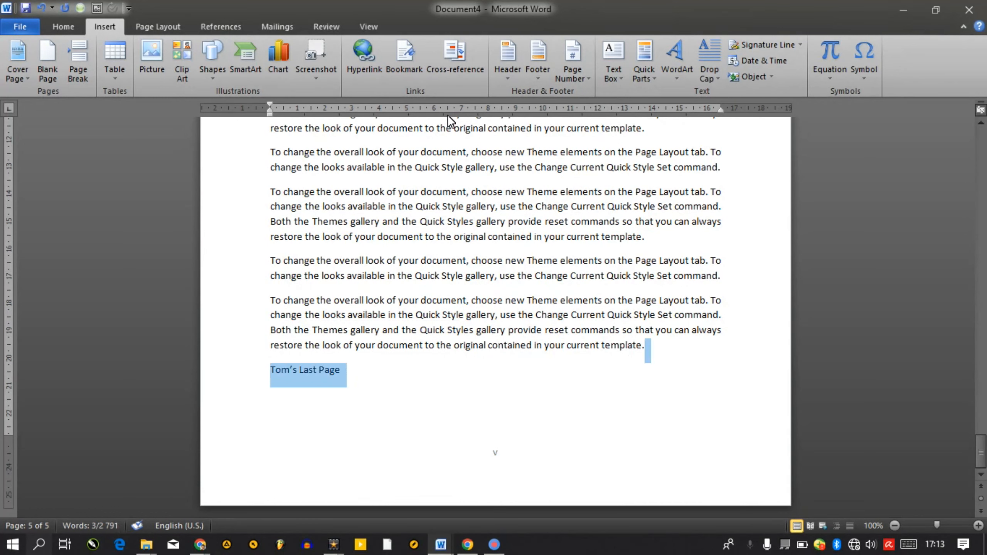
key("ctrl+shift+period")
key("ctrl+shift+period")
key("ctrl+shift+period")
key("ctrl+shift+period")
key("End")
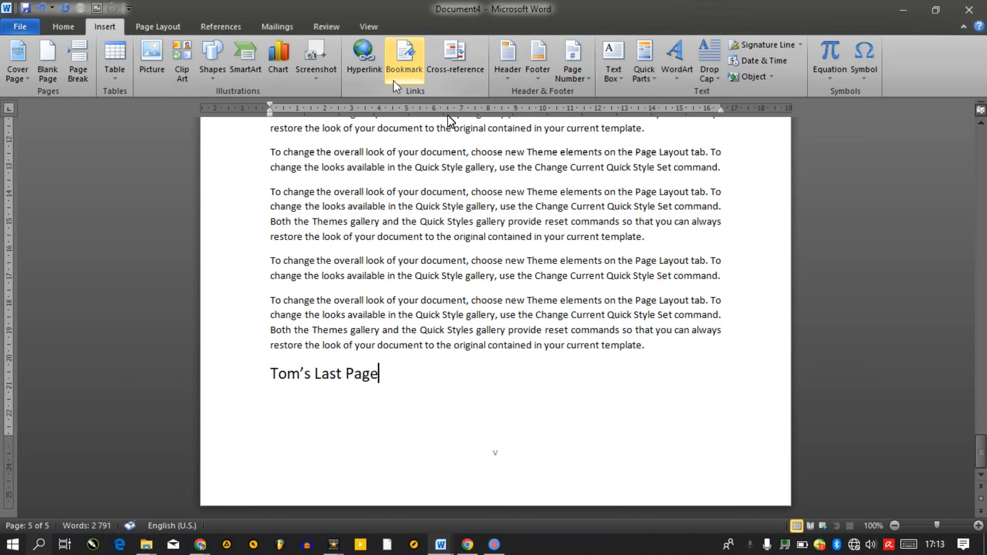
Bookmark the heading with the name 'Tomslastpage'
left_click(407, 77)
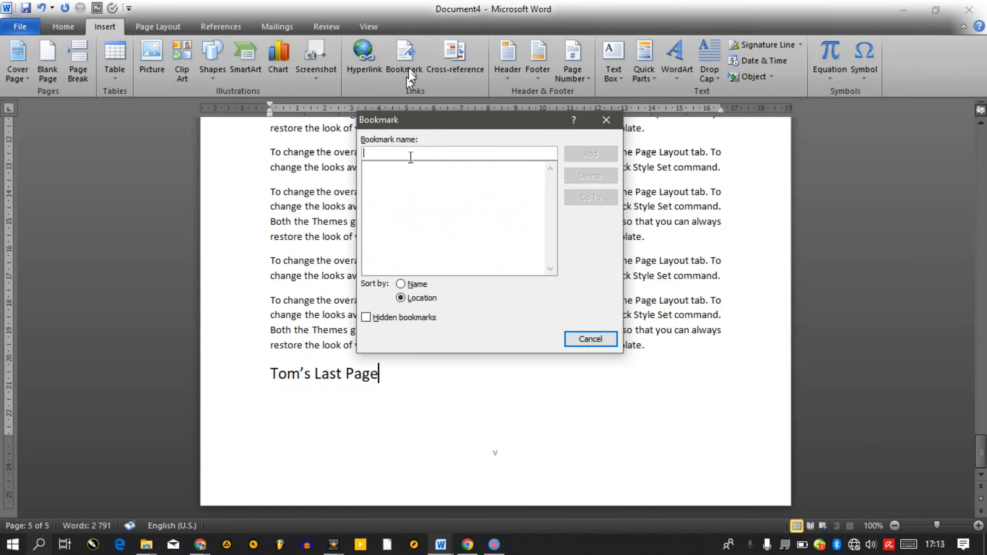
type("Tov")
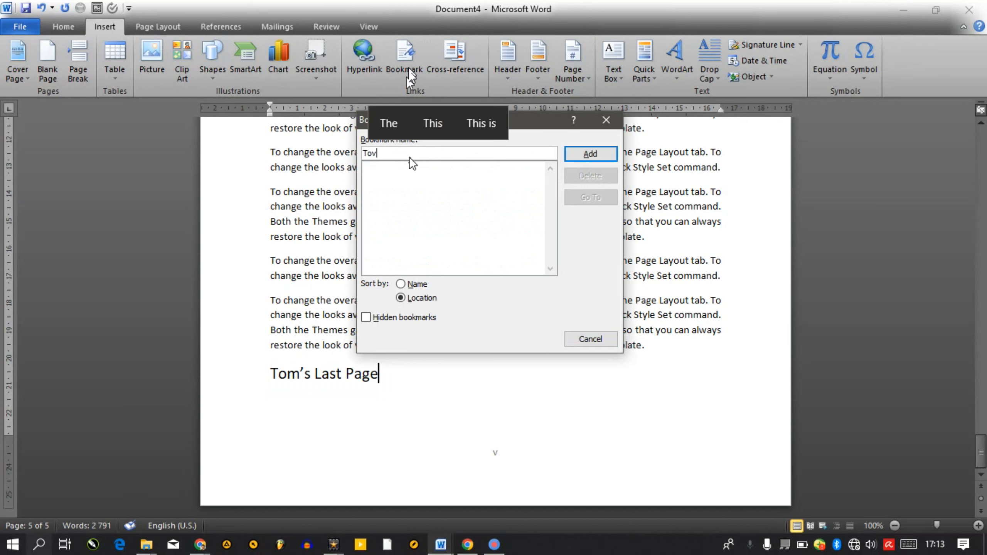
key("BackSpace")
type("ms ")
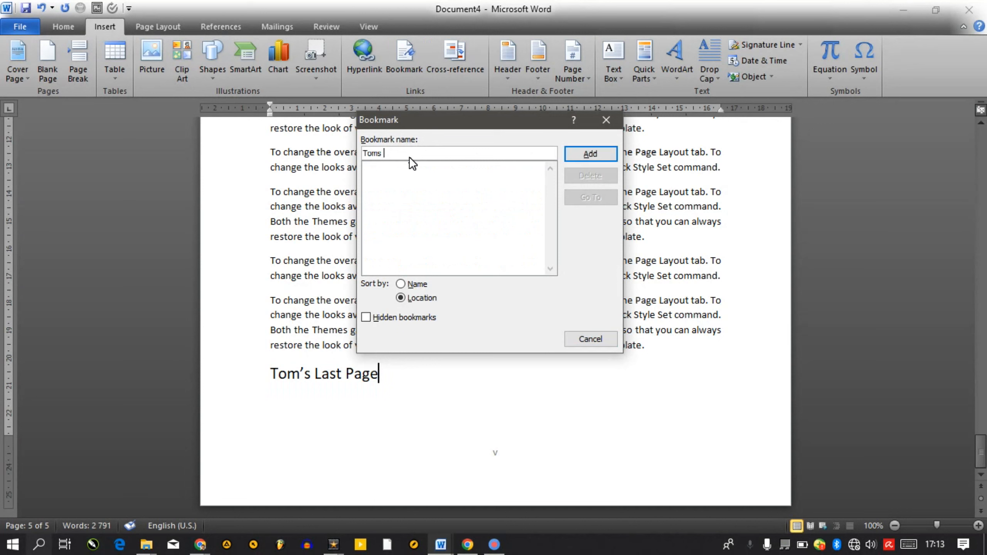
type("last page")
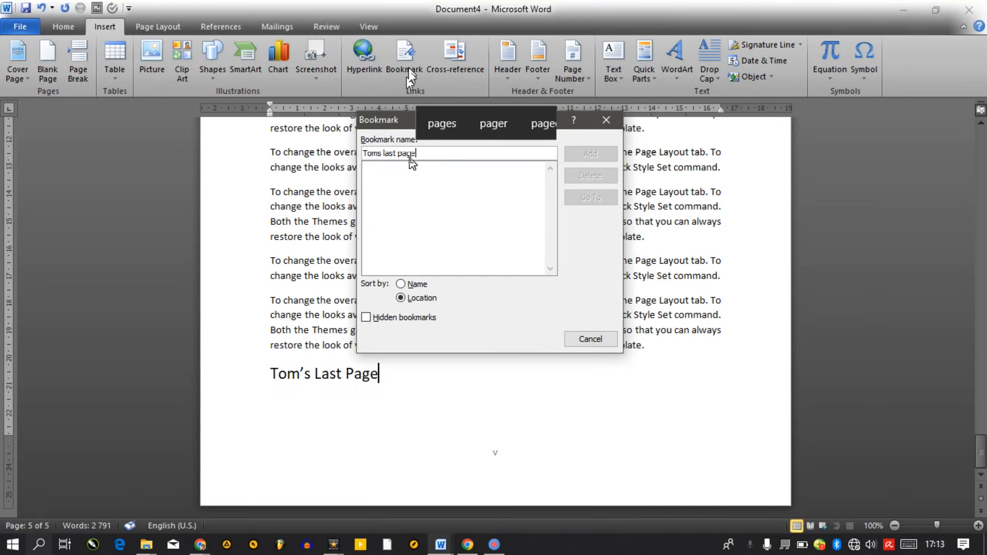
key("ctrl+Left")
key("BackSpace")
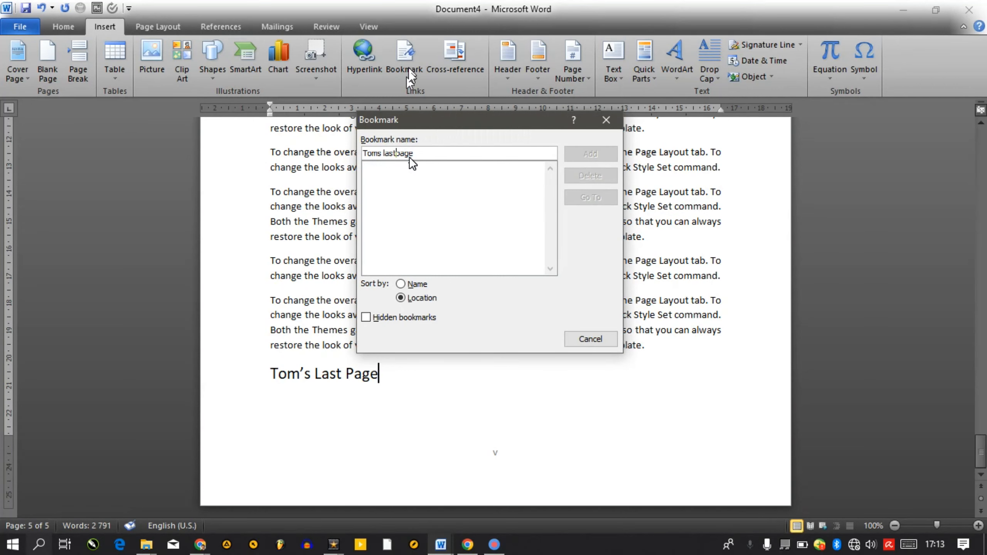
key("ctrl+Left")
key("BackSpace")
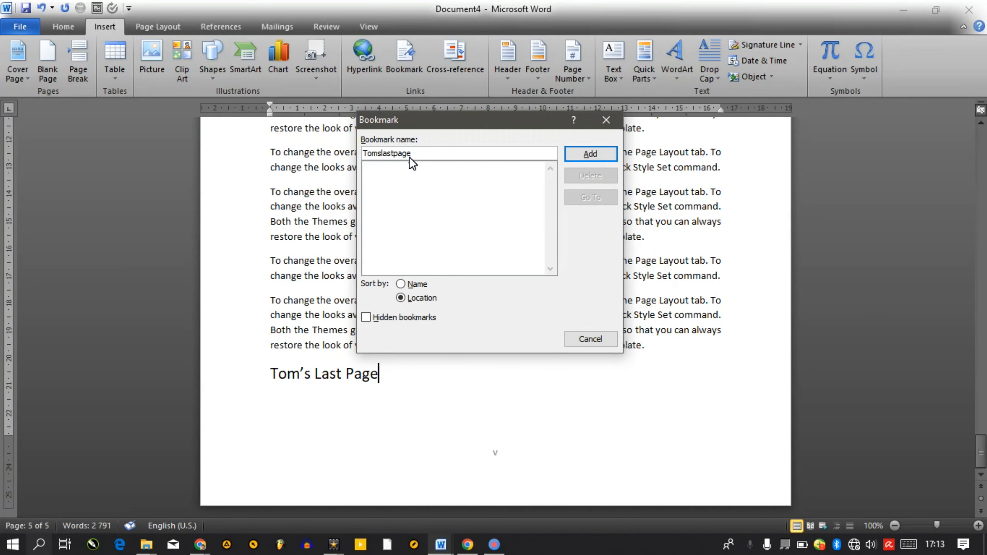
left_click(589, 154)
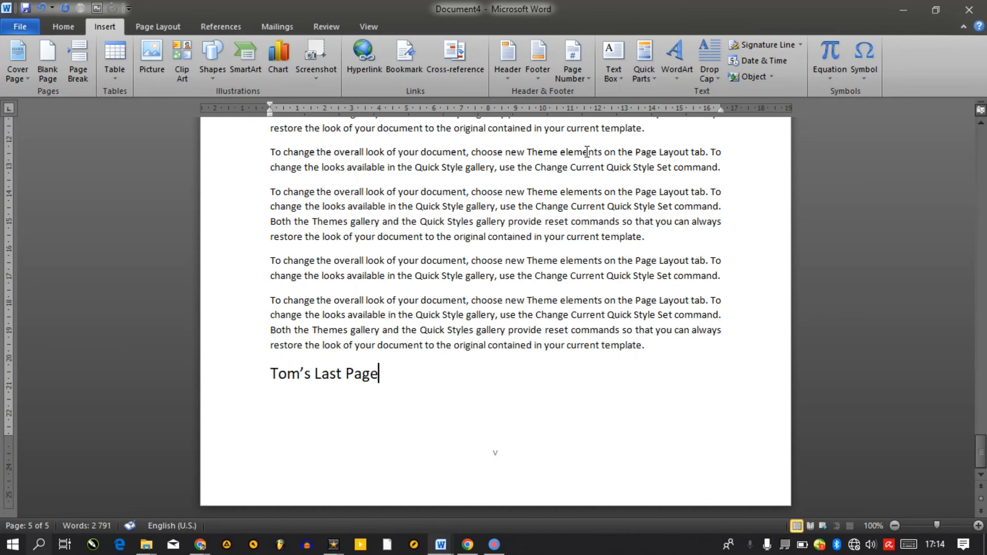
Use Go To on the Tomslastpage bookmark to reach the heading, then page back up
key("ctrl+shift+Left")
key("ctrl+shift+Left")
key("ctrl+shift+Left")
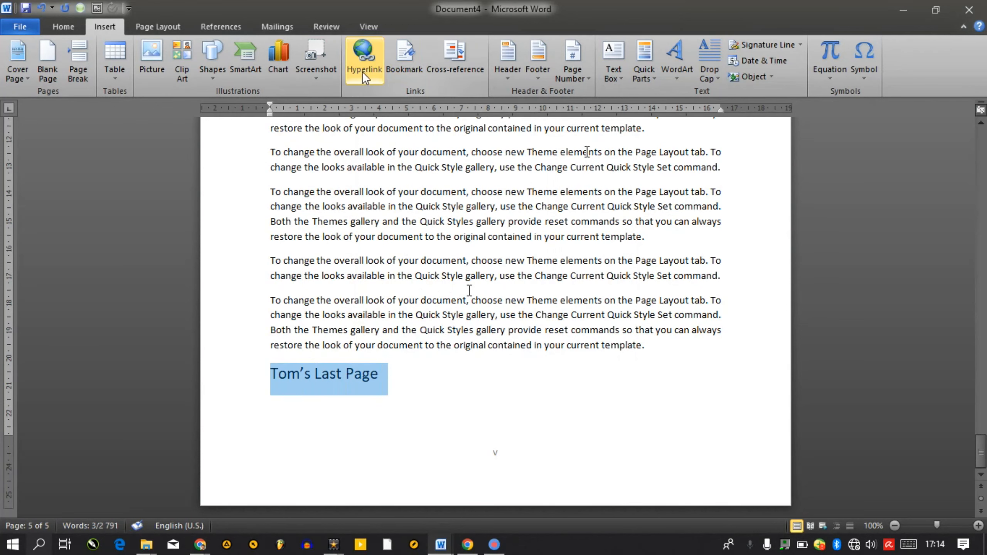
left_click(365, 74)
key("Escape")
left_click(392, 69)
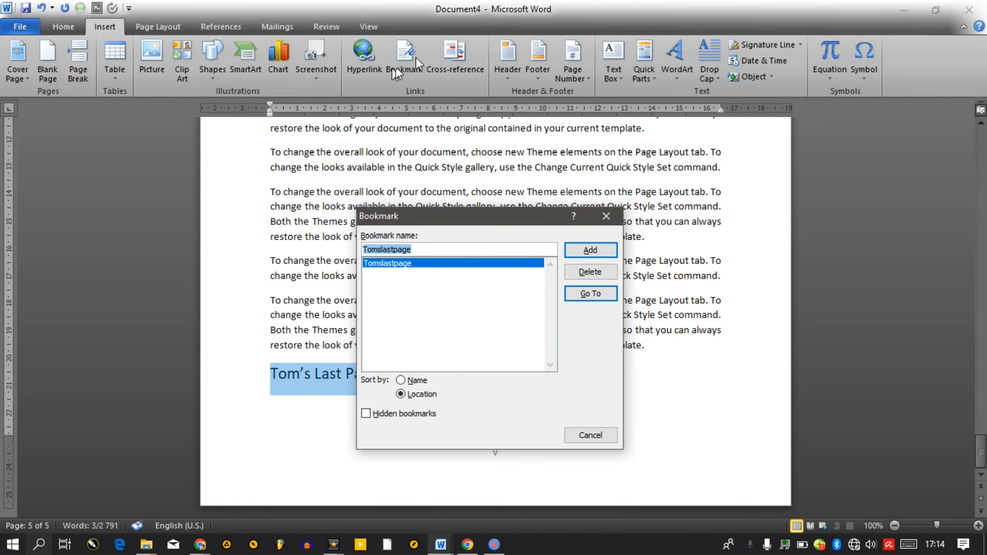
left_click(590, 253)
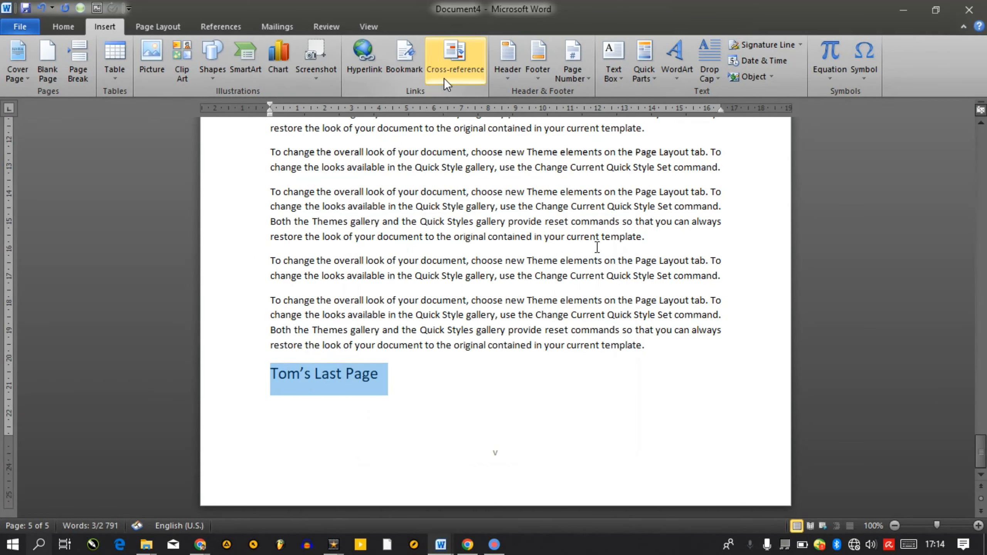
left_click(406, 64)
left_click(580, 297)
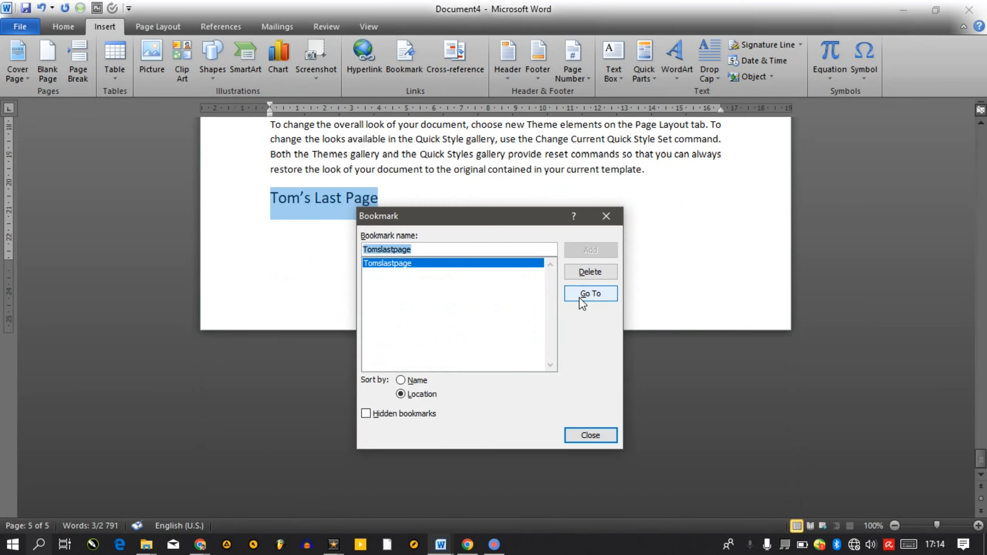
left_click(606, 217)
left_click(467, 231)
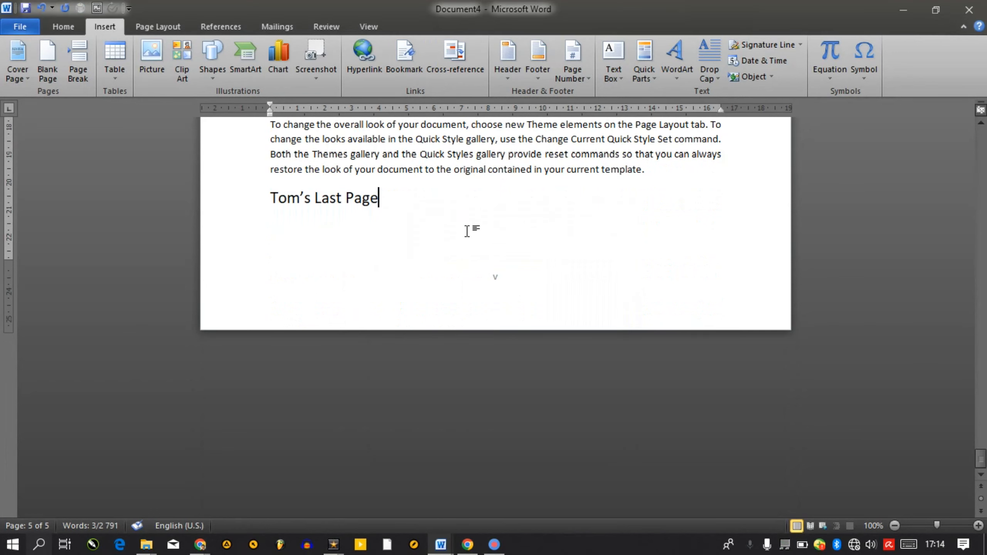
key("Page_Up")
key("Page_Up")
key("Page_Up")
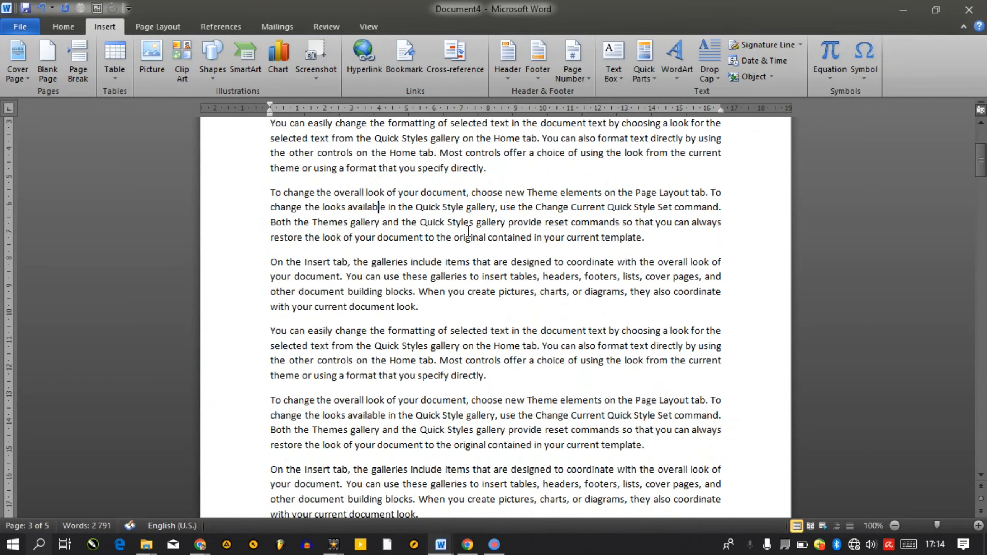
Type 'This is a link that will take me to the last page' and link it to the Tomslastpage bookmark
key("ctrl+Page_Up")
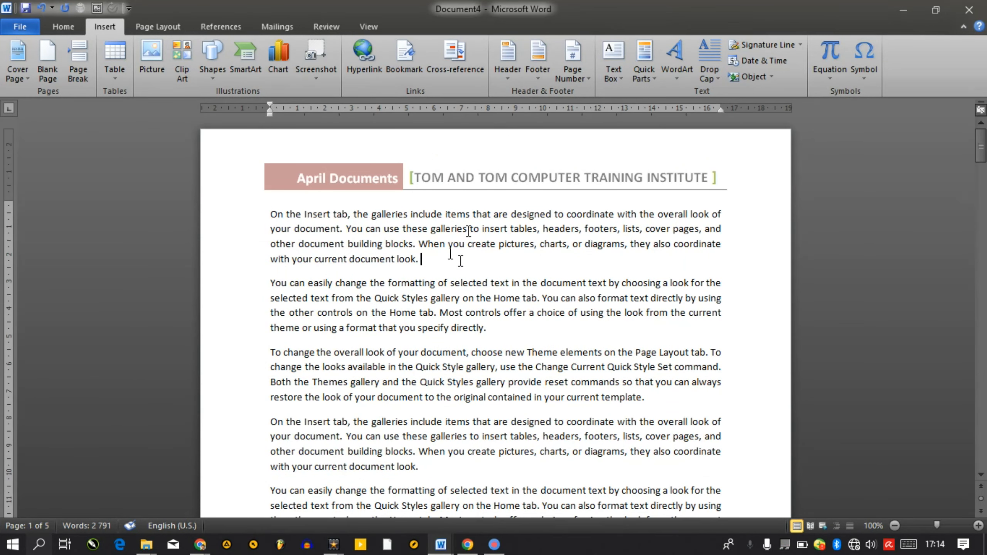
type("THis is a")
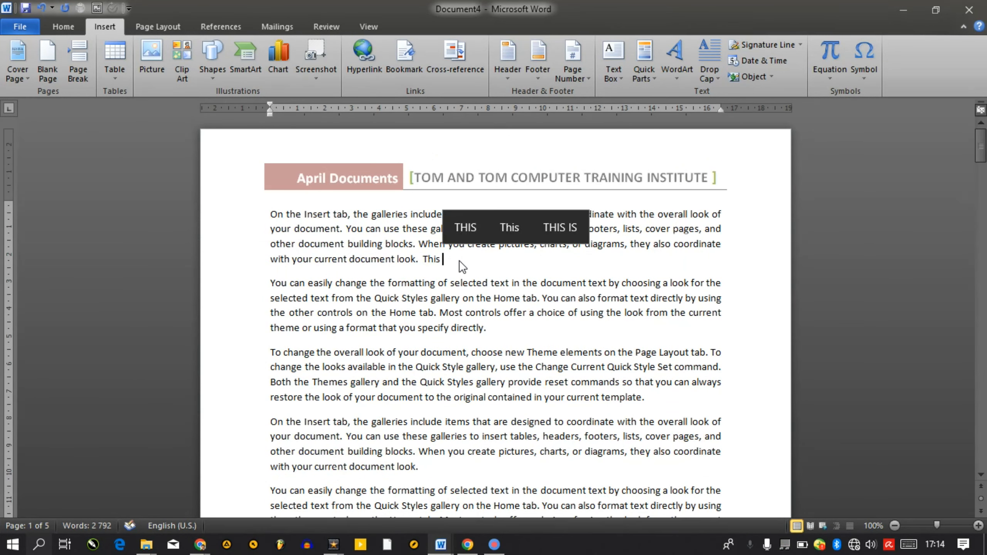
type(" link")
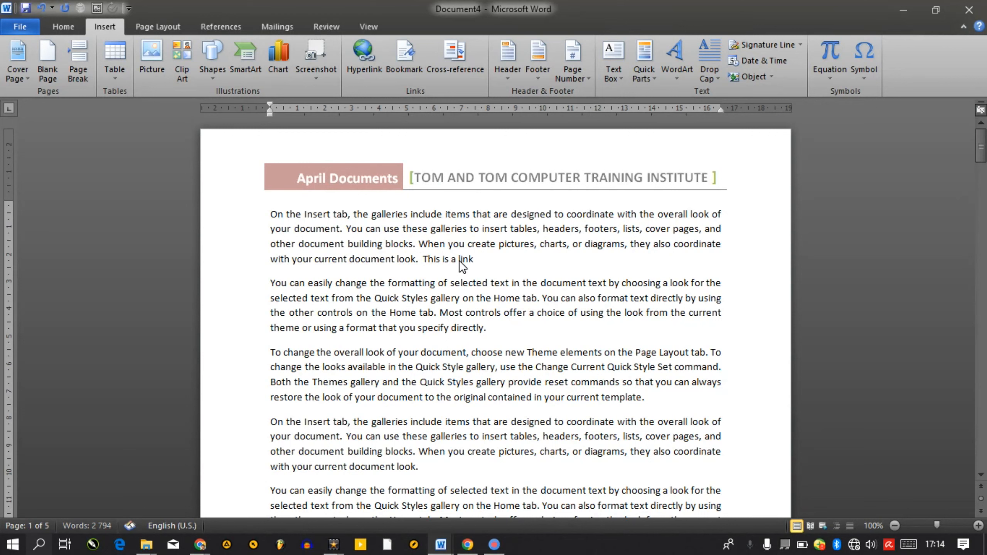
type(" that will take me to the last")
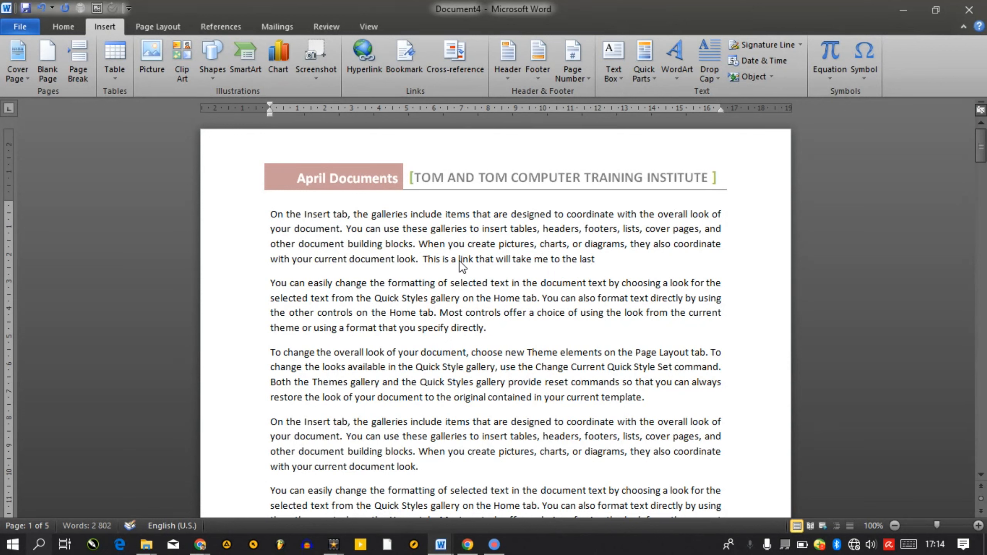
type(" page")
key("ctrl+shift+Left")
key("ctrl+shift+Left")
key("ctrl+shift+Left")
key("ctrl+shift+Left")
key("ctrl+shift+Left")
key("ctrl+shift+Left")
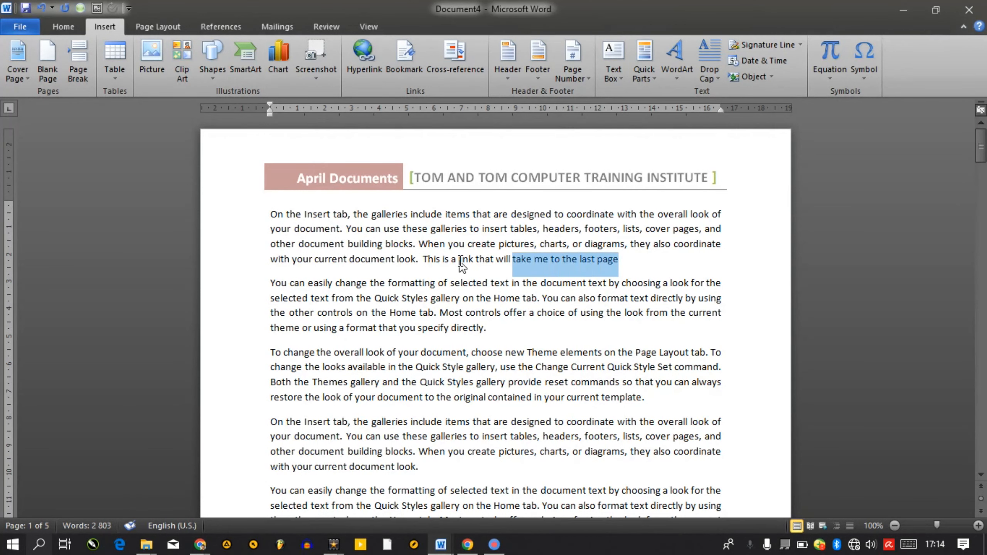
key("ctrl+shift+Left")
key("ctrl+shift+Left")
key("ctrl+shift+Left")
key("ctrl+shift+Left")
key("ctrl+shift+Left")
key("ctrl+shift+Left")
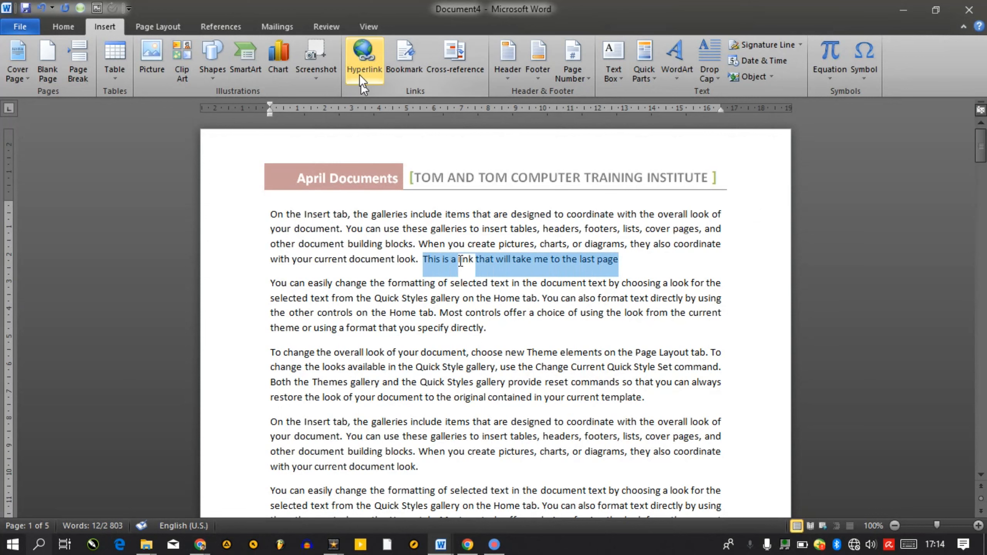
left_click(360, 74)
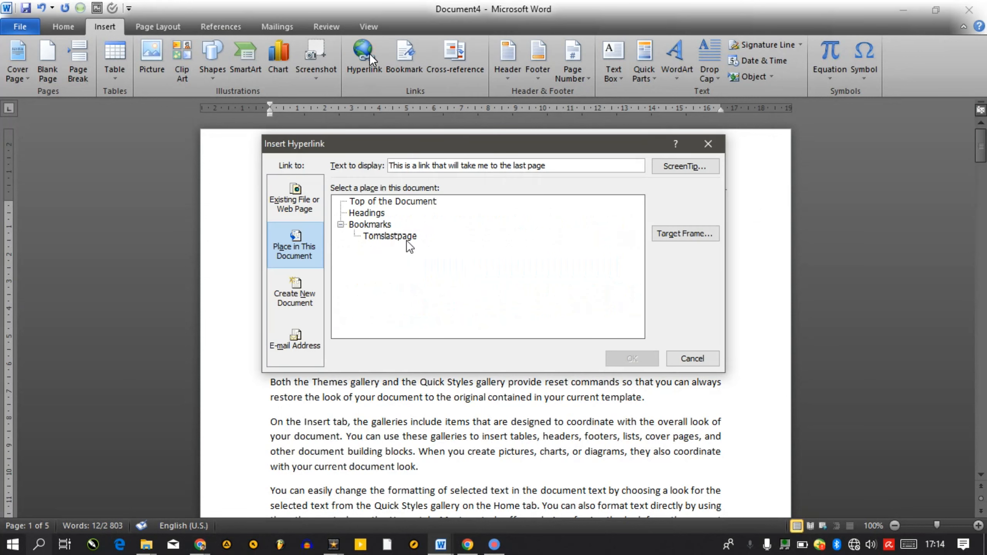
left_click(389, 236)
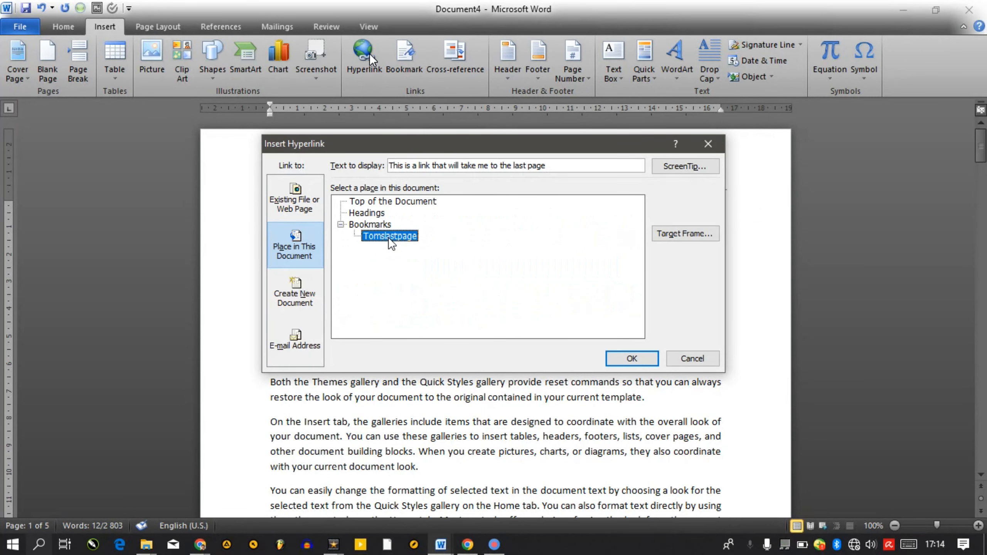
left_click(641, 362)
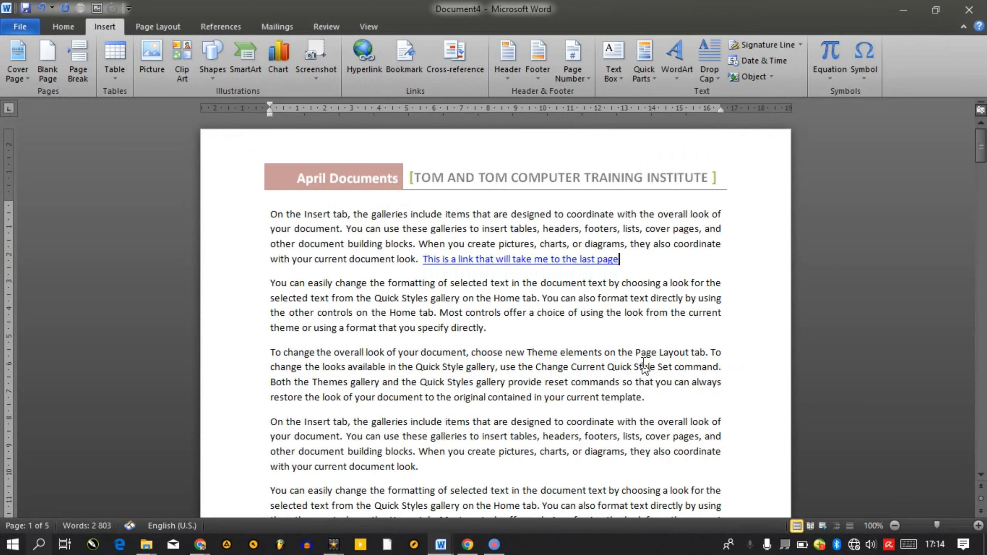
Follow the new link to the last page to test it, then return to the document start
mouse_move(594, 265)
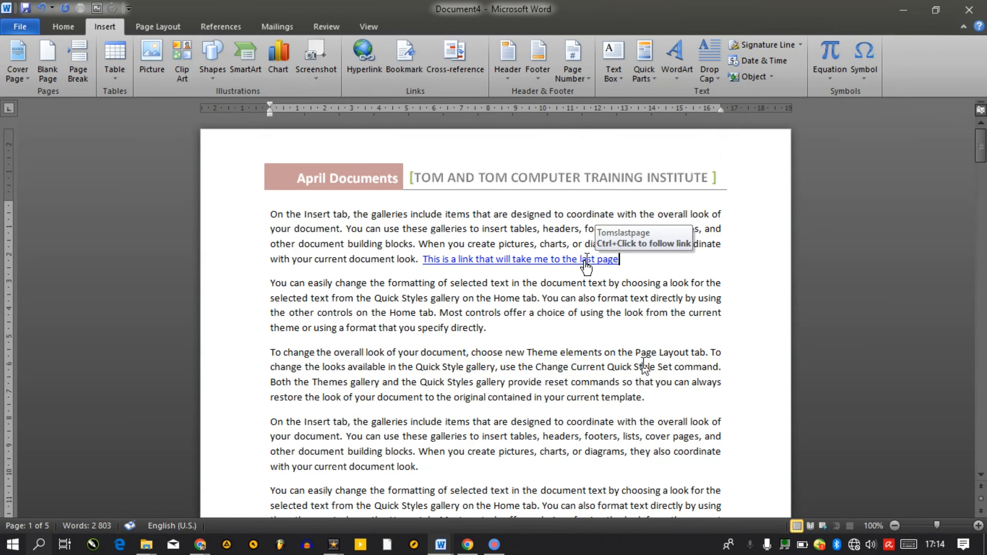
left_click(585, 261, "ctrl")
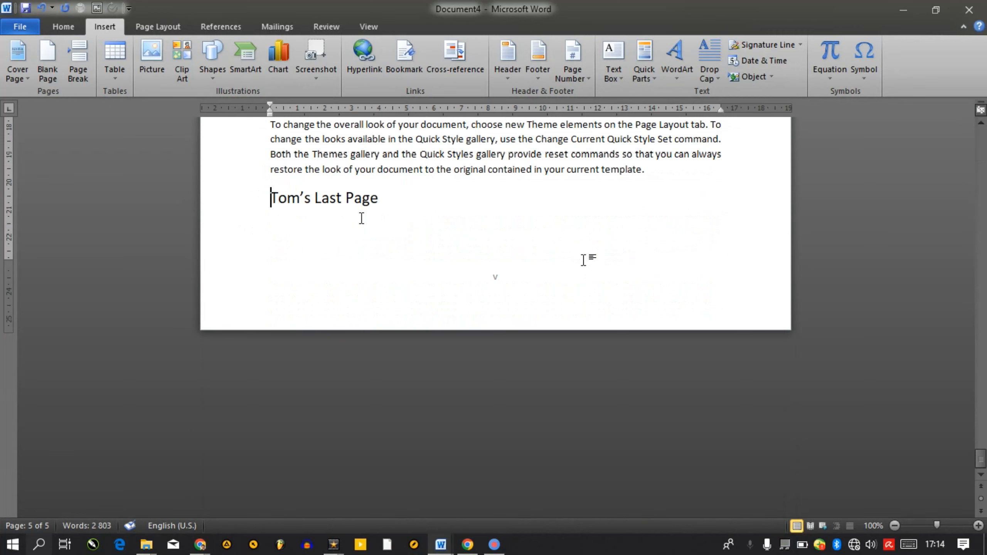
key("ctrl+Home")
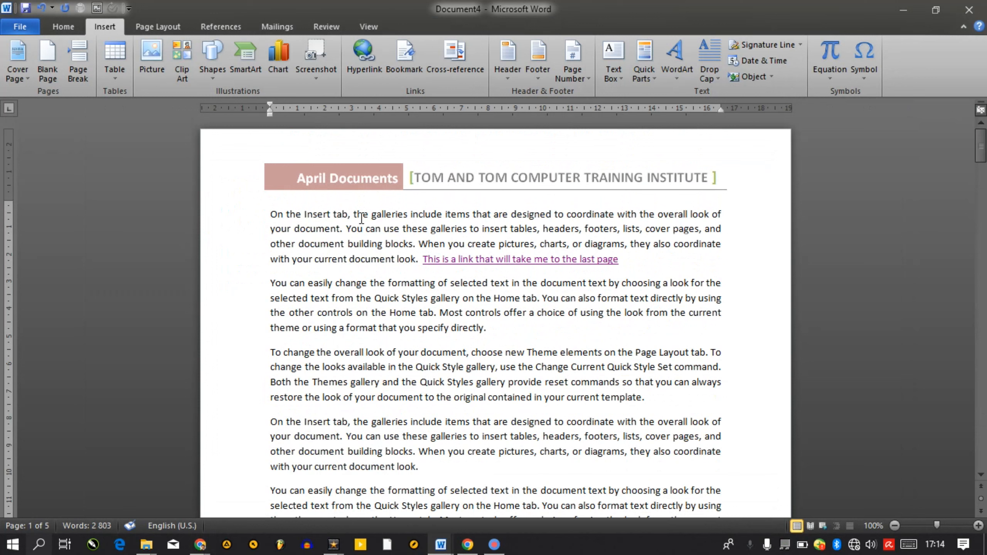
Insert a hyperlink to Ben Project Work.pdf on its own line above the first paragraph
left_click(353, 58)
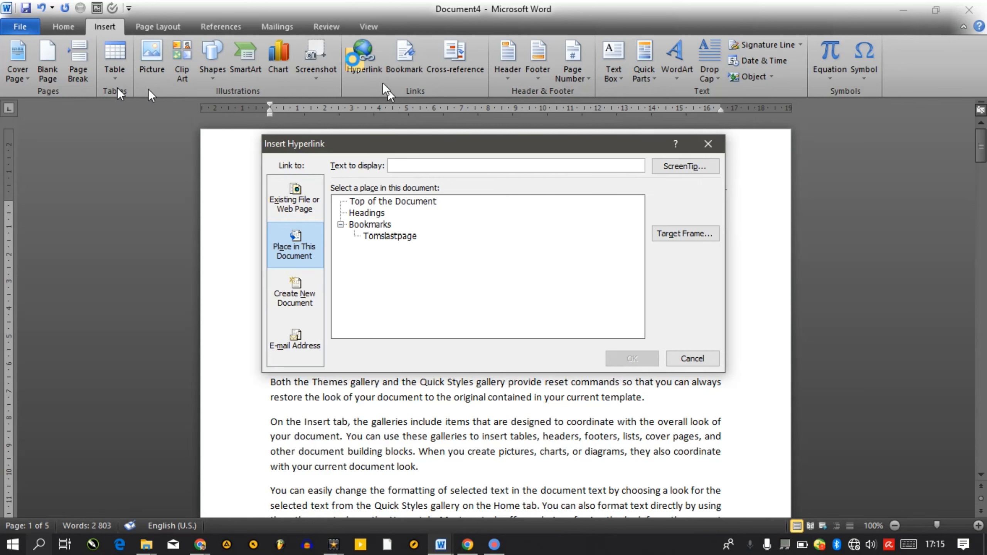
left_click(295, 199)
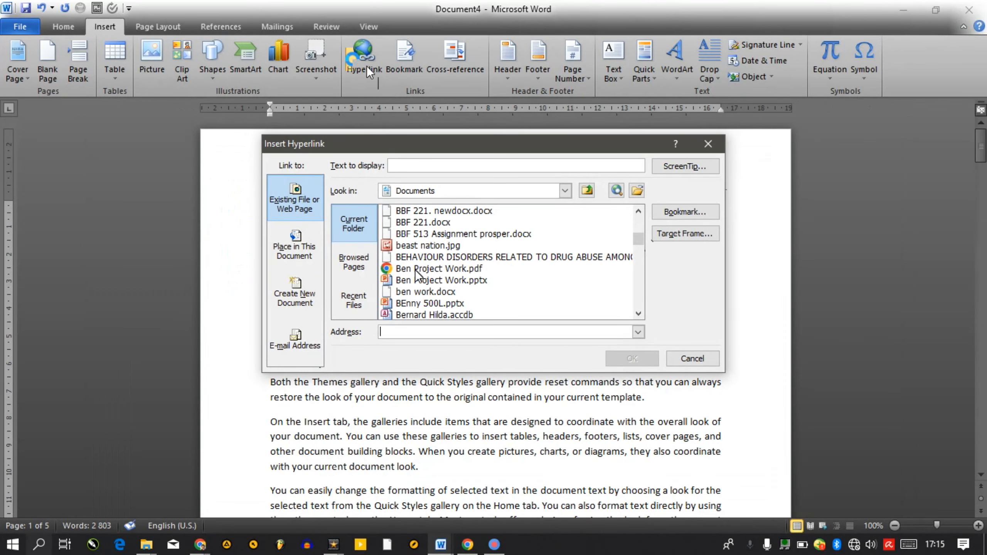
left_click(394, 273)
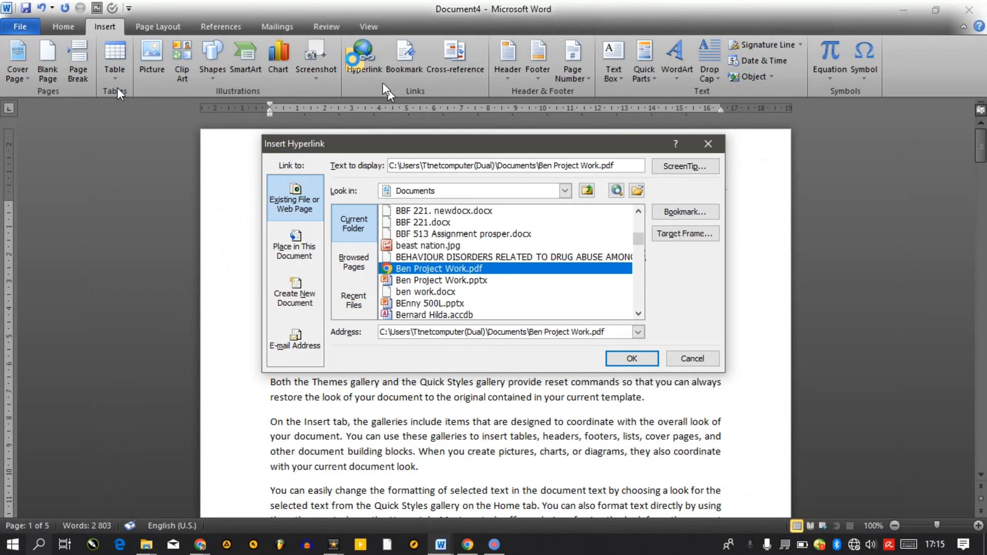
left_click(632, 358)
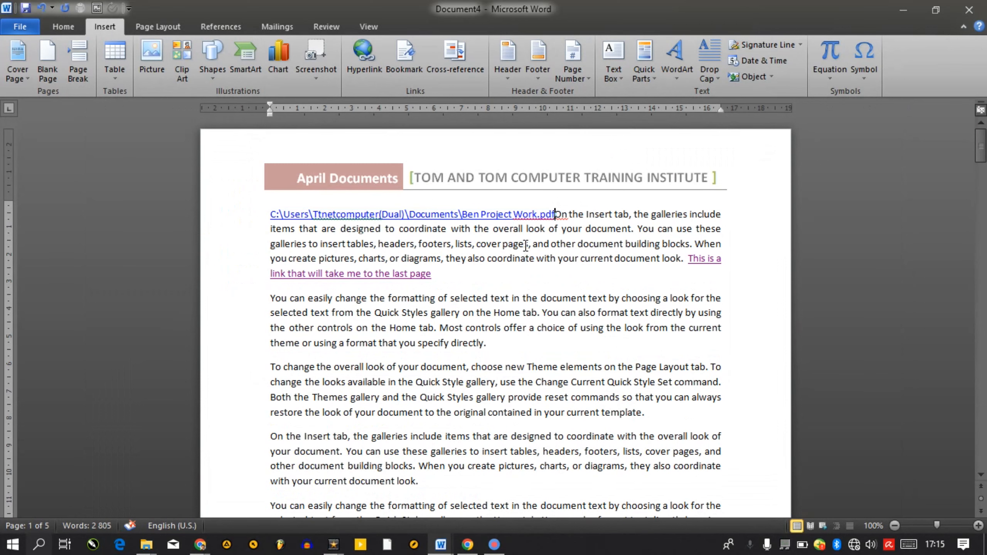
key("Return")
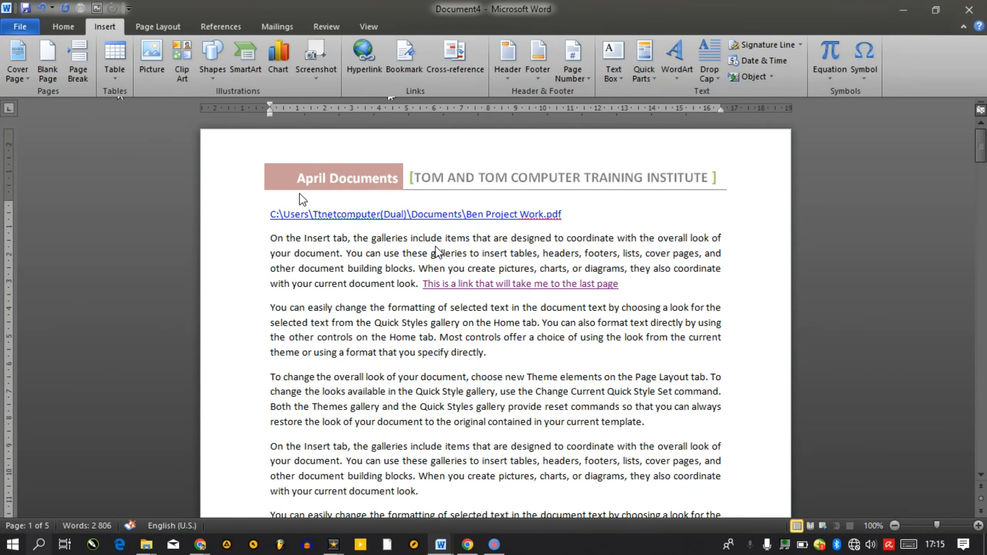
Test the PDF link by following it, accepting the security warnings to open the file
mouse_move(339, 219)
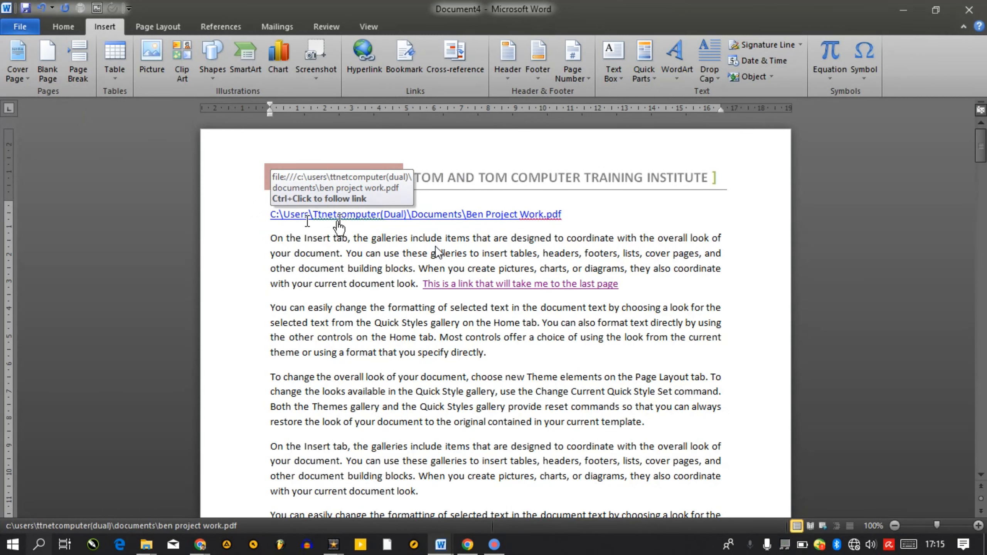
left_click(335, 219, "ctrl")
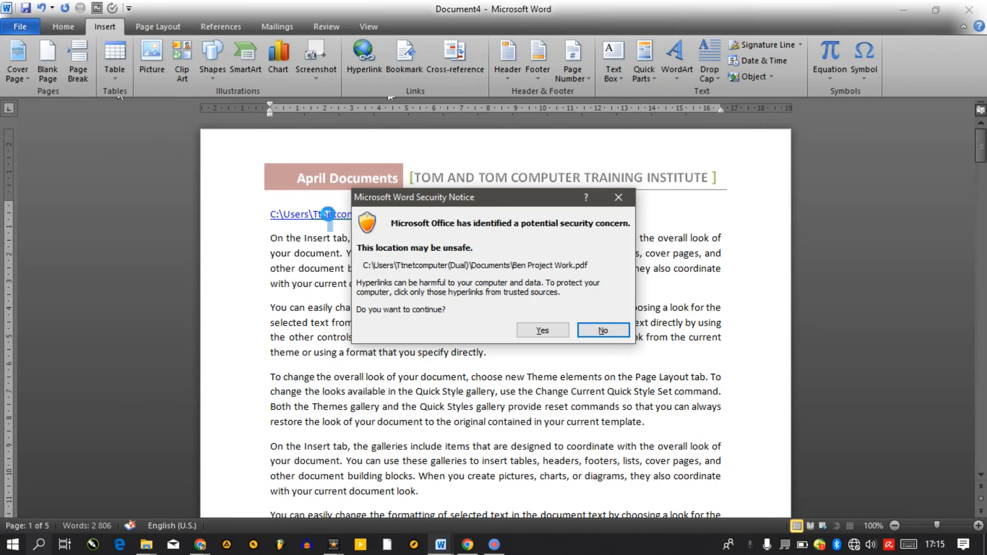
left_click(554, 332)
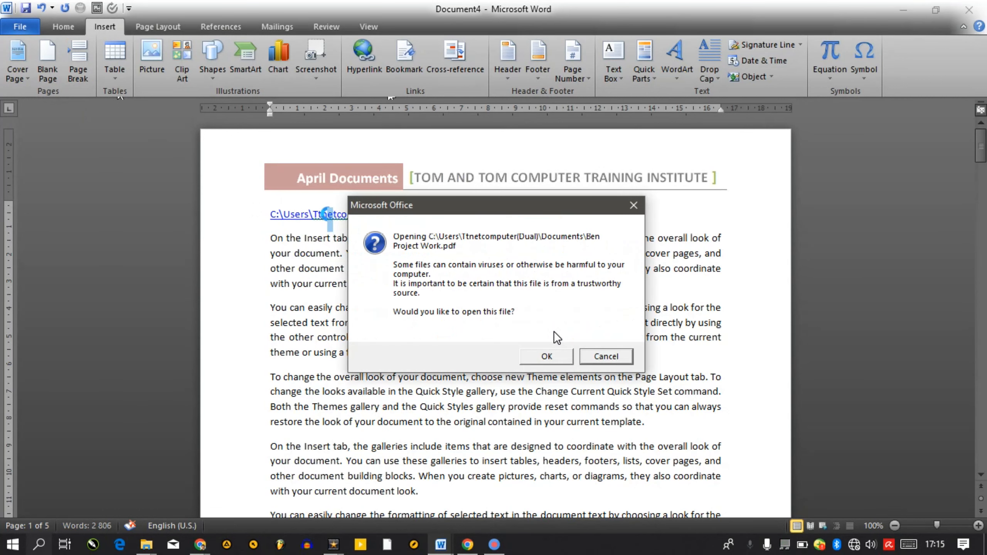
left_click(558, 362)
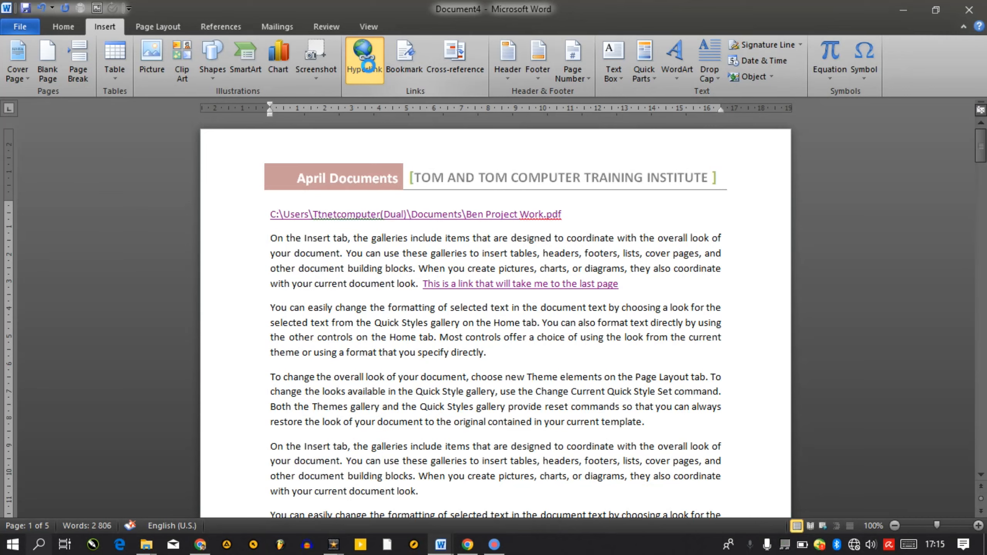
Retarget the file hyperlink to the CorelWorks folder and follow it to confirm it opens
left_click(369, 66)
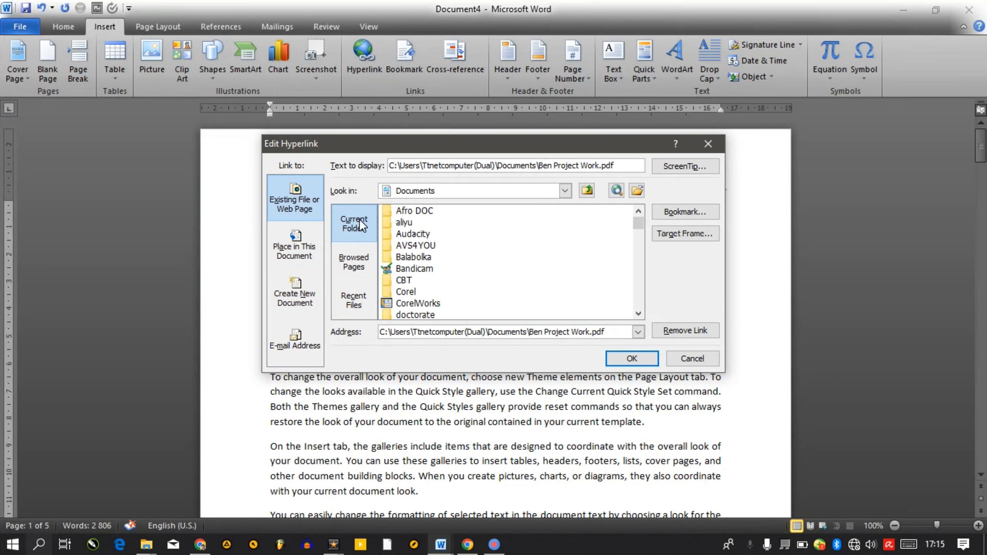
left_click(420, 304)
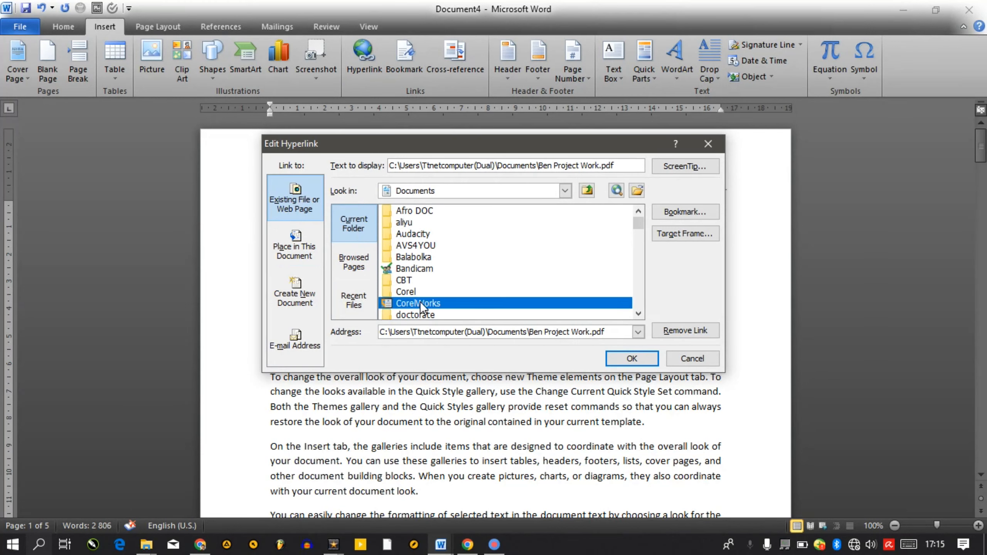
left_click(642, 364)
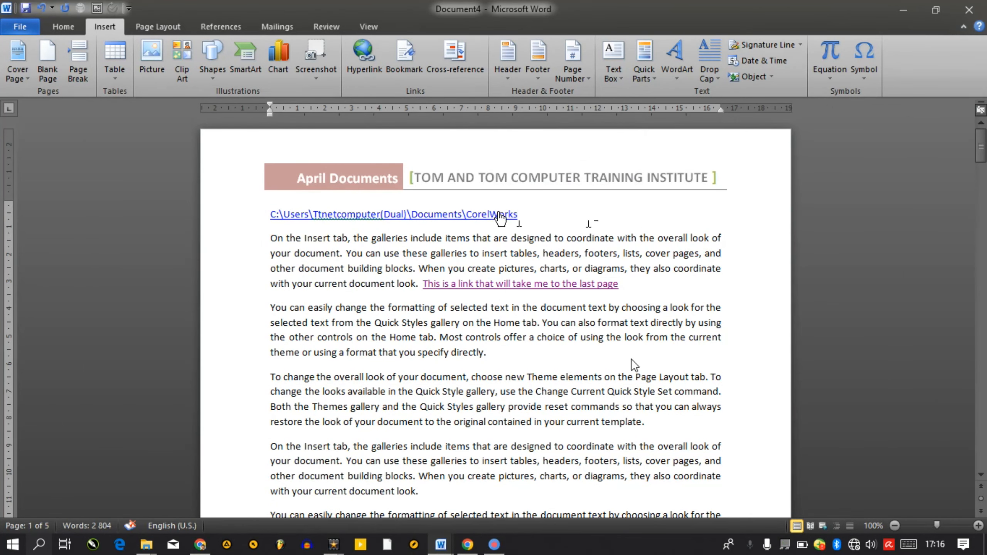
left_click(498, 213, "ctrl")
left_click(539, 328)
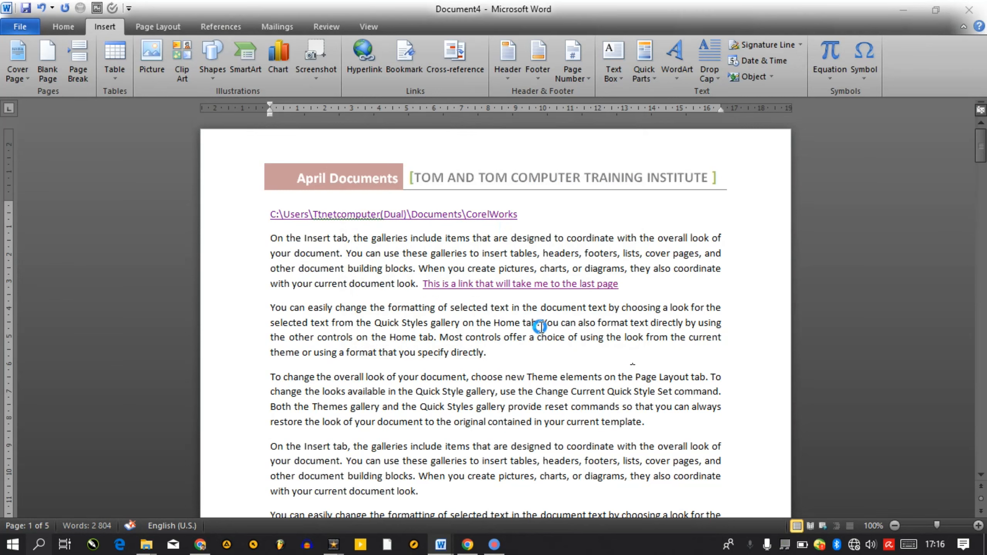